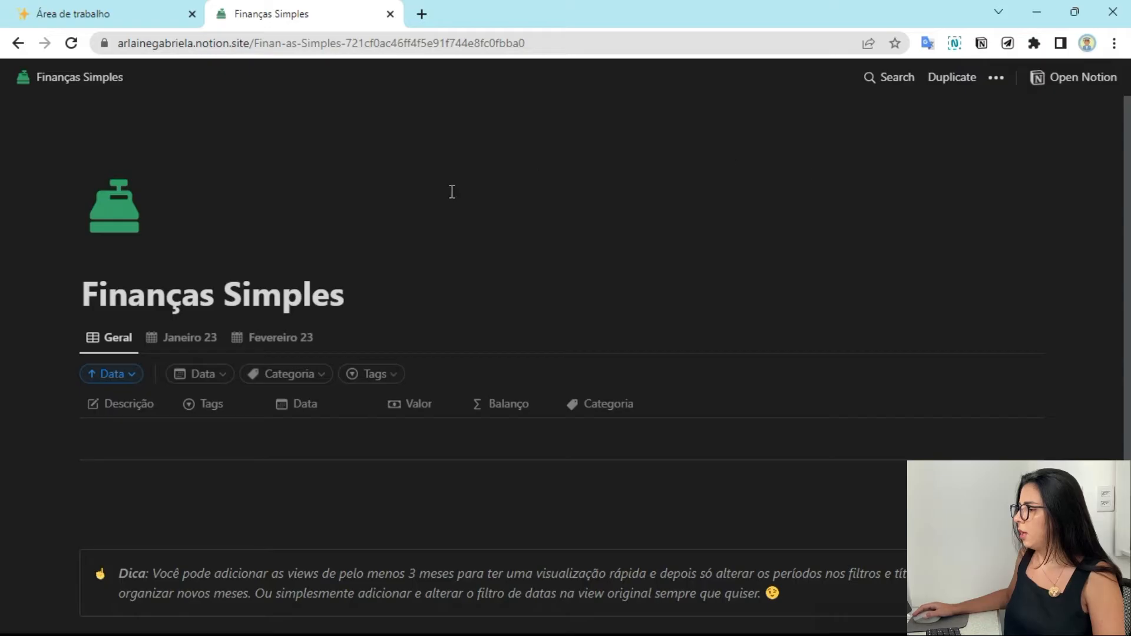
Look over the Finanças Simples template and duplicate it into the Notion workspace.
scroll(554, 184, down, 8)
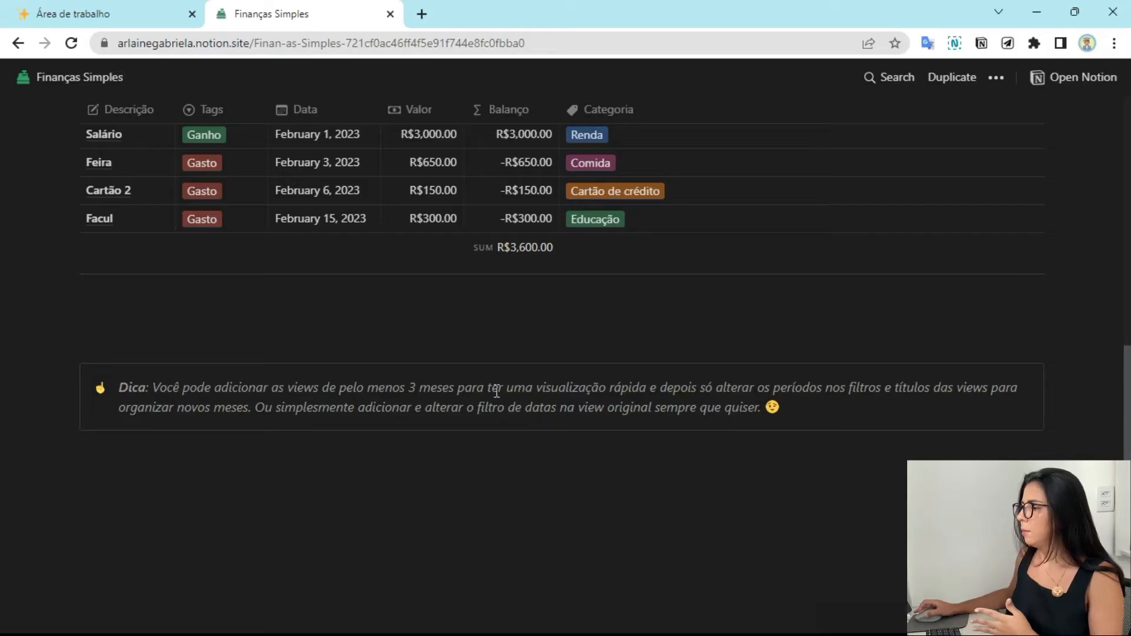
scroll(472, 403, up, 6)
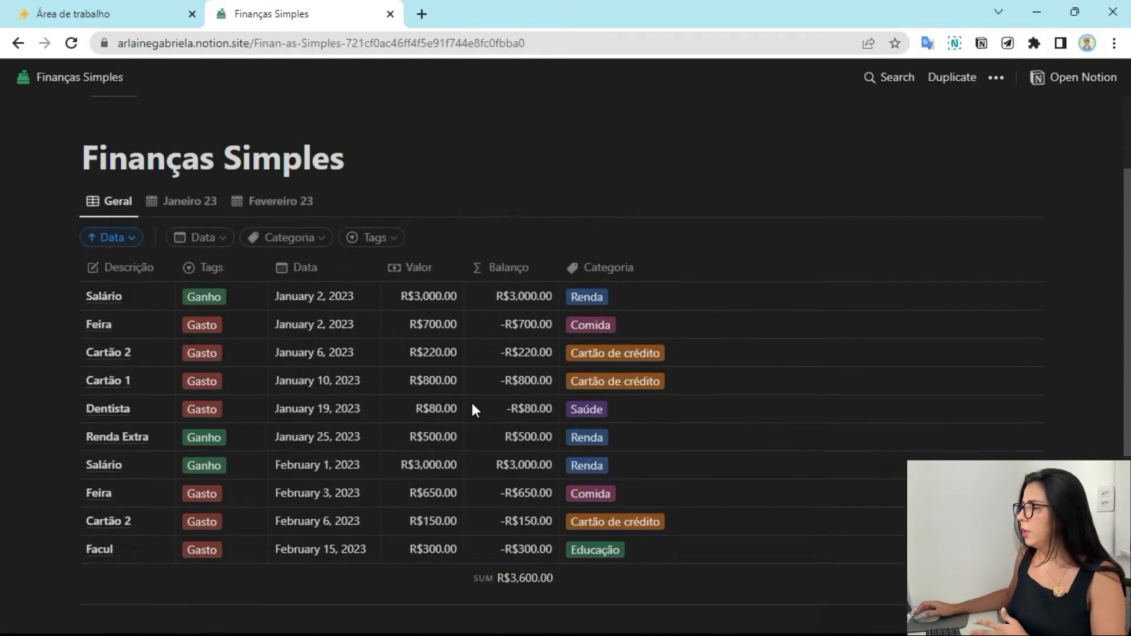
scroll(620, 260, up, 3)
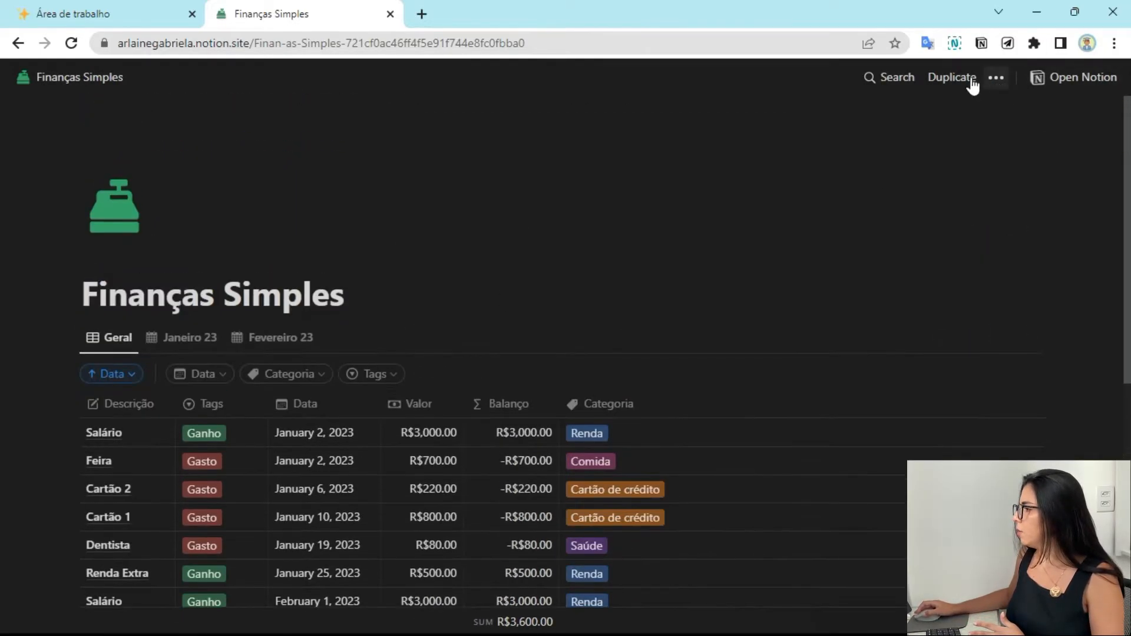
click(947, 88)
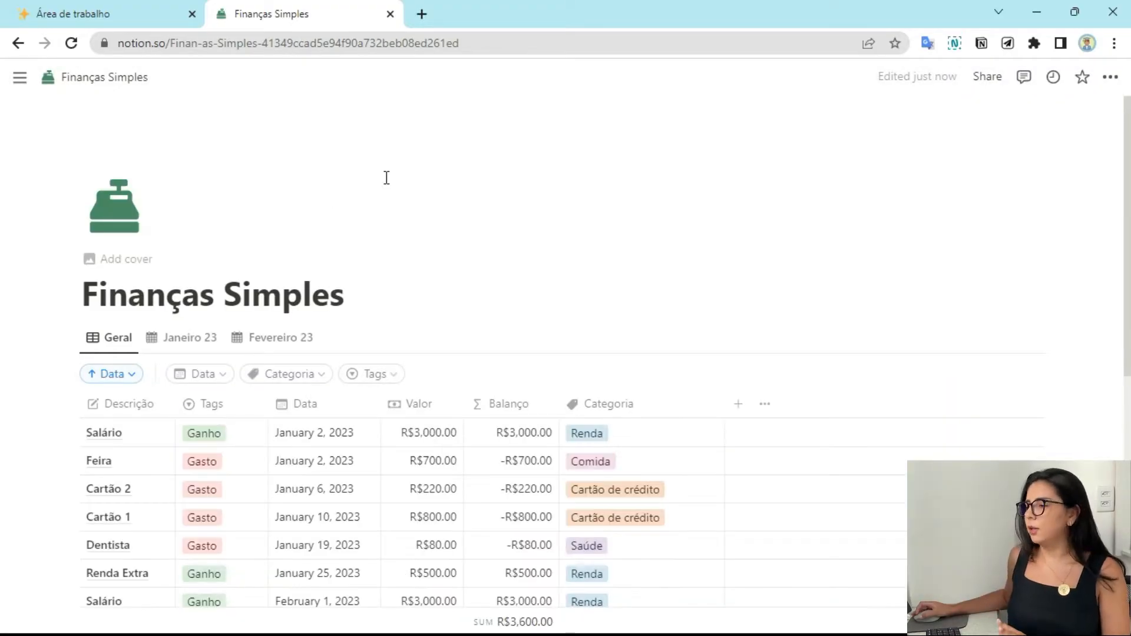
Move the Categoria column ahead of Balanço in the Geral table, and open the Janeiro 23 view.
scroll(412, 173, down, 2)
scroll(460, 169, down, 2)
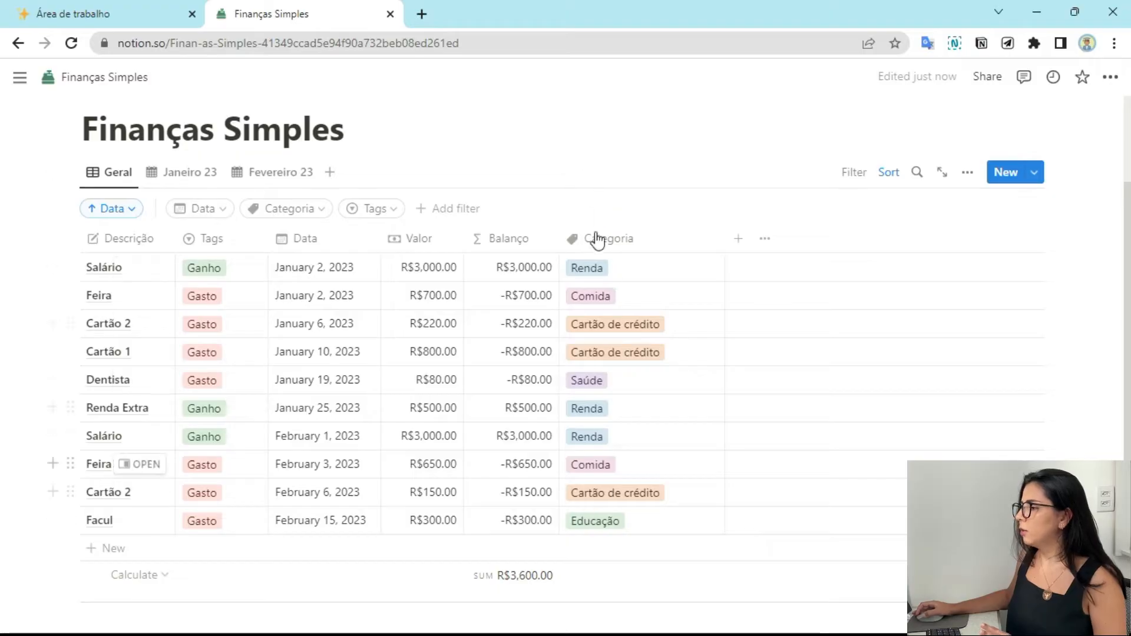
drag(607, 234, 495, 237)
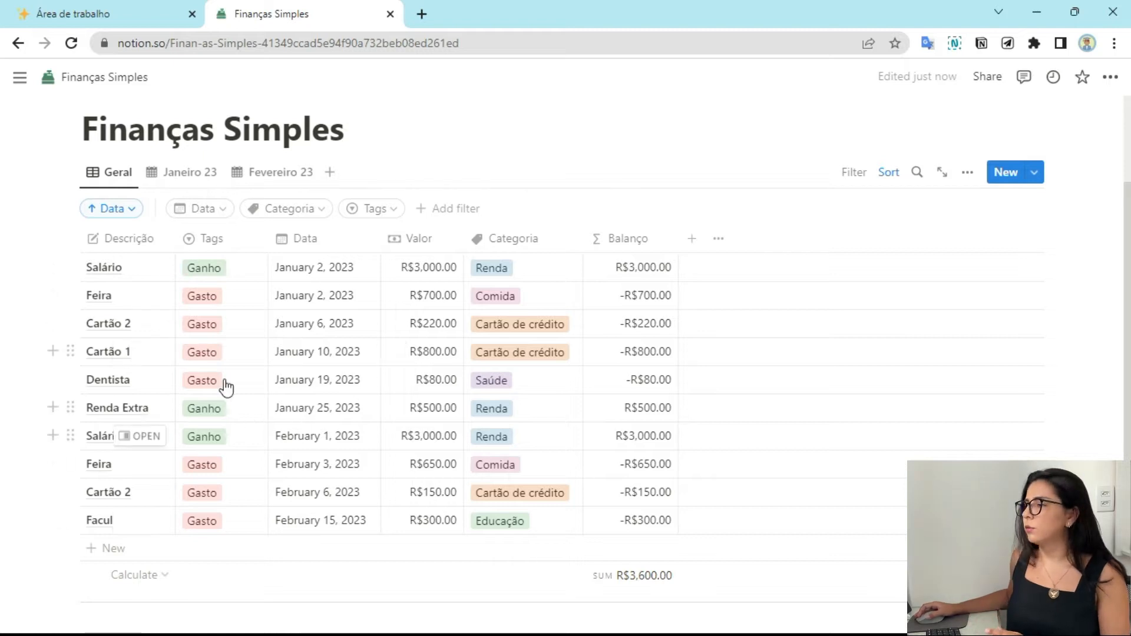
click(184, 177)
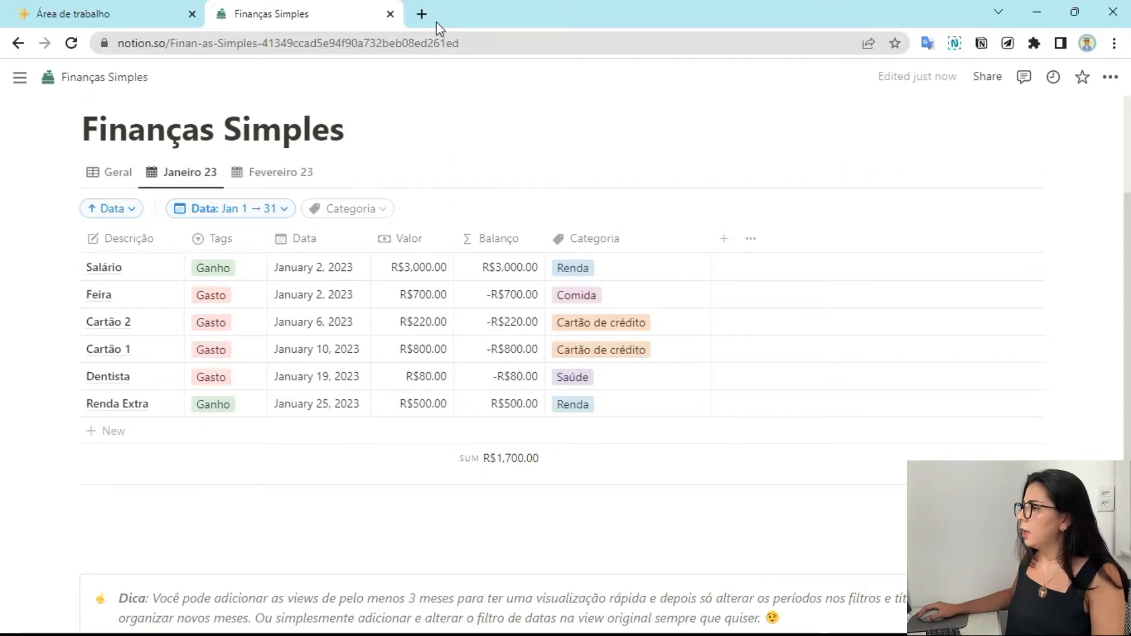
Open notioncharts.io in a new browser tab, dismiss the translation offer and sign up for an account.
click(421, 14)
text(notioncharts.io)
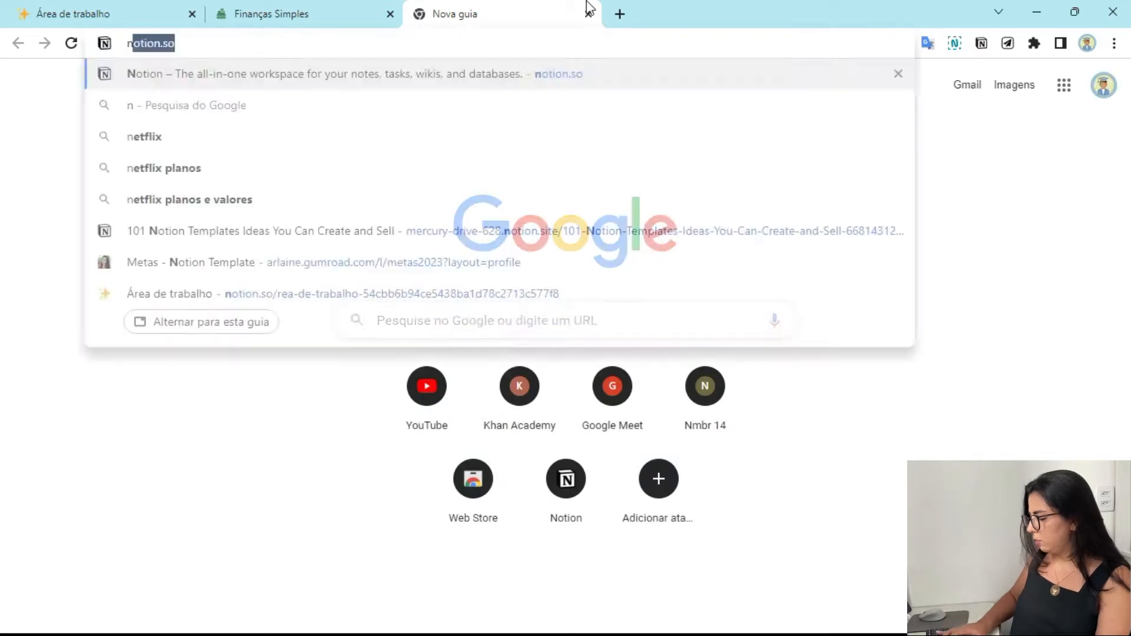
key(Return)
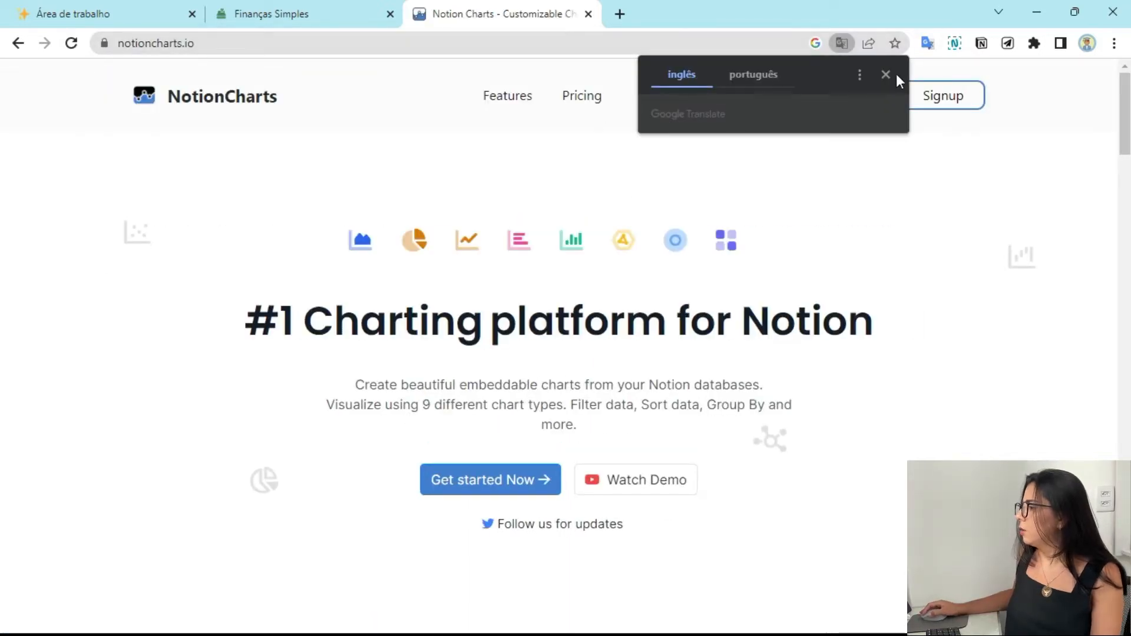
click(886, 74)
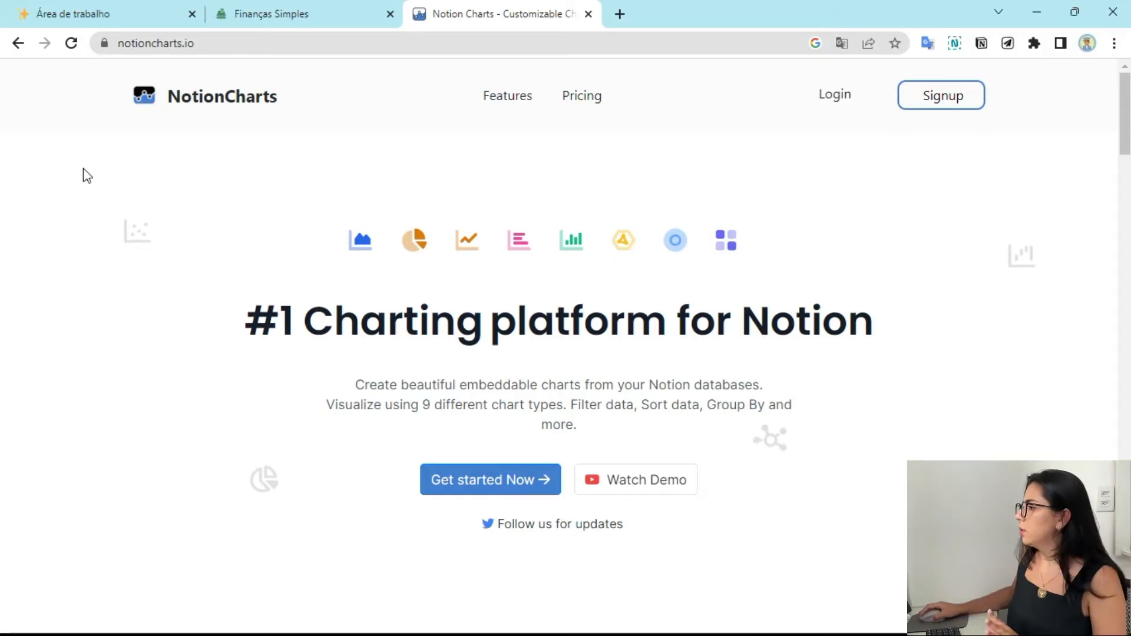
click(953, 101)
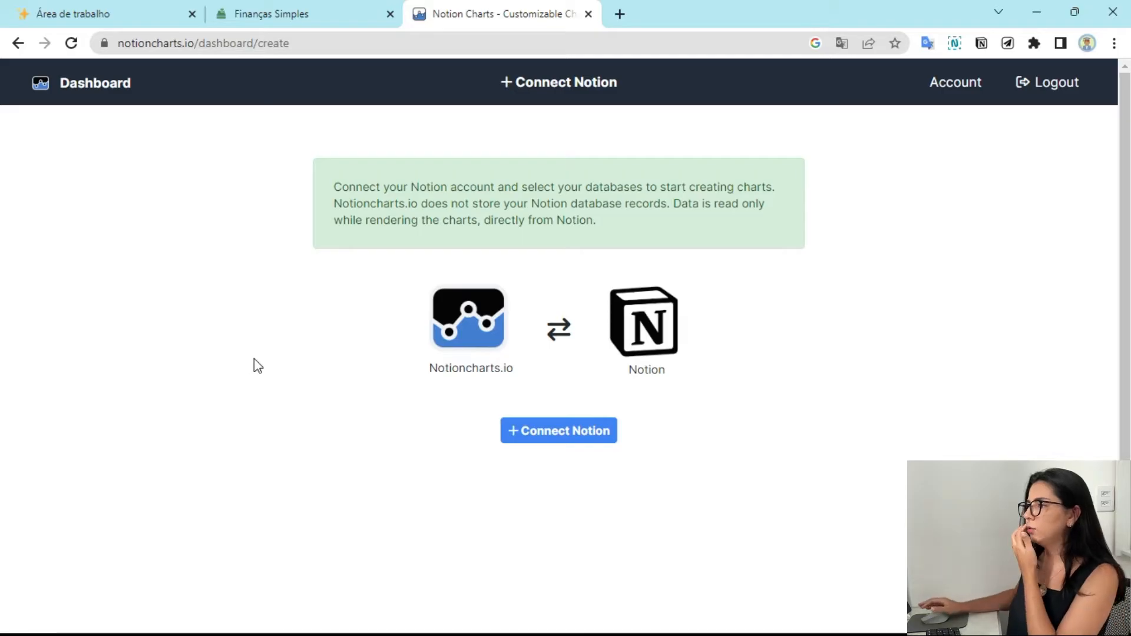
Connect Notion to Notion Charts, granting access only to the Finanças Simples page.
click(567, 437)
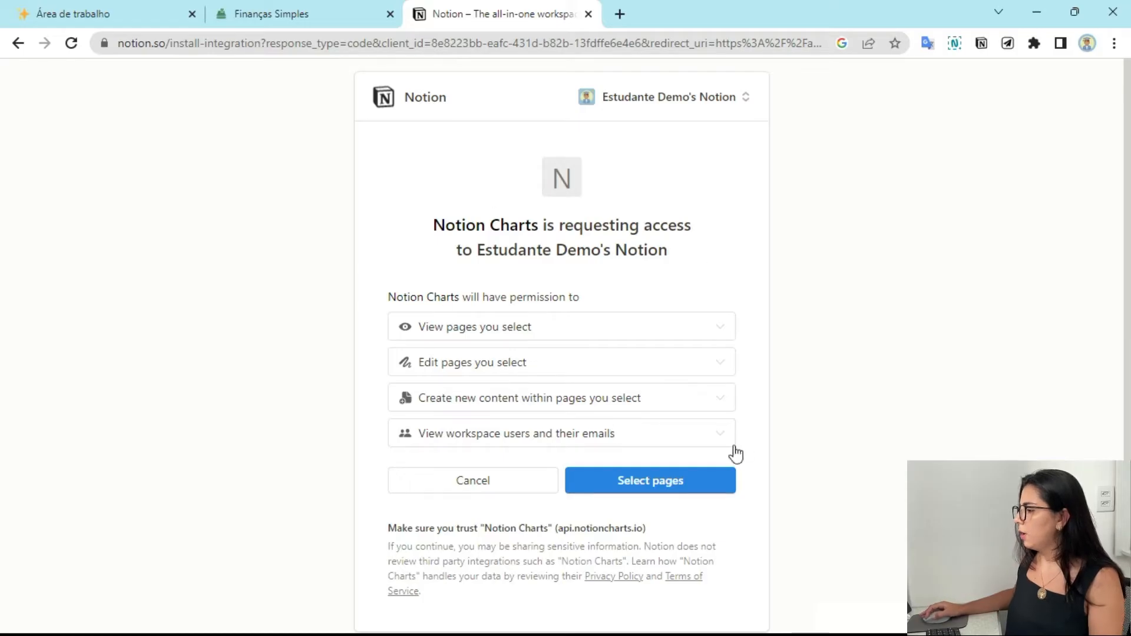
click(666, 488)
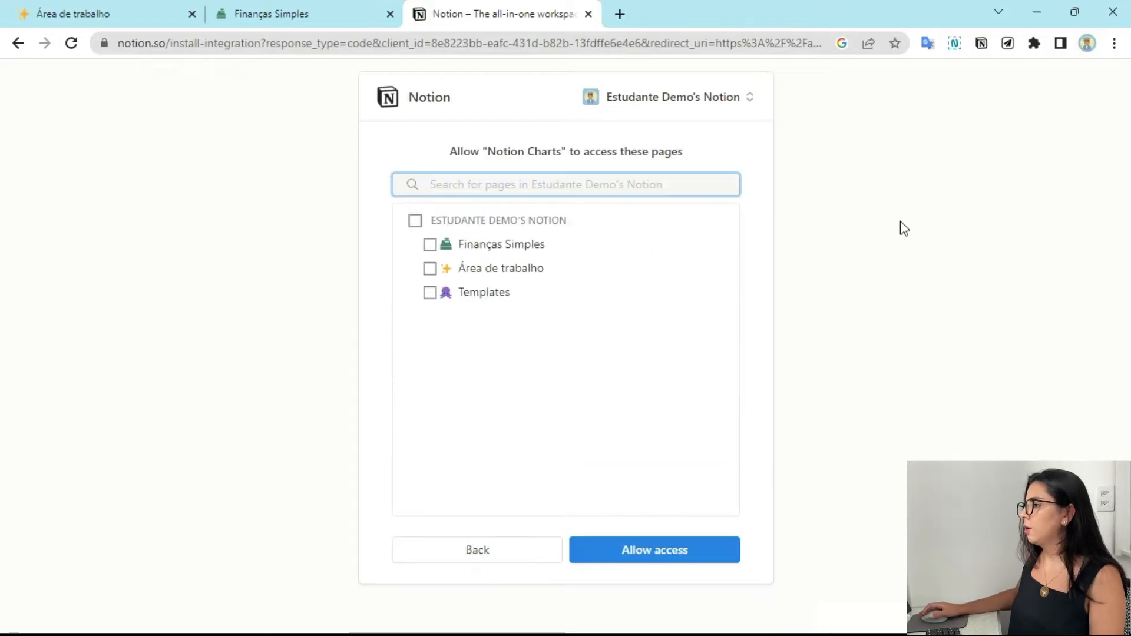
click(429, 247)
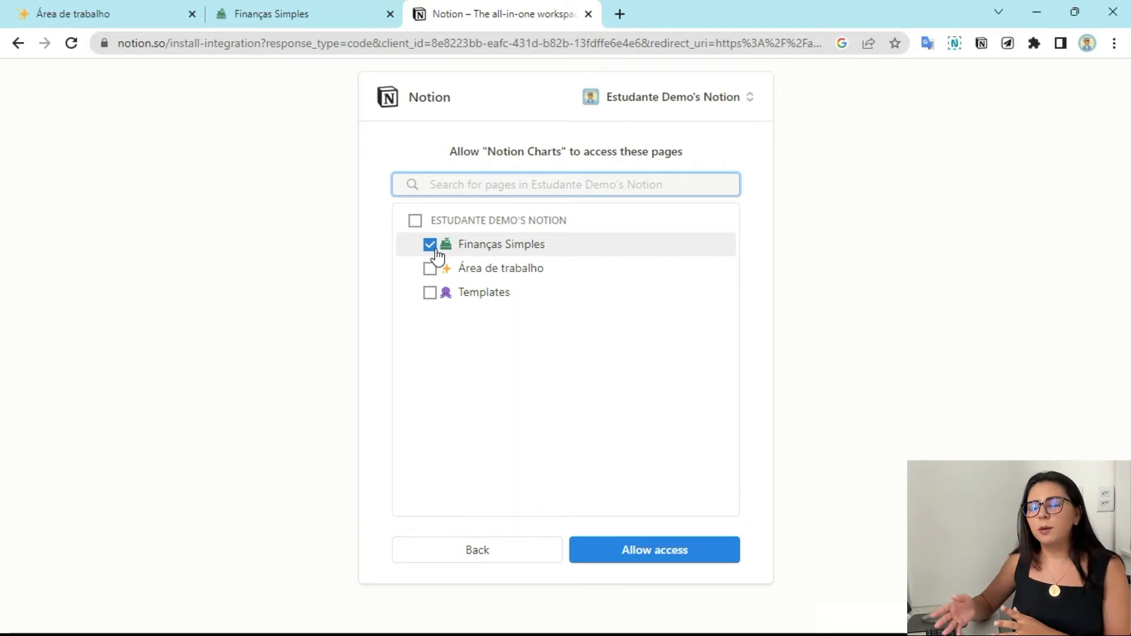
click(674, 549)
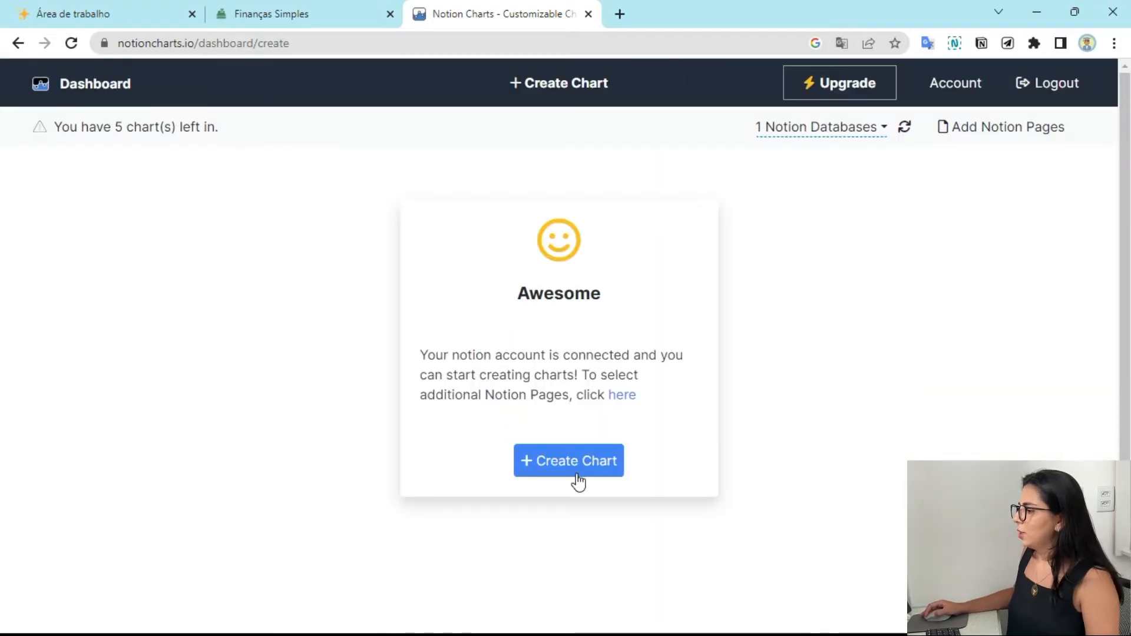
Create a new chart that uses the Controle Financeiro database as its Notion table.
click(577, 468)
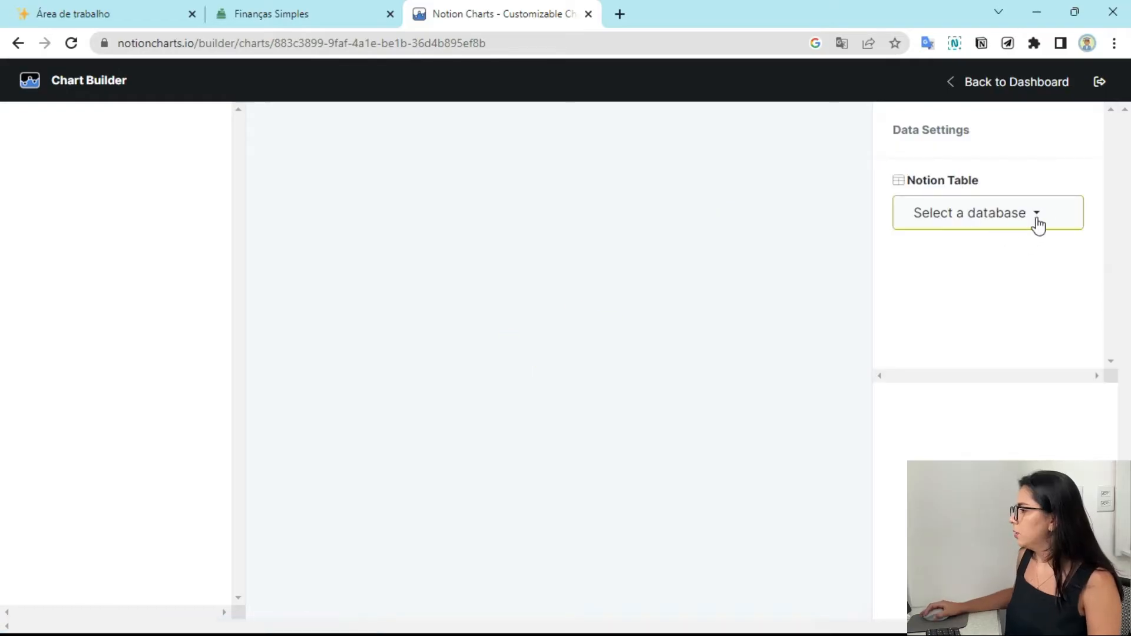
click(1037, 226)
click(975, 257)
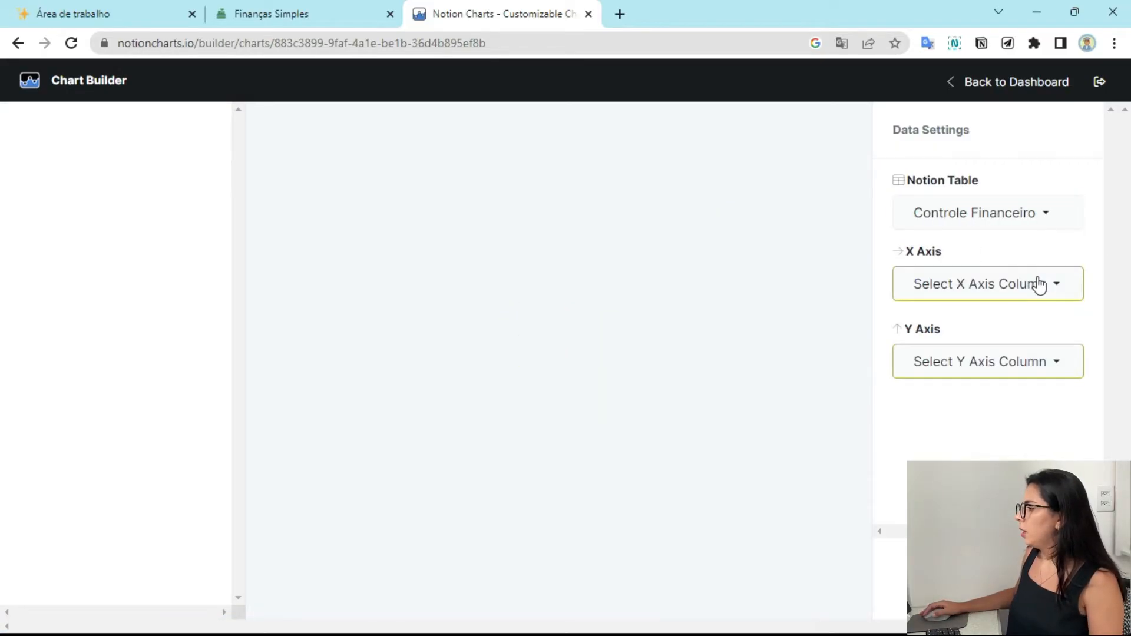
Check the columns of the Finanças Simples table in Notion, and set the chart's X axis to Categoria.
click(302, 12)
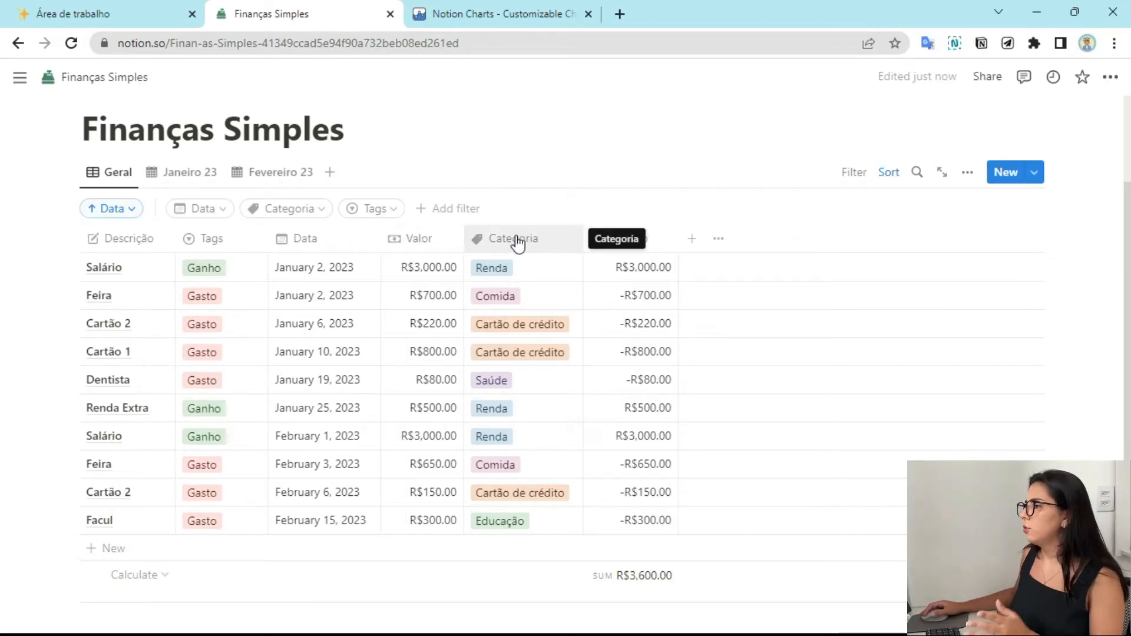
click(495, 13)
click(1035, 290)
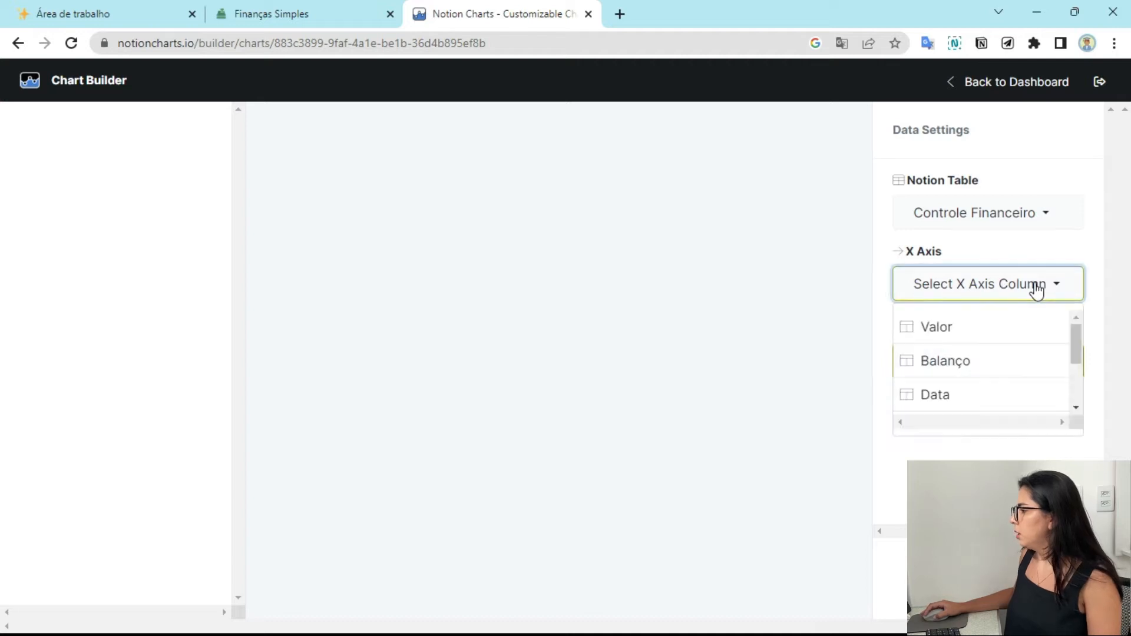
scroll(978, 353, down, 3)
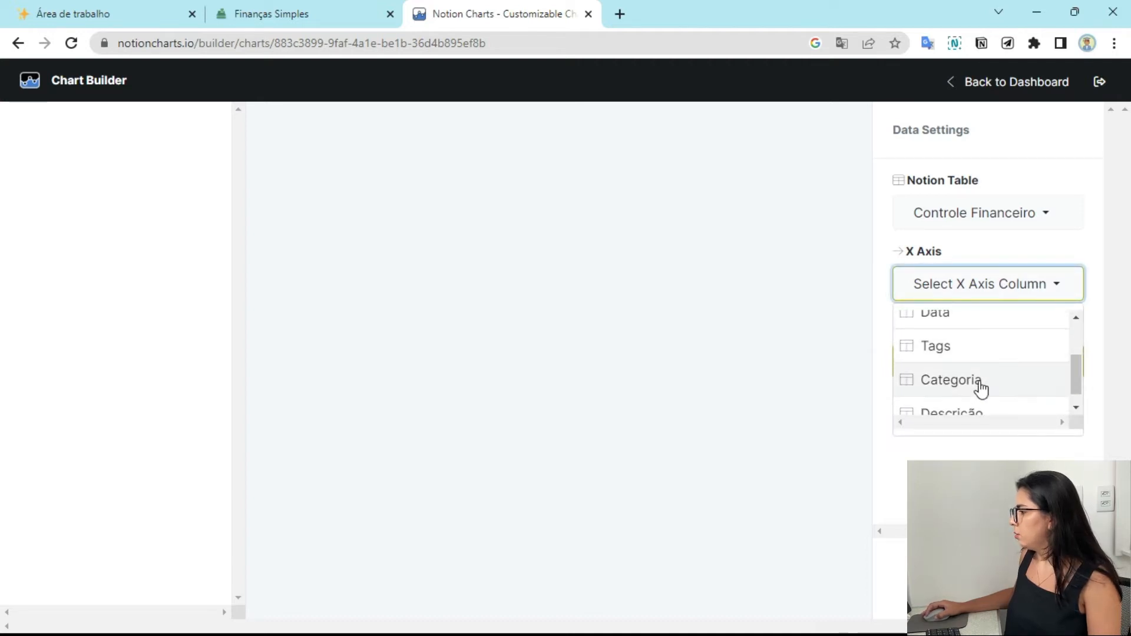
click(980, 386)
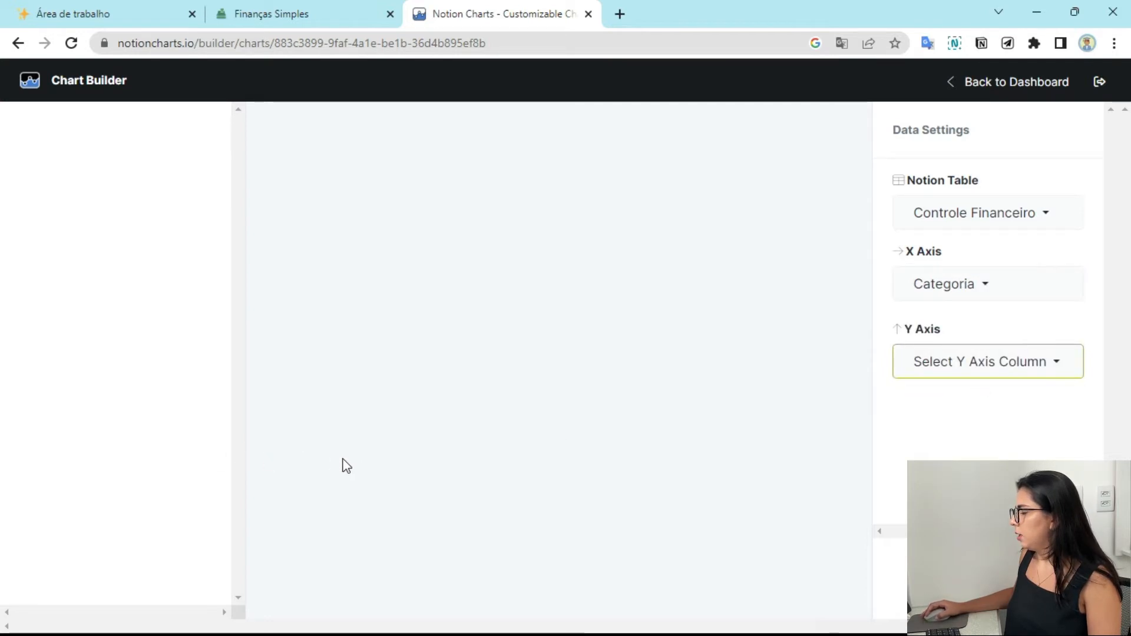
Set the chart's Y axis to the Valor column.
click(1048, 366)
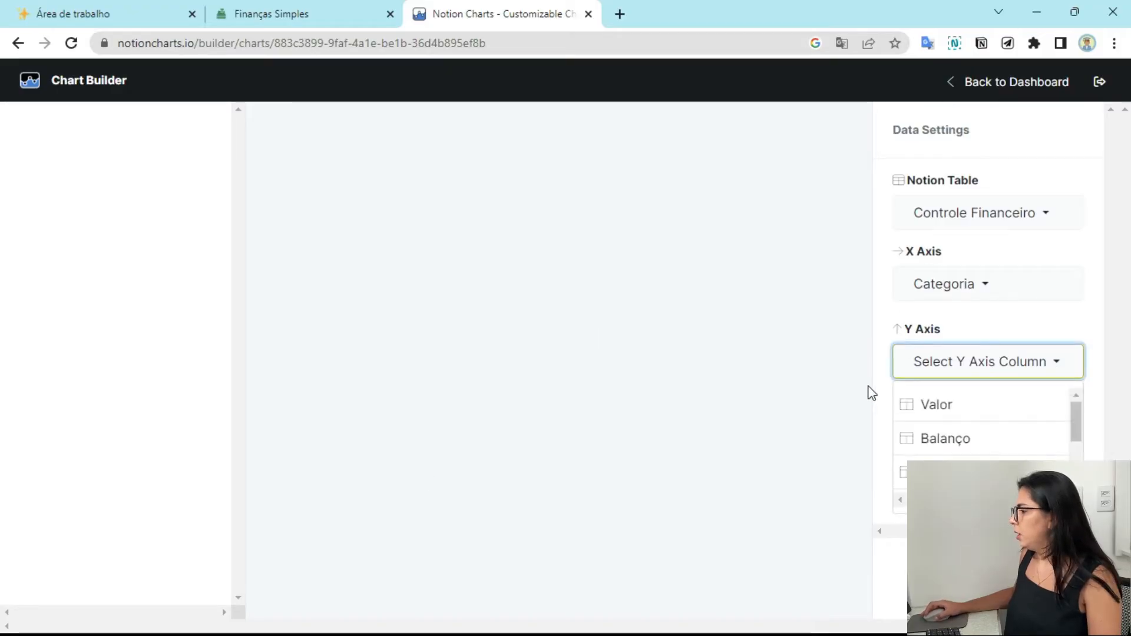
scroll(997, 447, down, 3)
scroll(995, 445, up, 4)
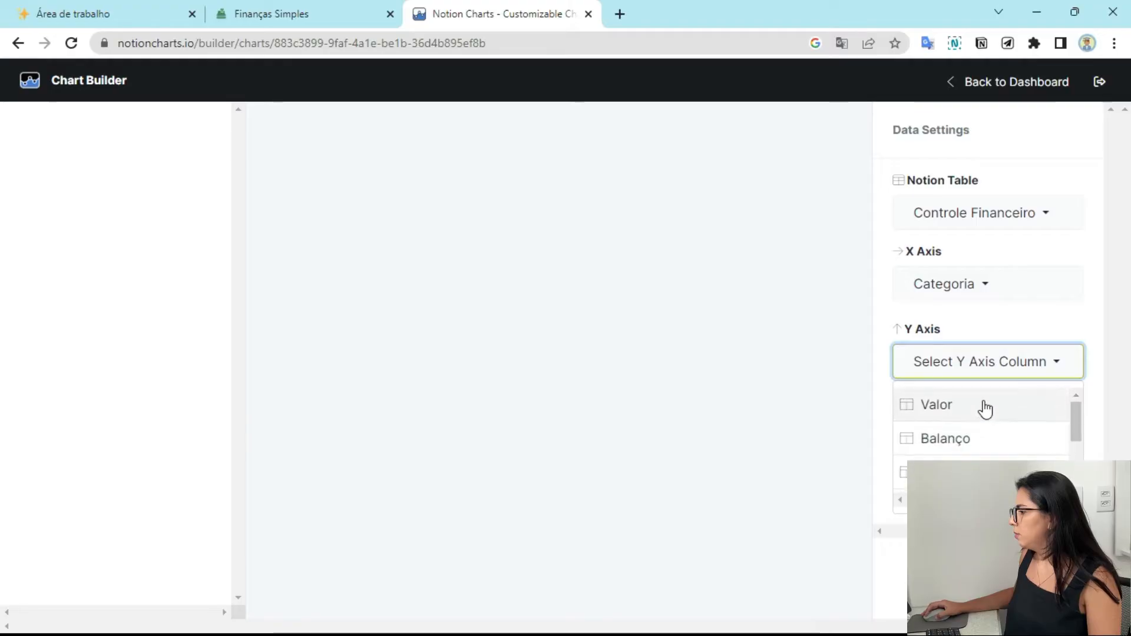
click(984, 405)
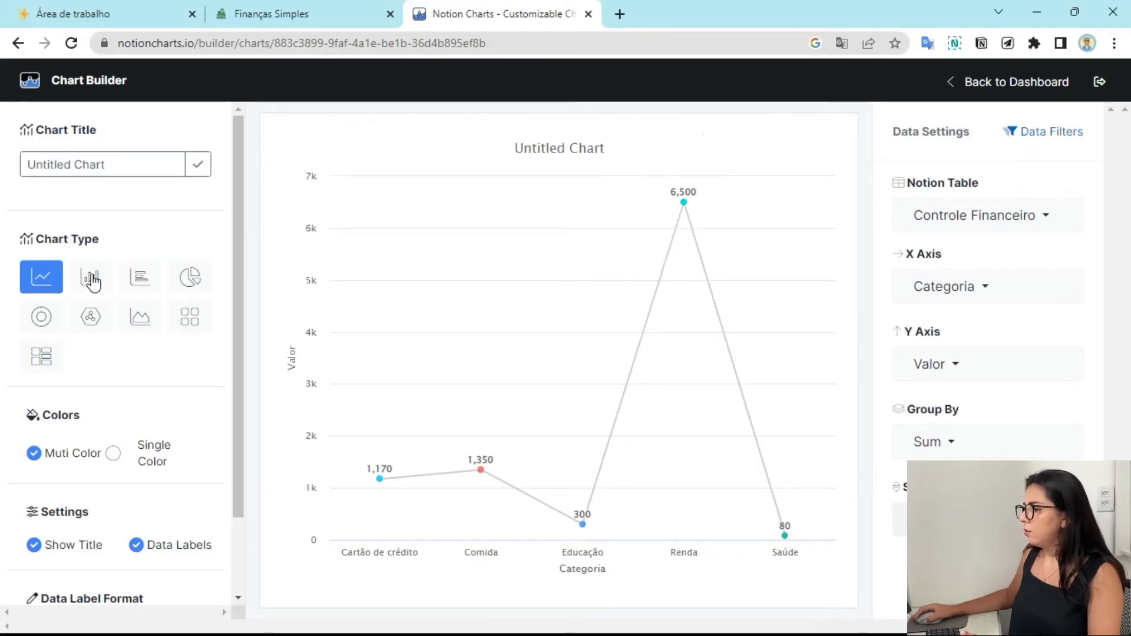
Inspect the line chart, and try the column, horizontal bar, pie, donut, polar, area, number card and treemap types.
mouse_move(416, 483)
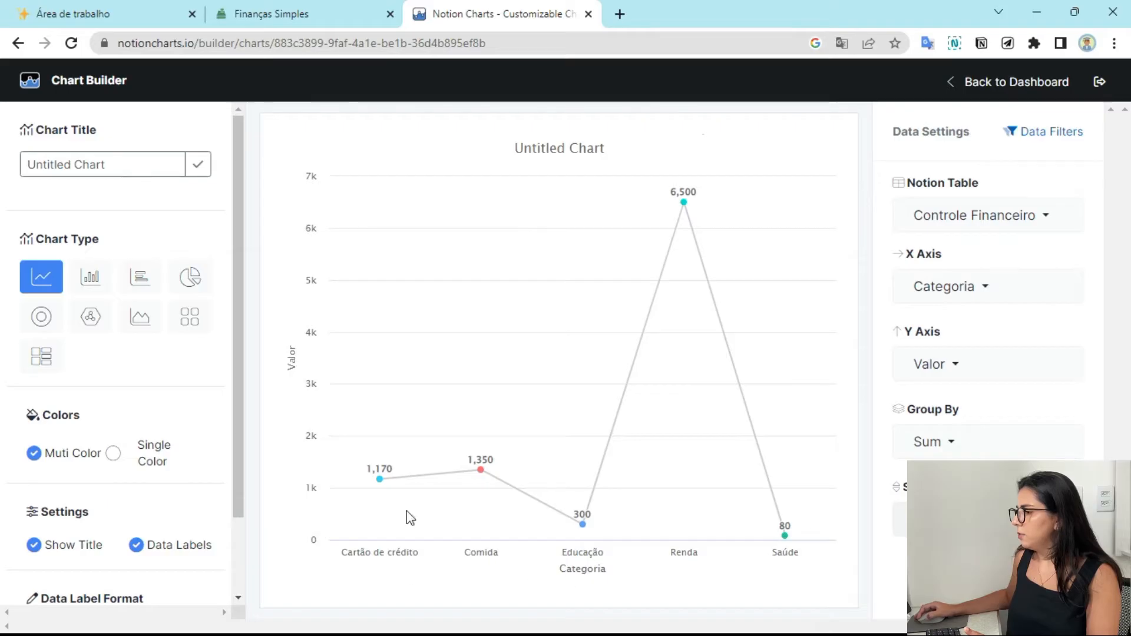
mouse_move(357, 417)
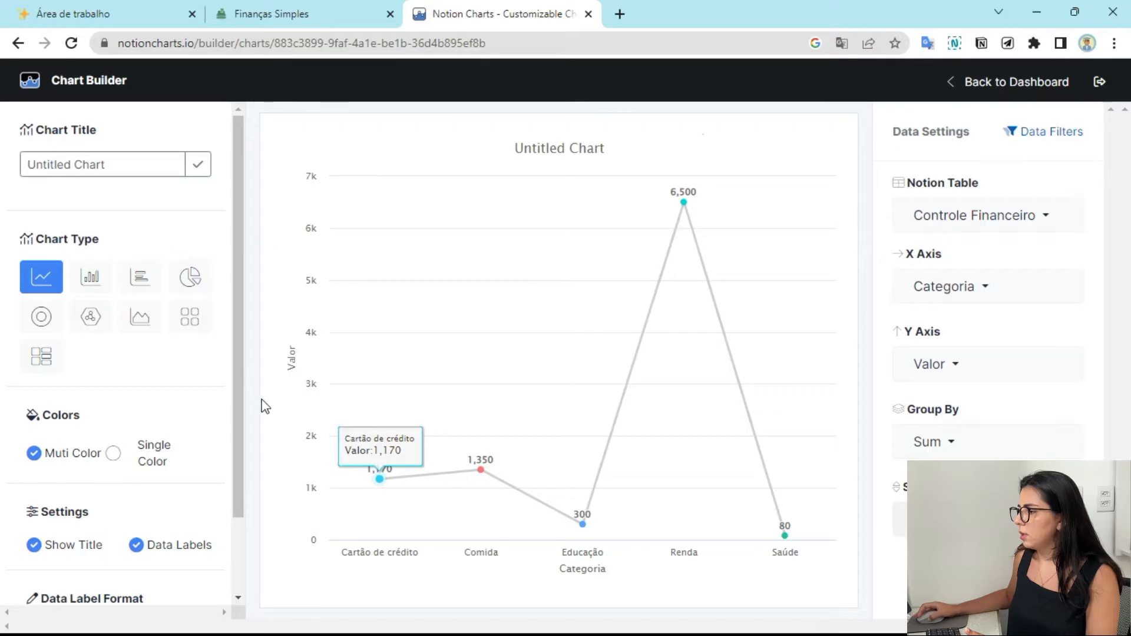
click(89, 282)
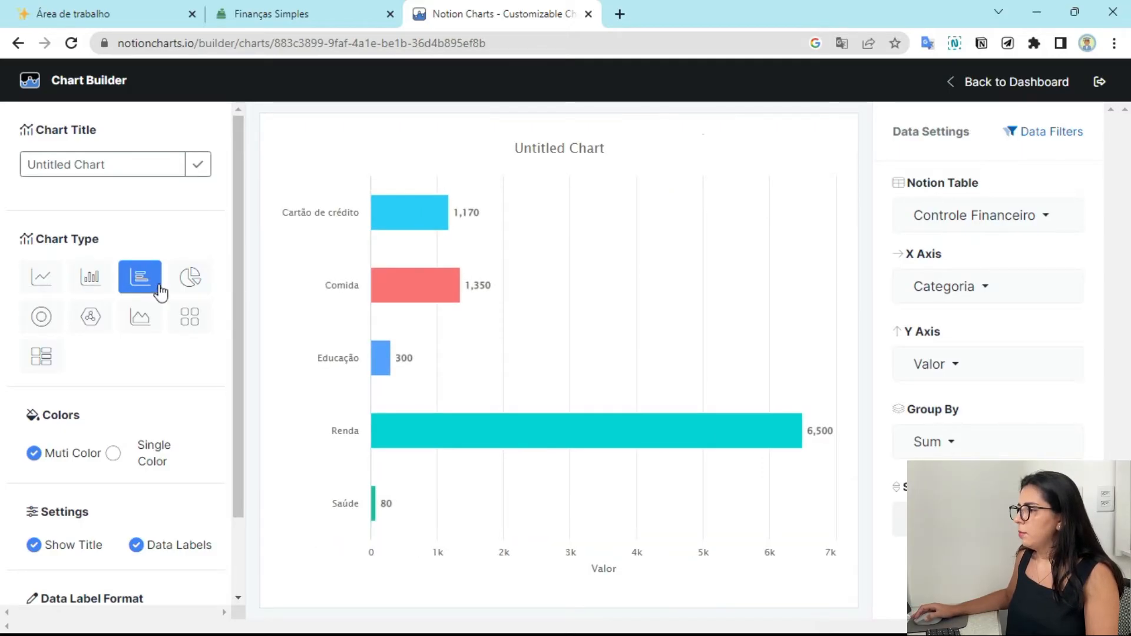
click(196, 288)
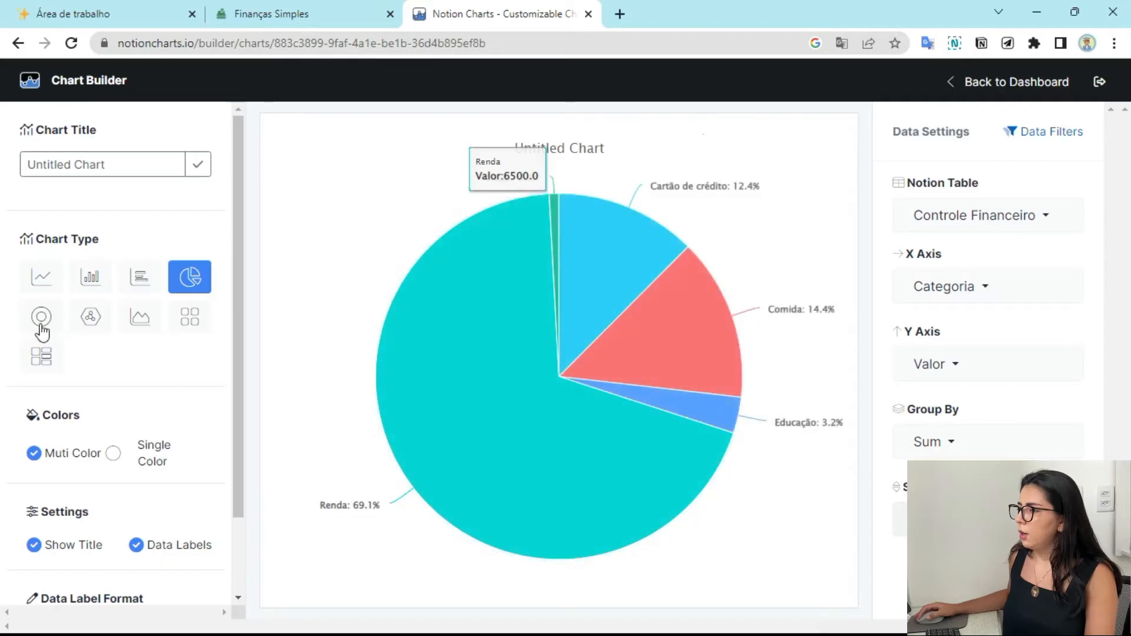
click(41, 318)
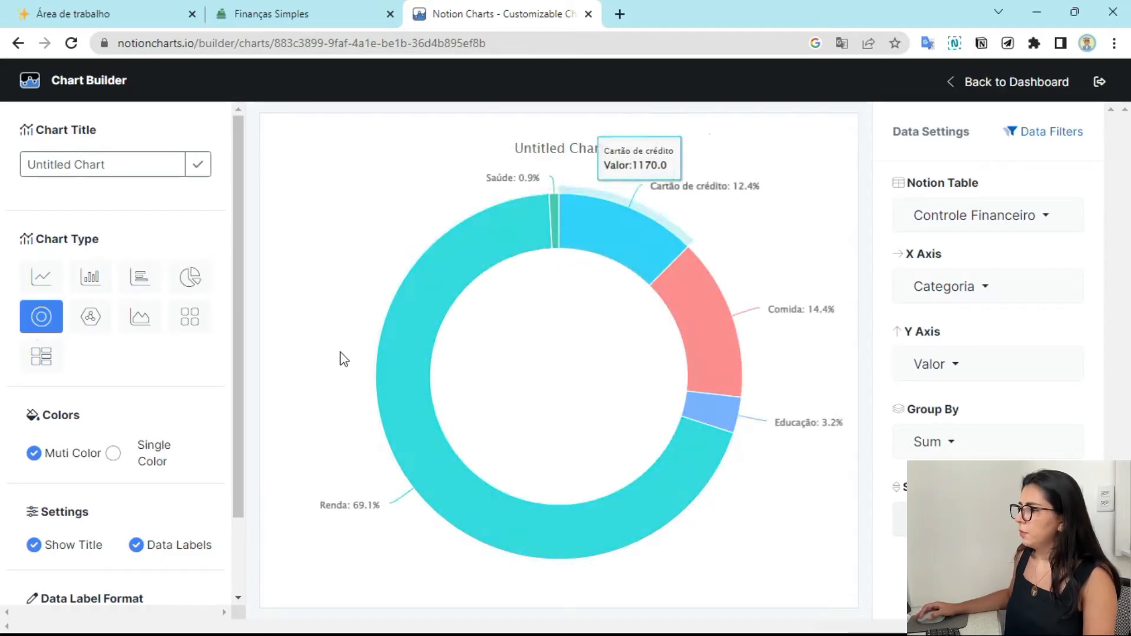
click(90, 319)
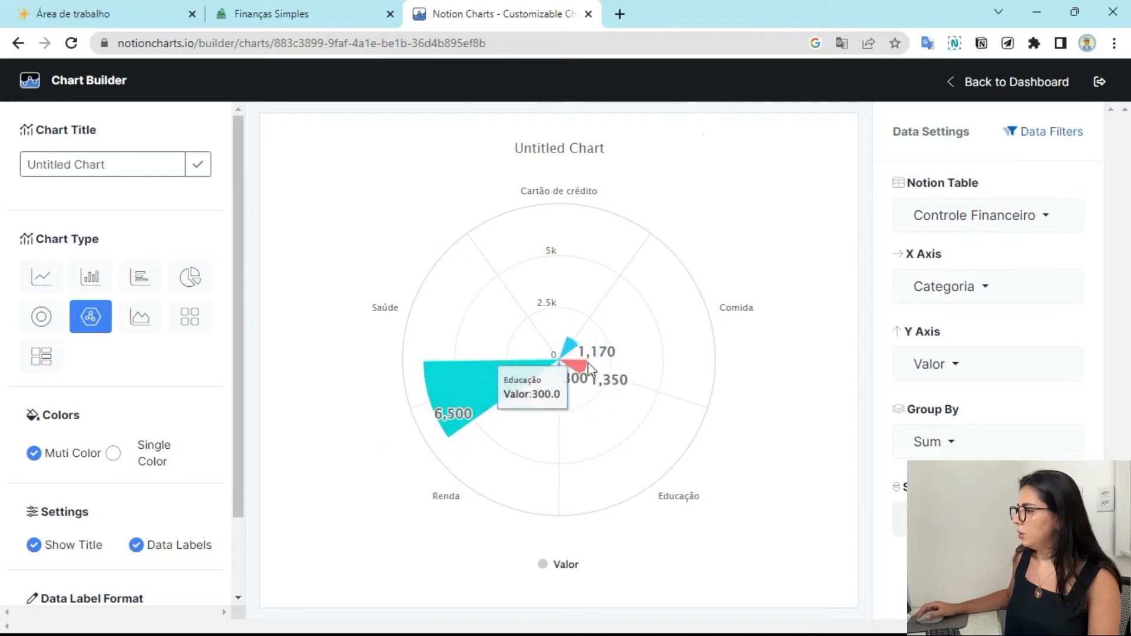
click(142, 321)
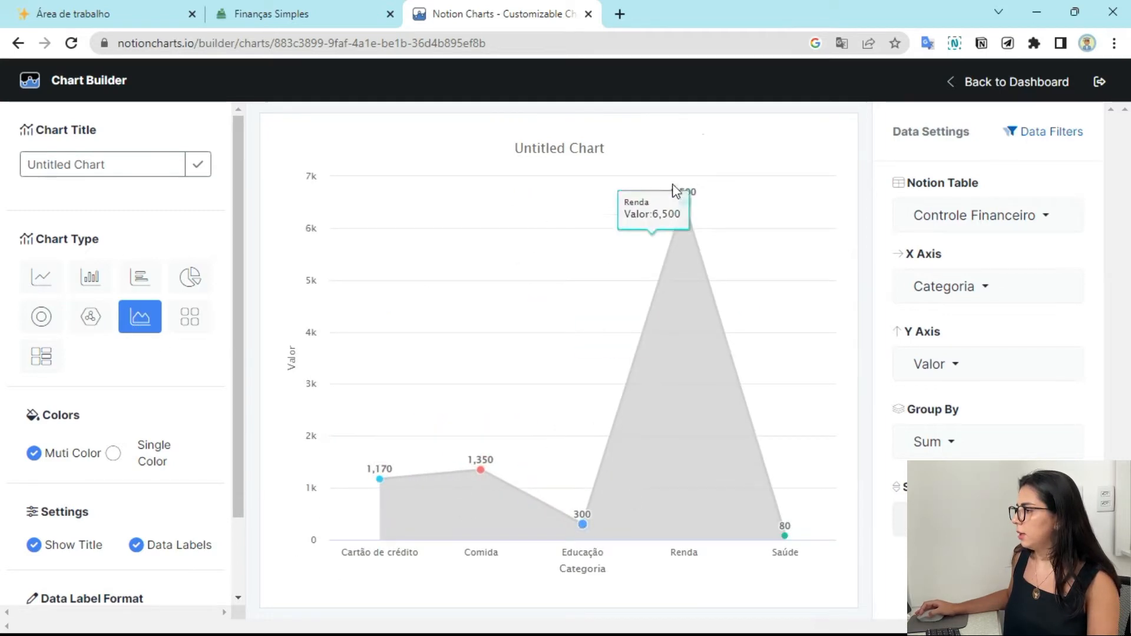
click(184, 321)
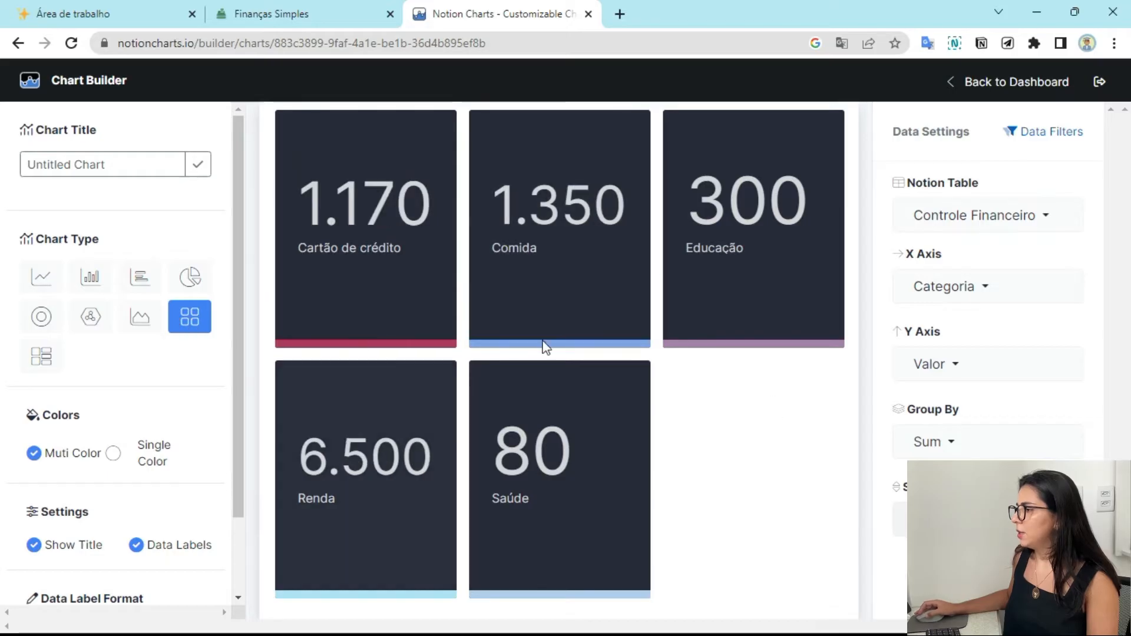
click(37, 356)
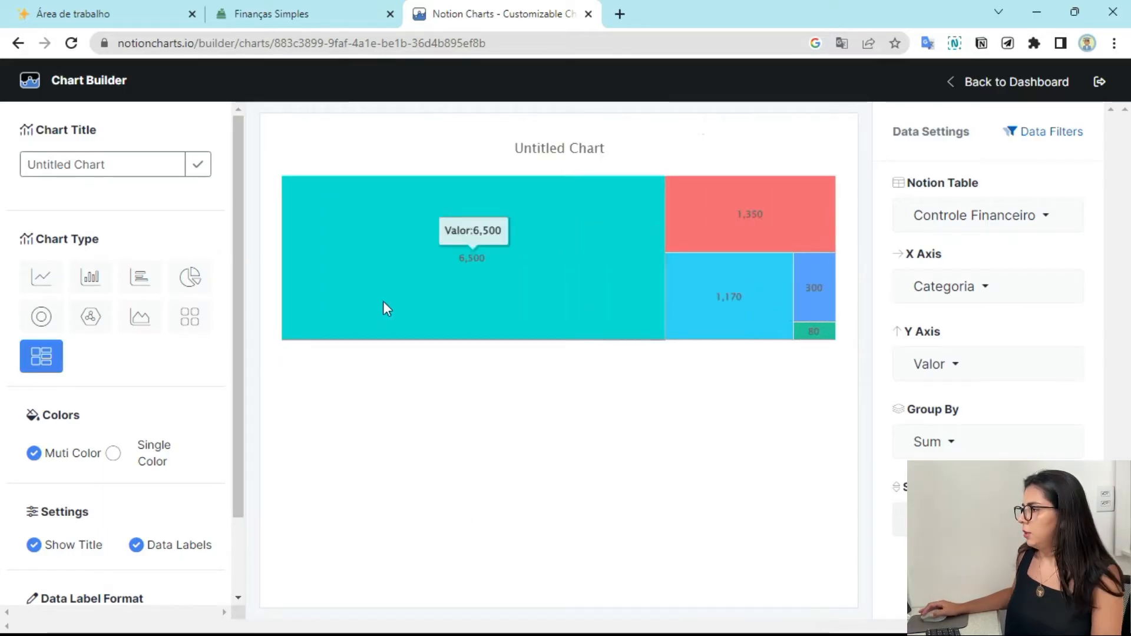
Switch the chart to the horizontal bar type and title it Controle Financeiro.
click(124, 275)
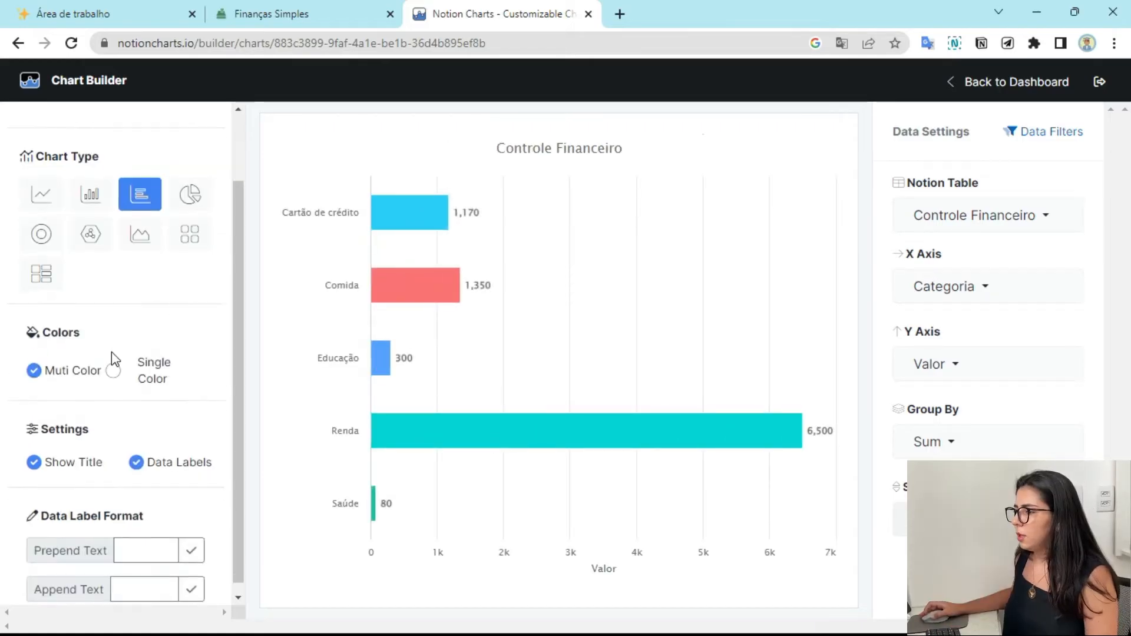
scroll(112, 365, down, 1)
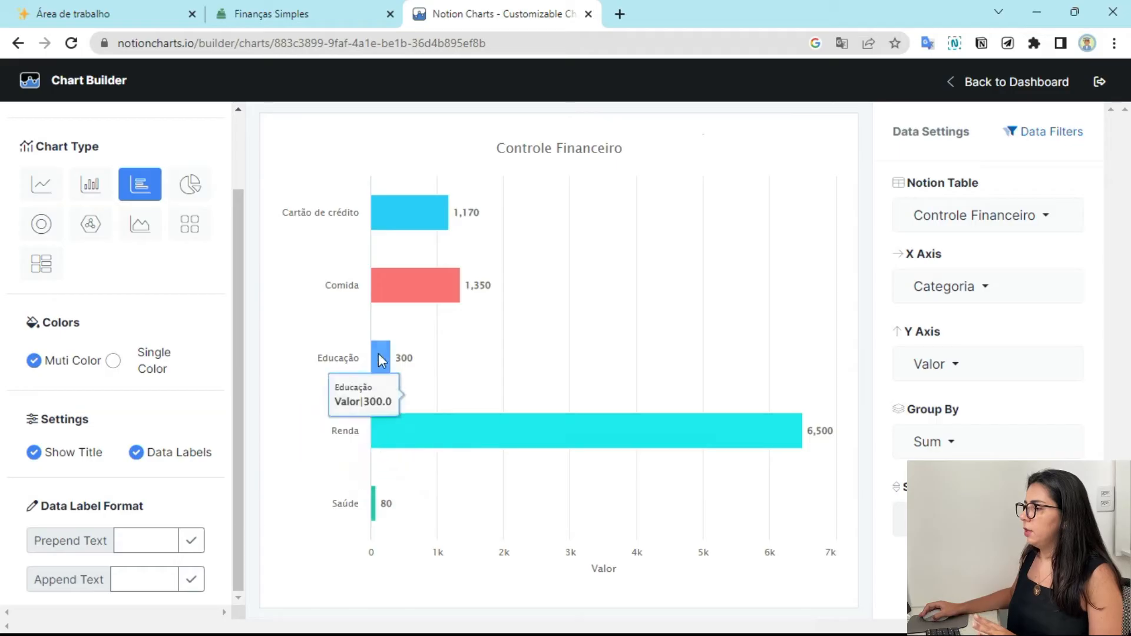
Try a single deep purple color for all of the chart's bars.
click(115, 364)
click(172, 362)
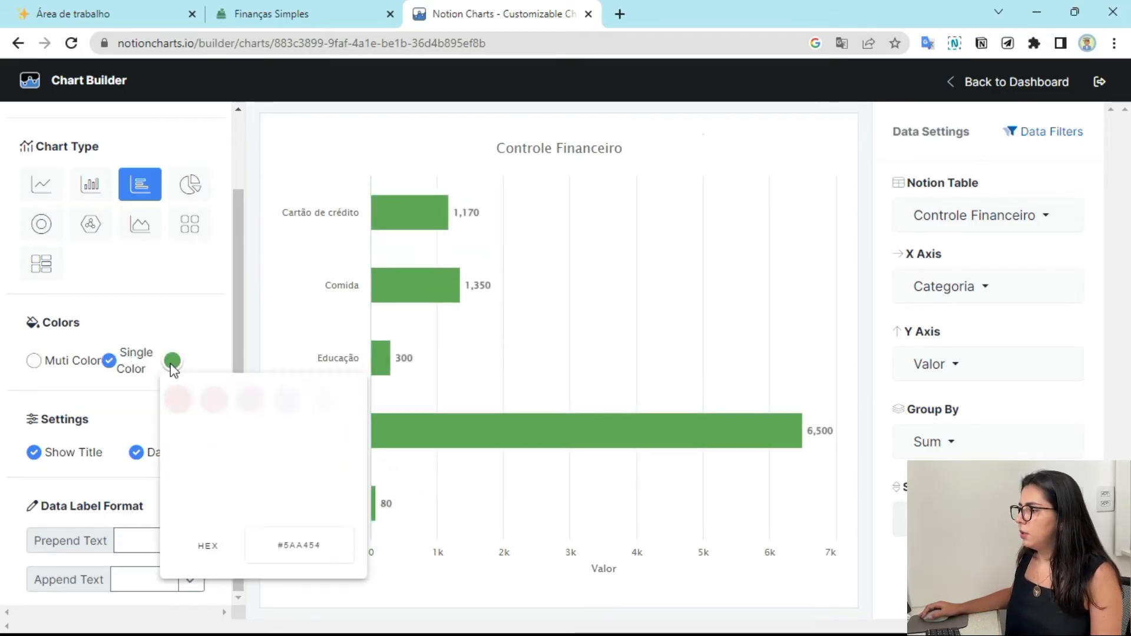
click(297, 398)
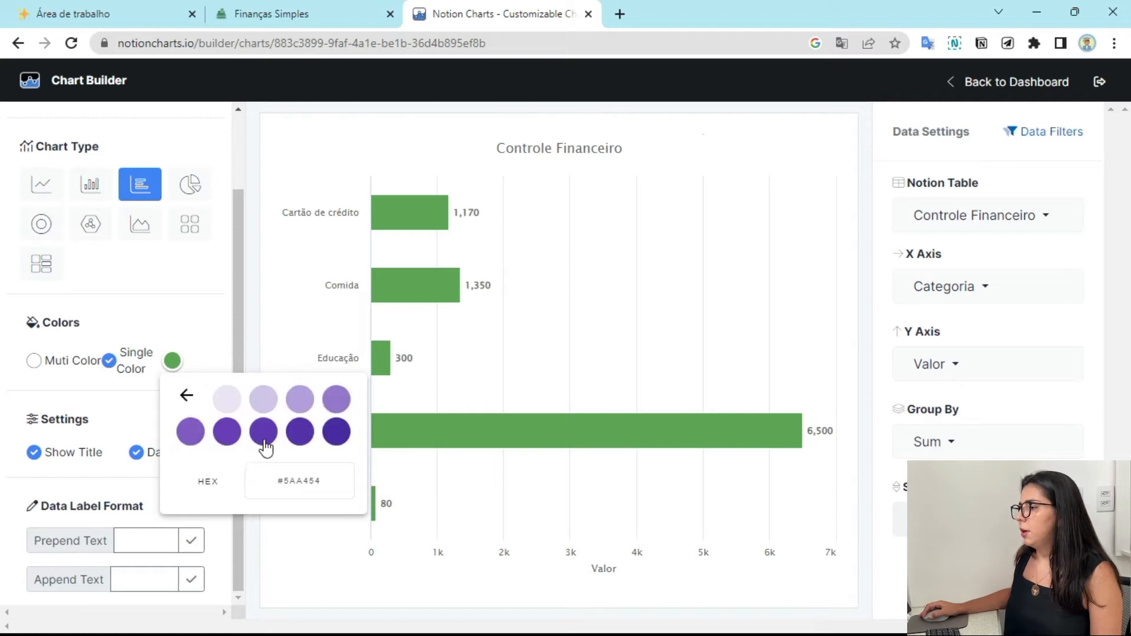
click(263, 438)
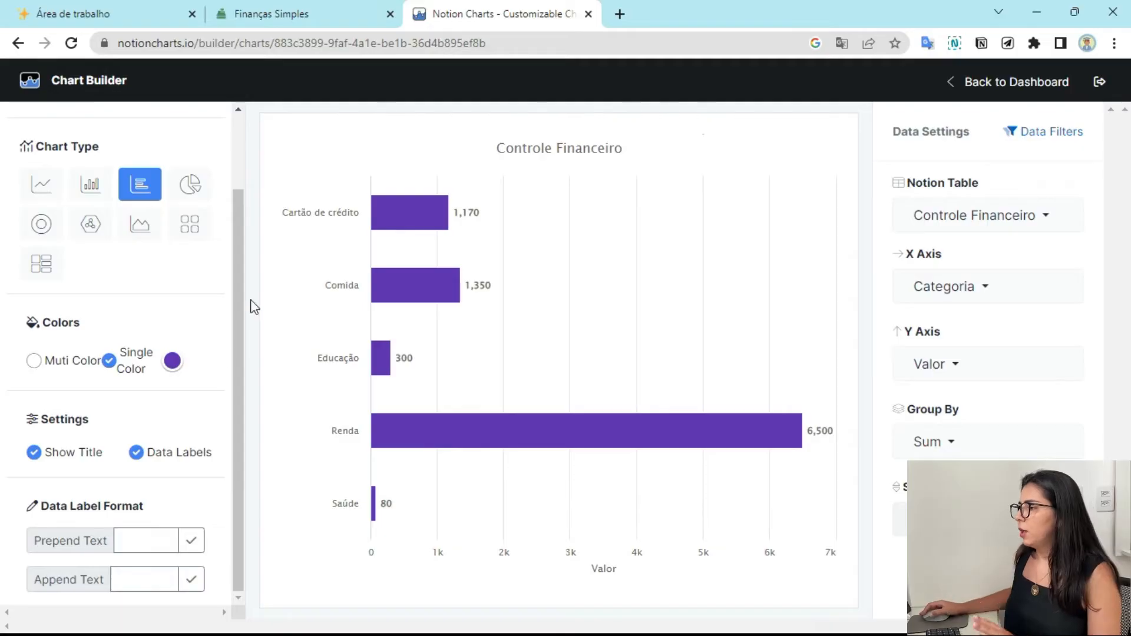
Check the Finanças Simples table in Notion, and try the NotionCharts options for showing the title and data labels.
click(324, 8)
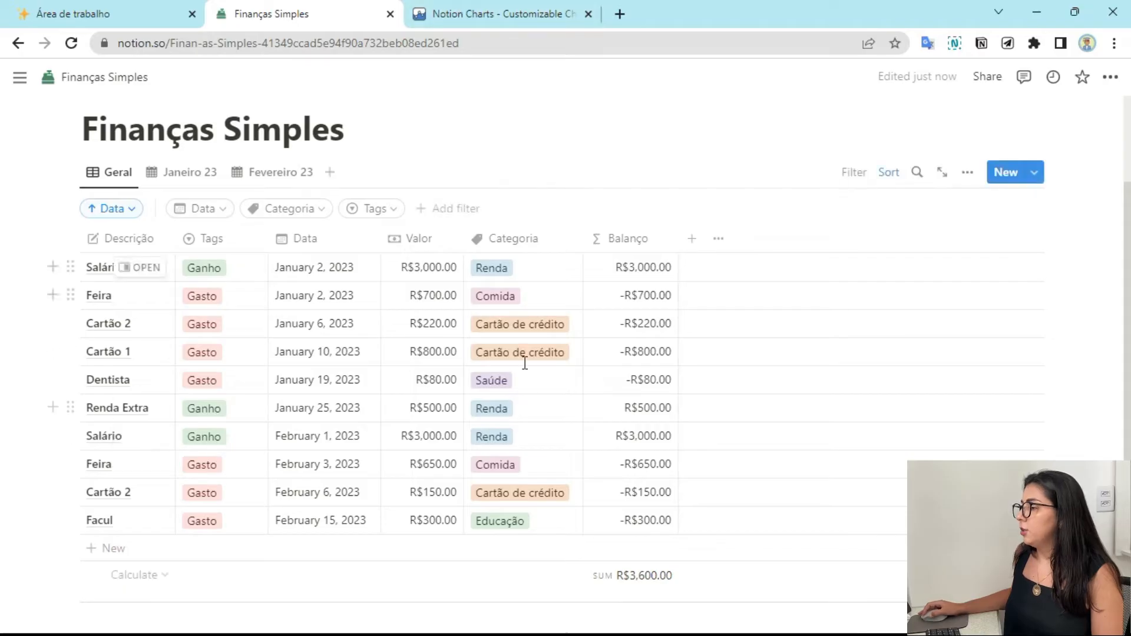
click(478, 9)
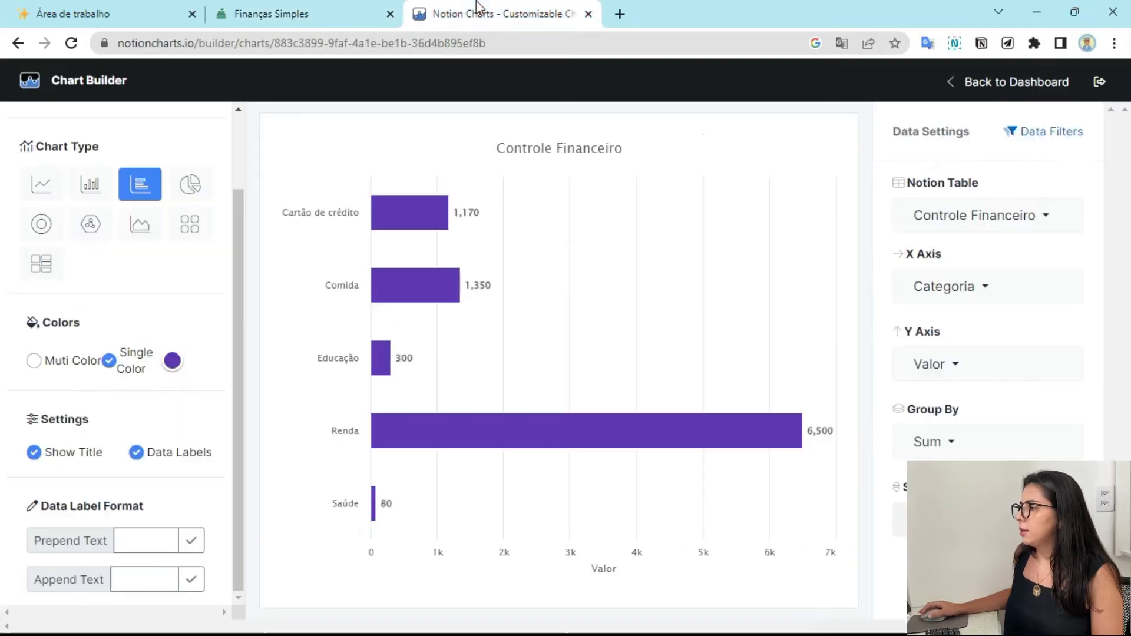
click(35, 453)
click(34, 452)
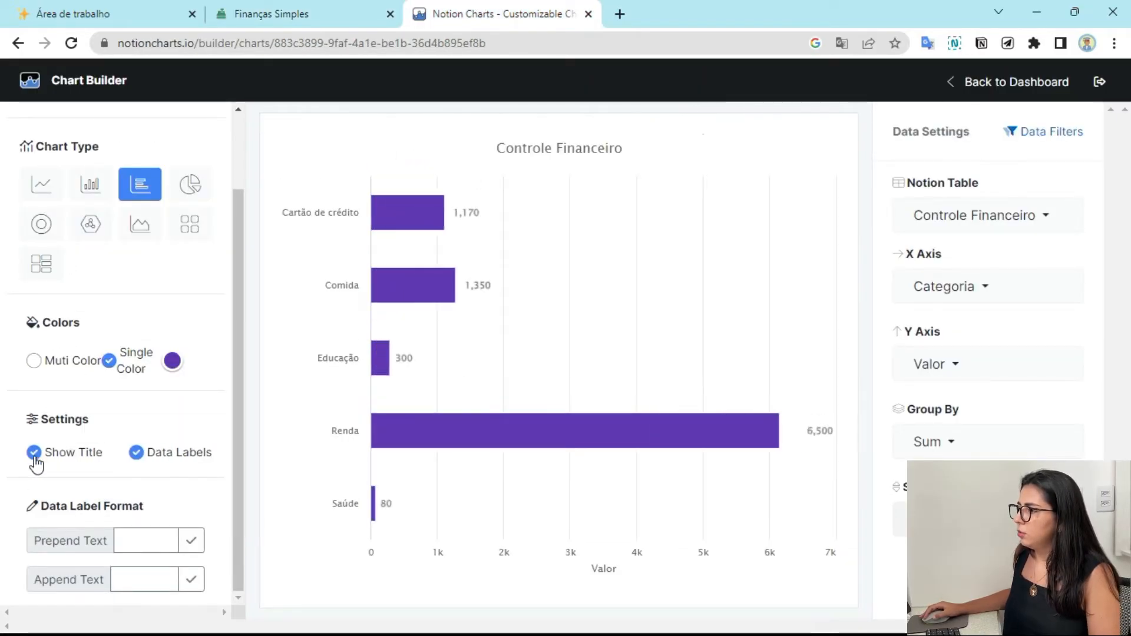
click(131, 452)
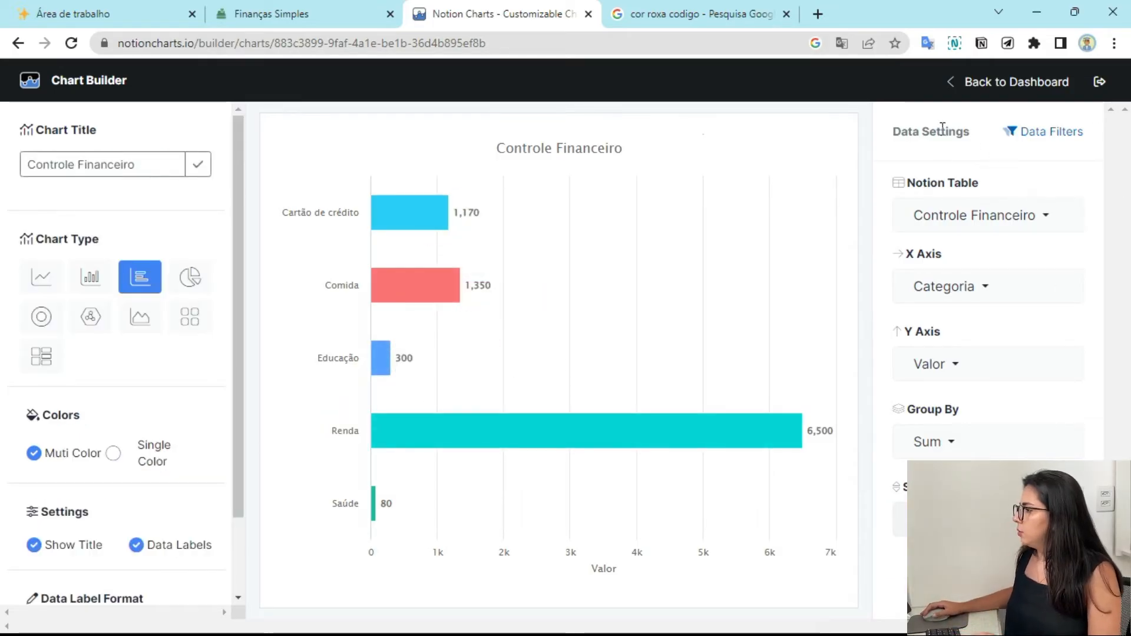
Look at the grouping options, and try sorting the chart by Categoria in descending order.
click(950, 443)
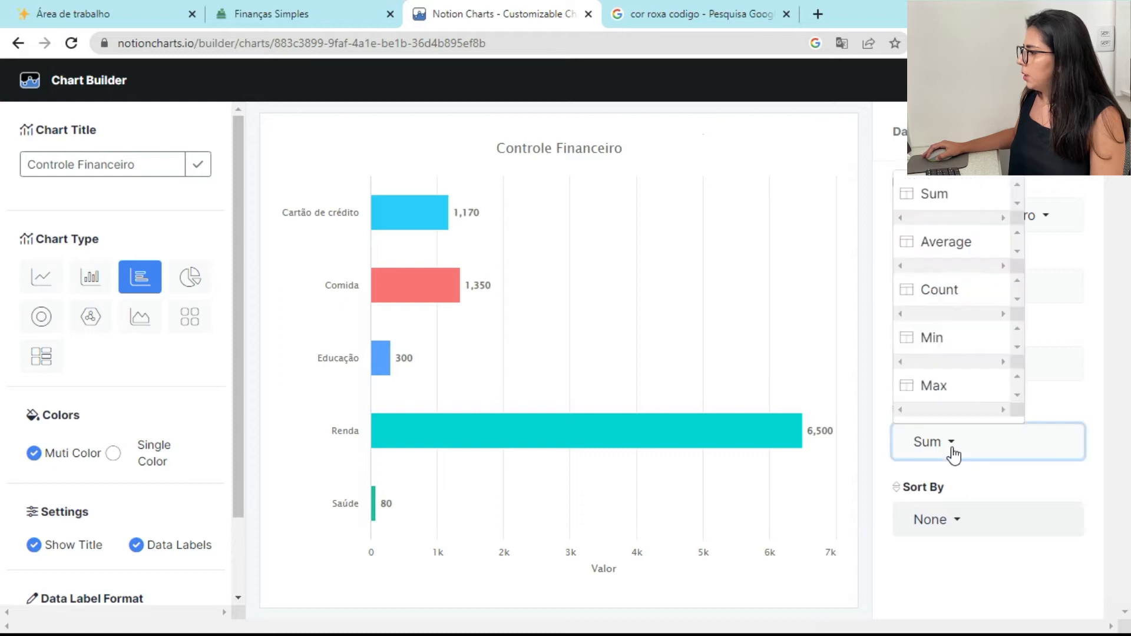
click(951, 520)
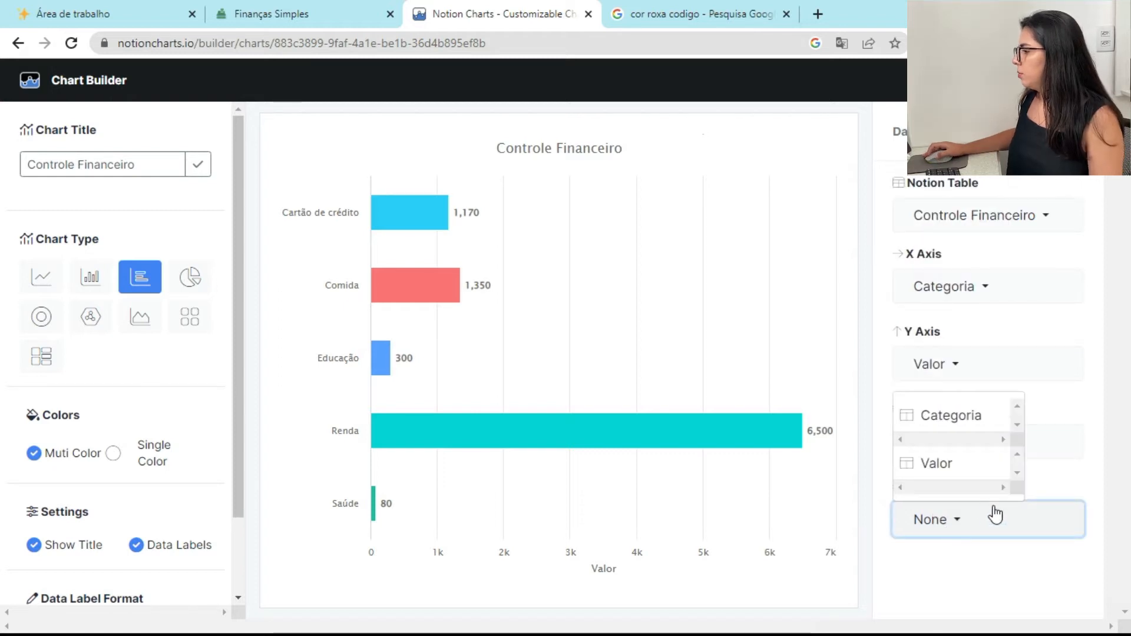
click(966, 420)
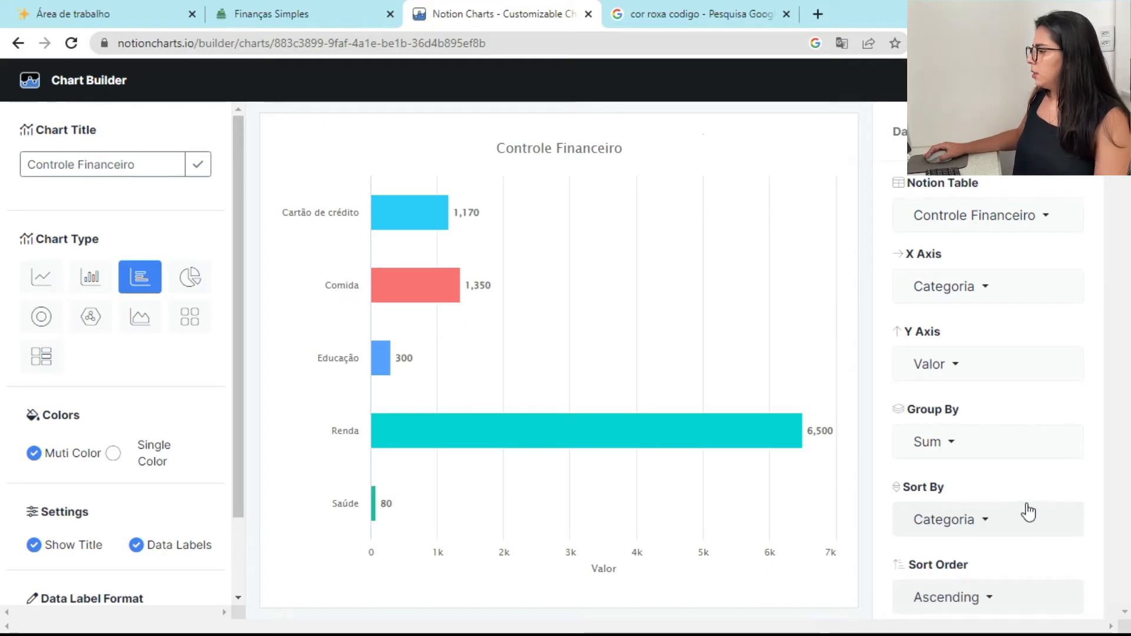
click(995, 598)
click(982, 542)
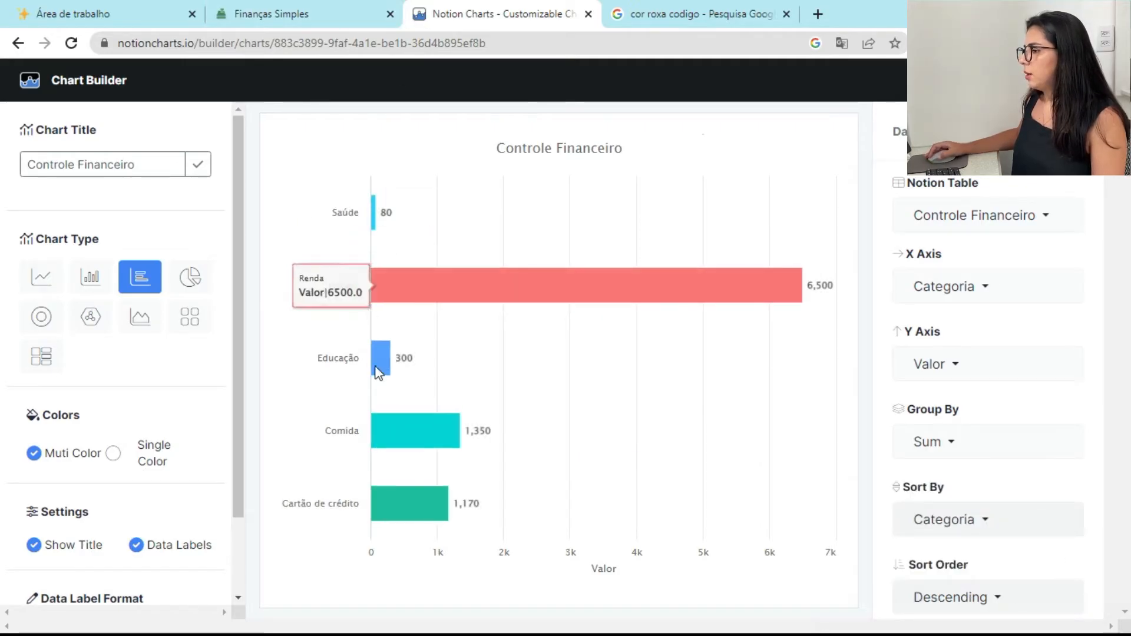
Sort the chart's bars by Valor in descending order.
click(1015, 518)
click(958, 474)
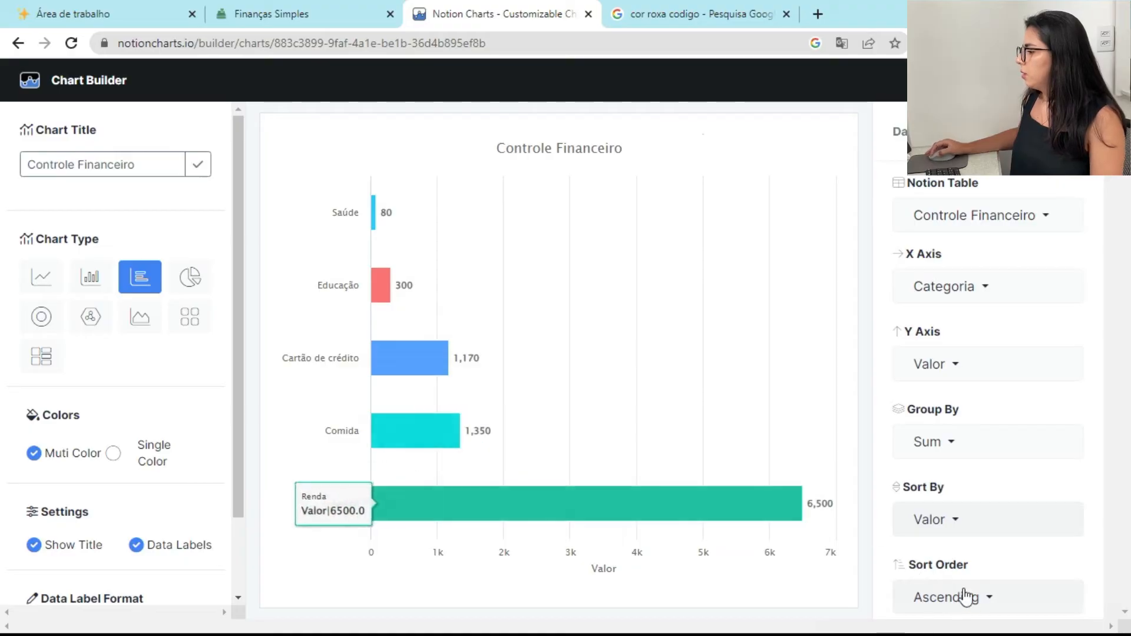
click(983, 597)
click(980, 542)
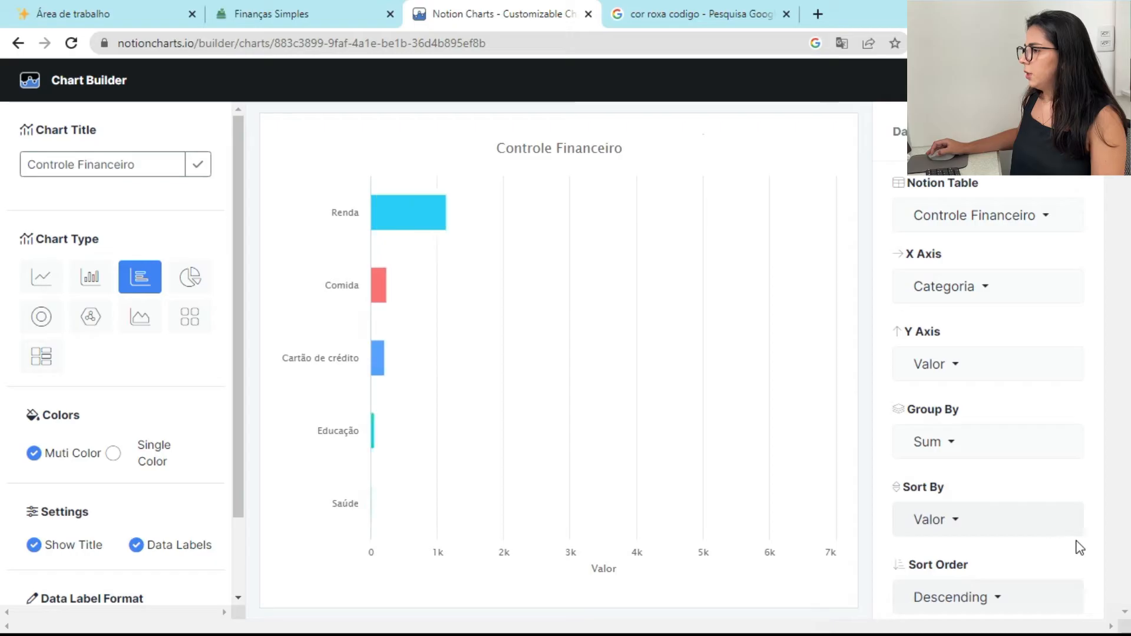
Confirm the chart title, and copy the Controle Financeiro chart's embed link from the dashboard.
scroll(104, 291, down, 2)
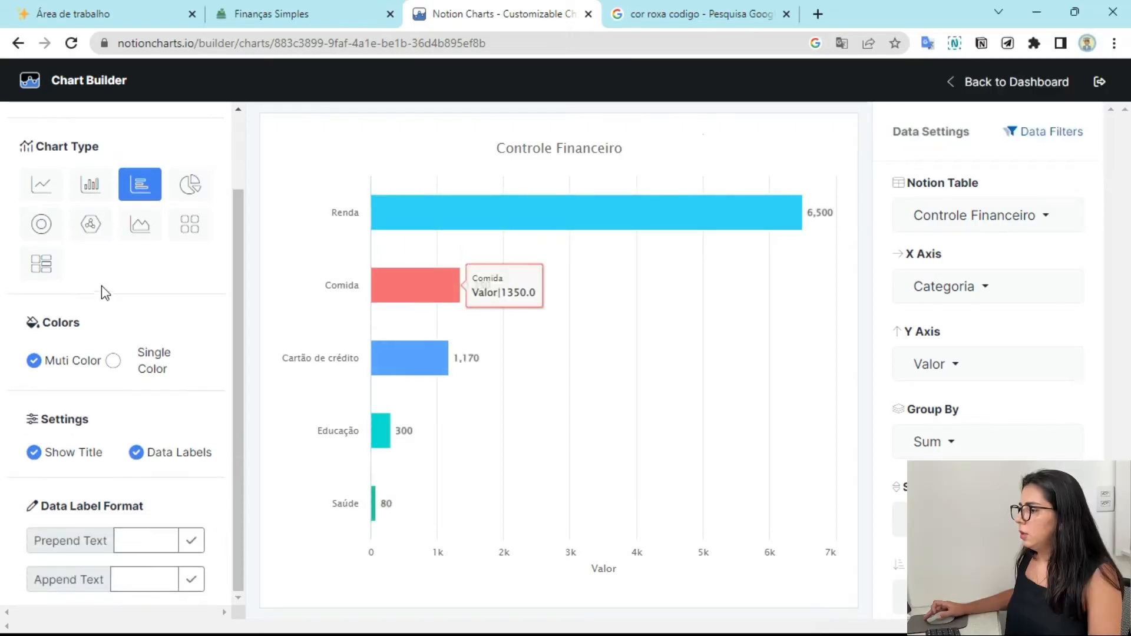
scroll(106, 297, up, 2)
click(198, 168)
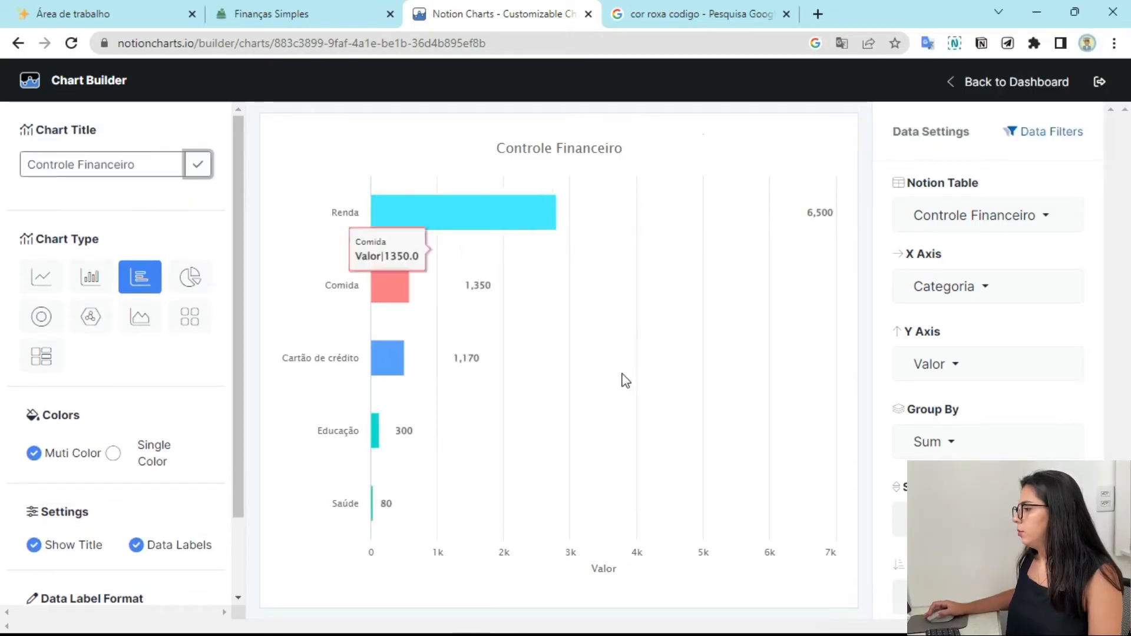
click(975, 82)
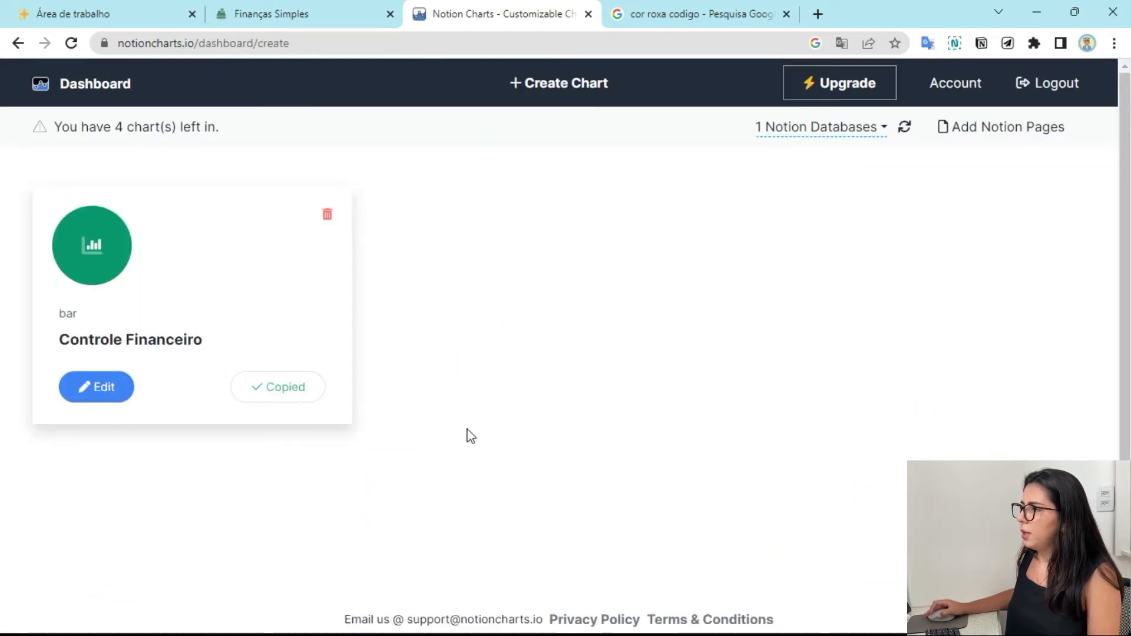
In Notion, paste the chart link in the empty line below the Finanças Simples table and create an embed from it.
click(331, 12)
scroll(244, 361, down, 5)
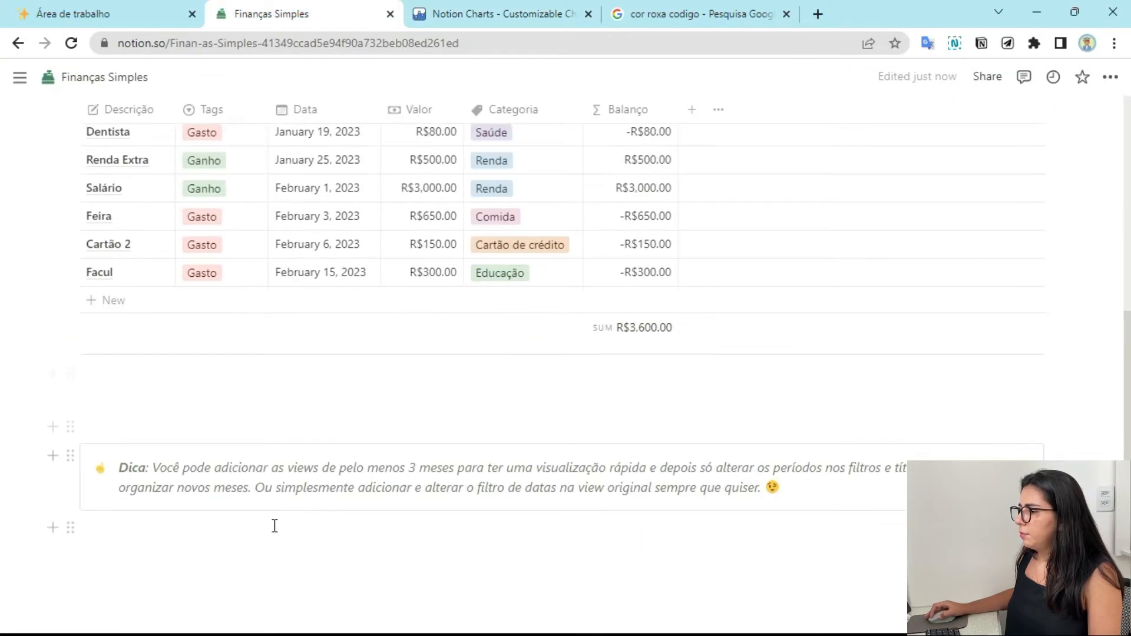
scroll(668, 316, up, 5)
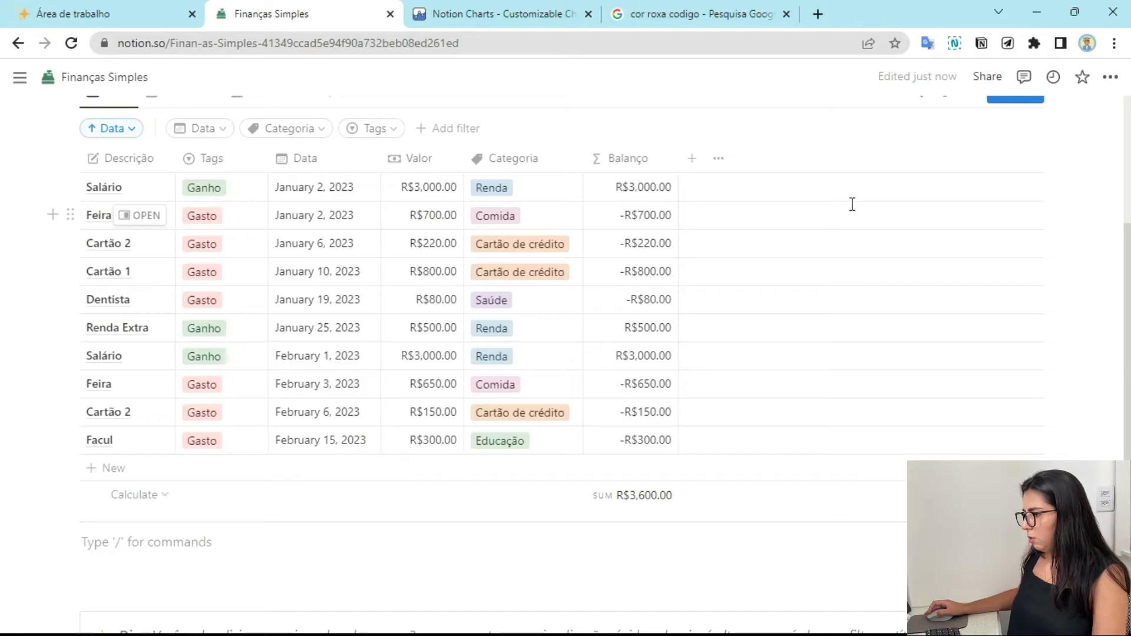
text(https://notioncharts.io/embed/charts/883c3899-9faf-4a1e-be1b-36d4b895ef8b)
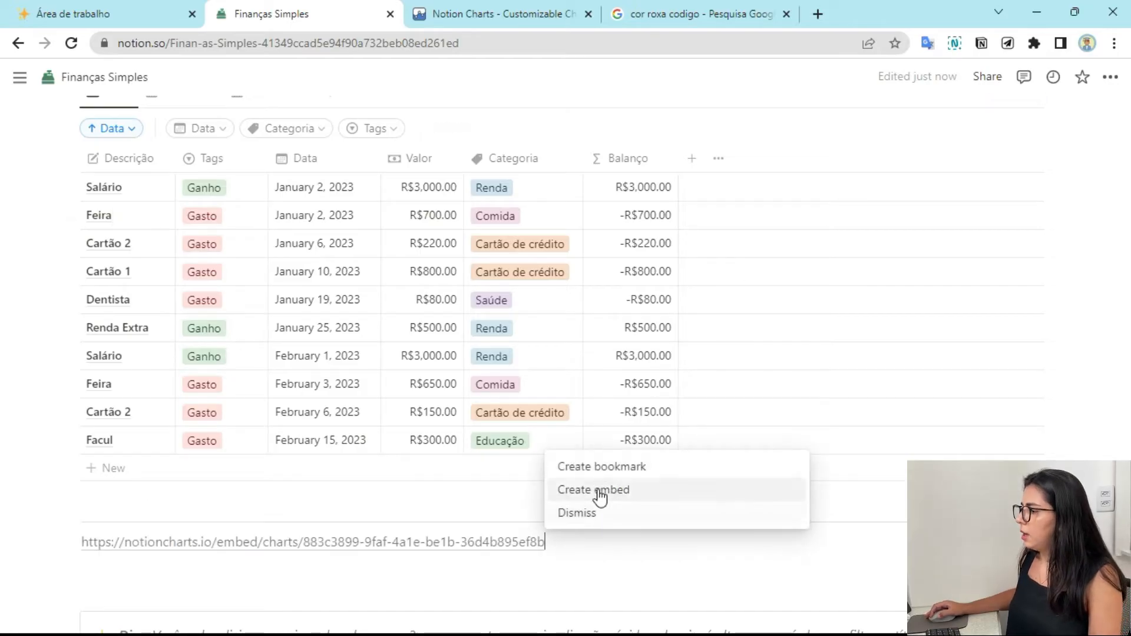
click(609, 494)
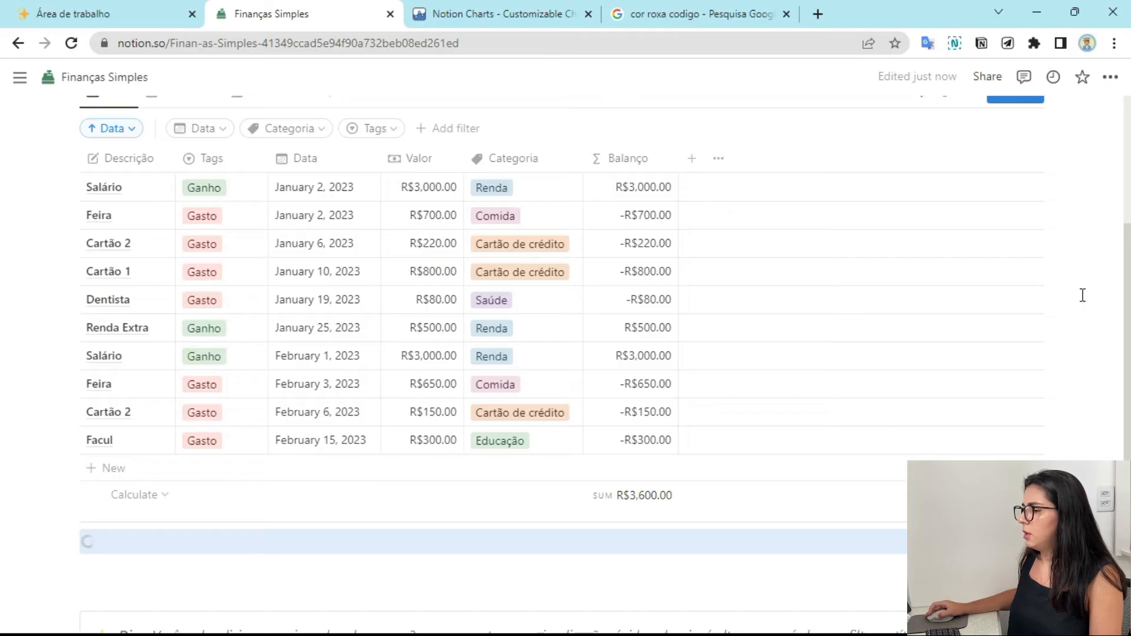
Resize the embedded chart to the full page width and reduce its height.
scroll(1081, 289, down, 4)
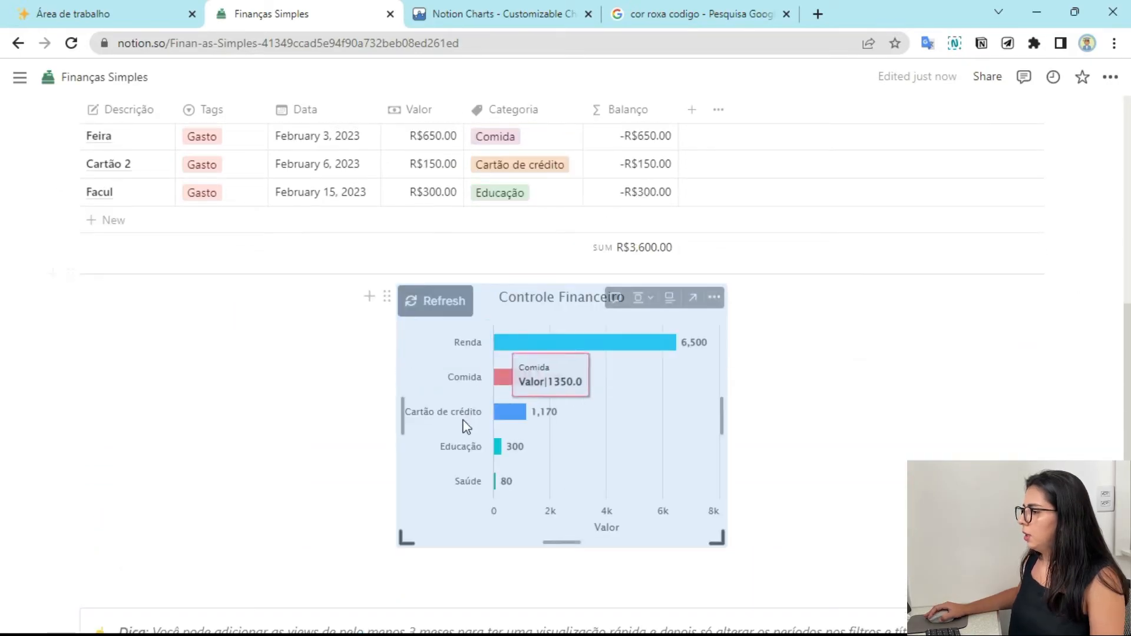
drag(393, 414, 84, 376)
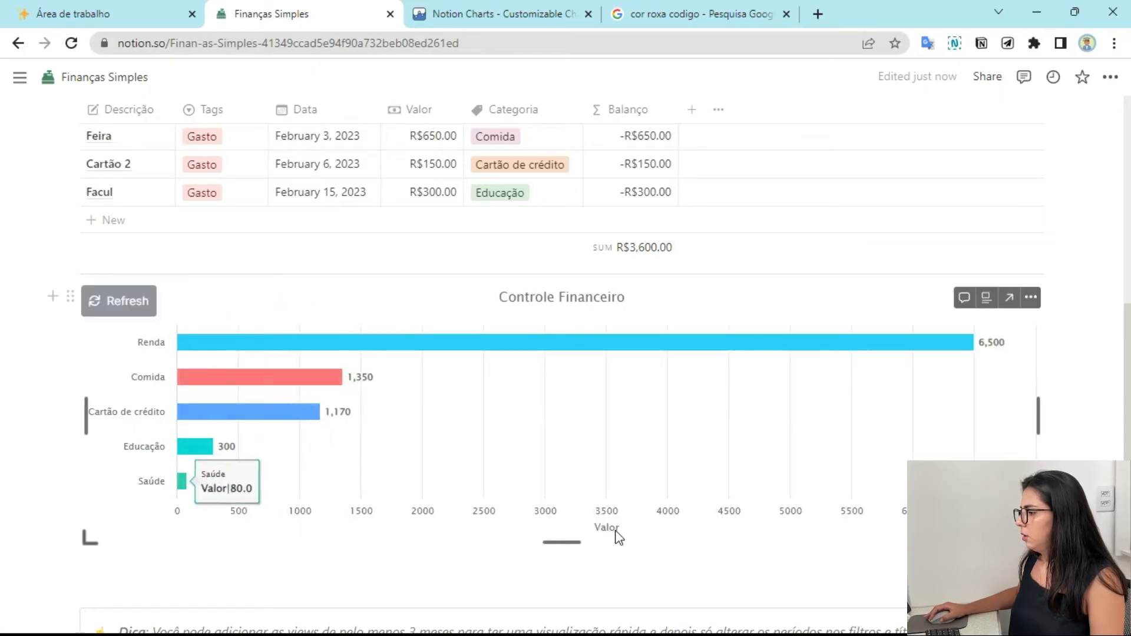
drag(569, 542, 580, 447)
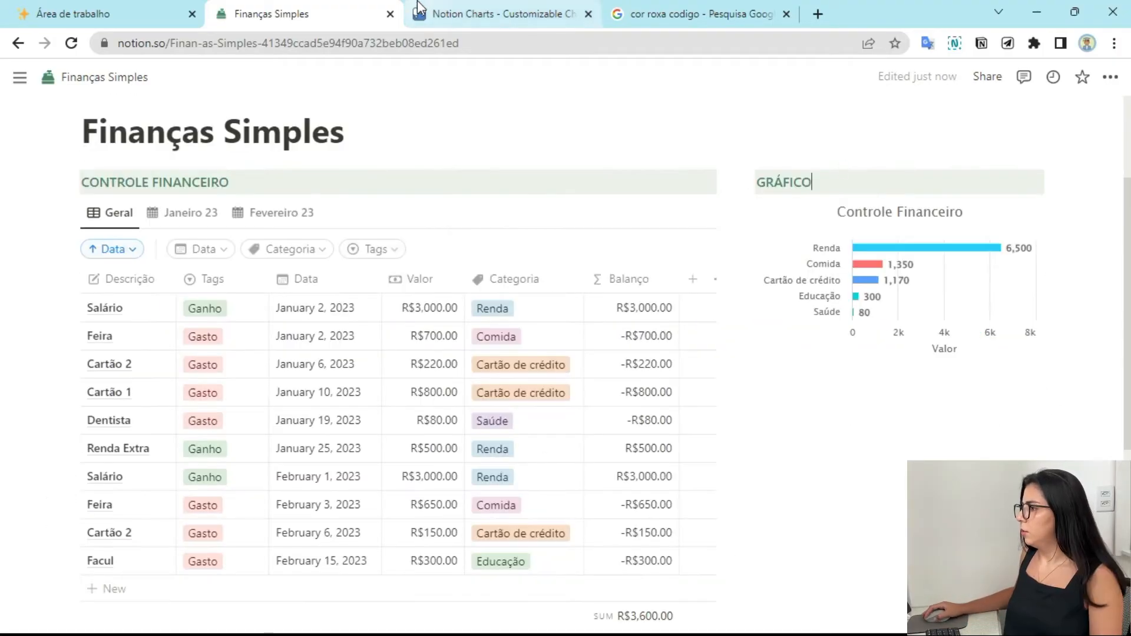
Hide the chart's title in NotionCharts, and refresh the embedded chart under GRÁFICO in Notion.
click(498, 14)
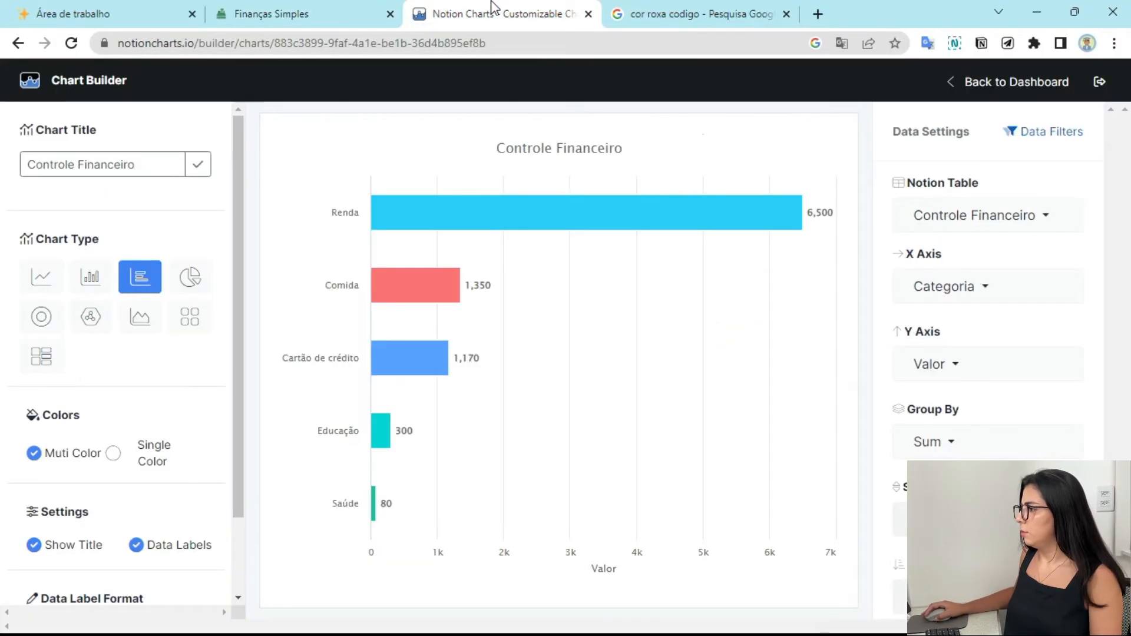
scroll(168, 238, down, 2)
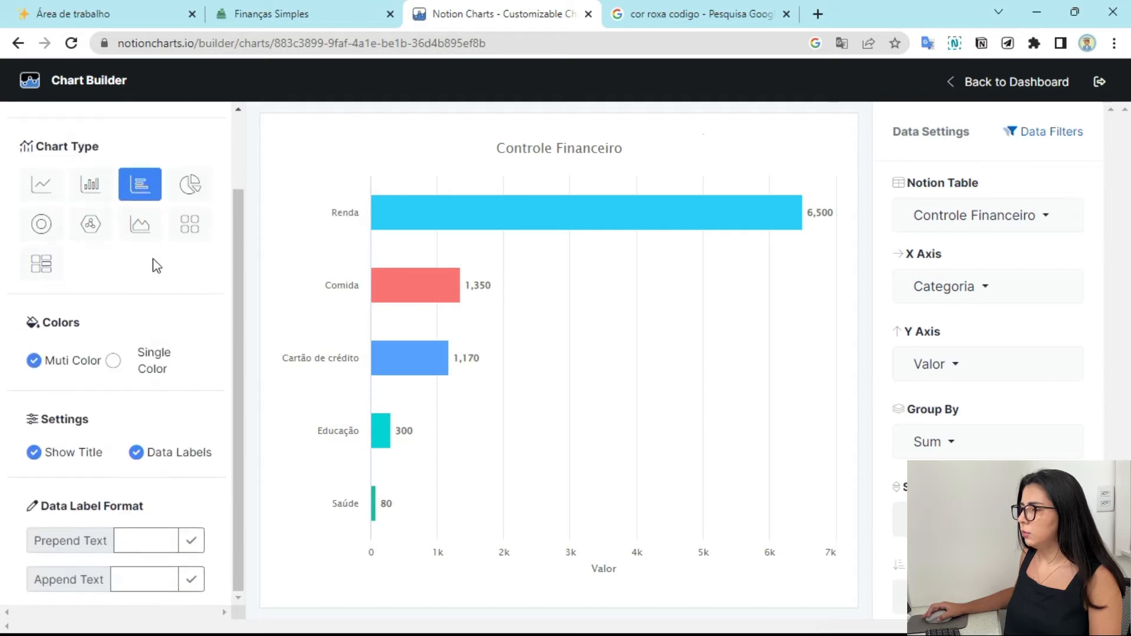
click(34, 452)
scroll(126, 296, up, 2)
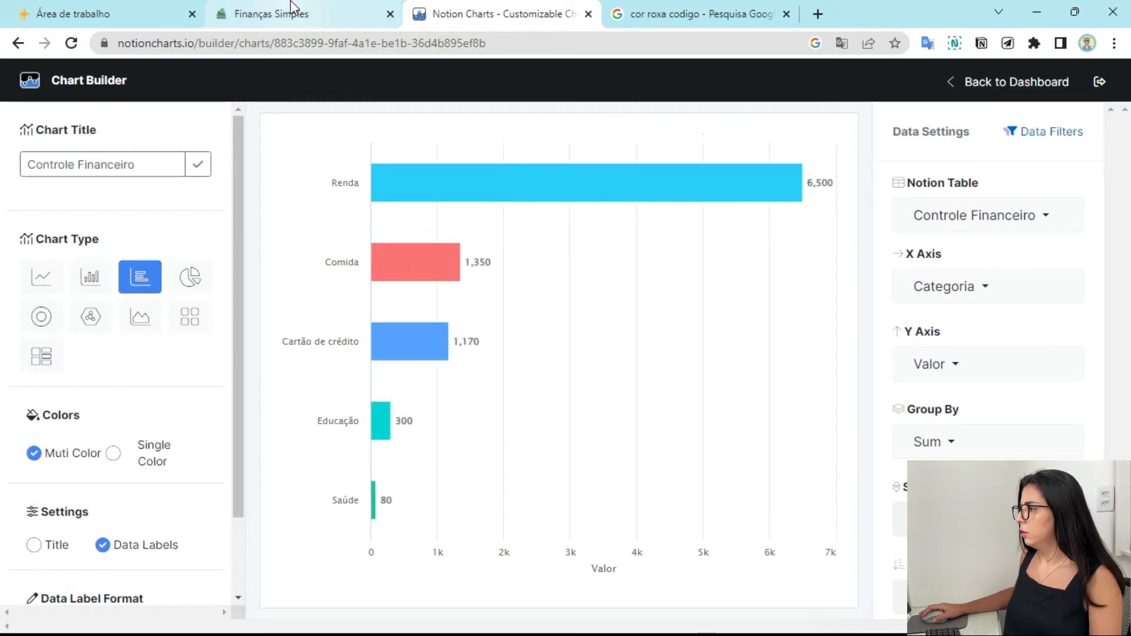
click(293, 13)
click(797, 223)
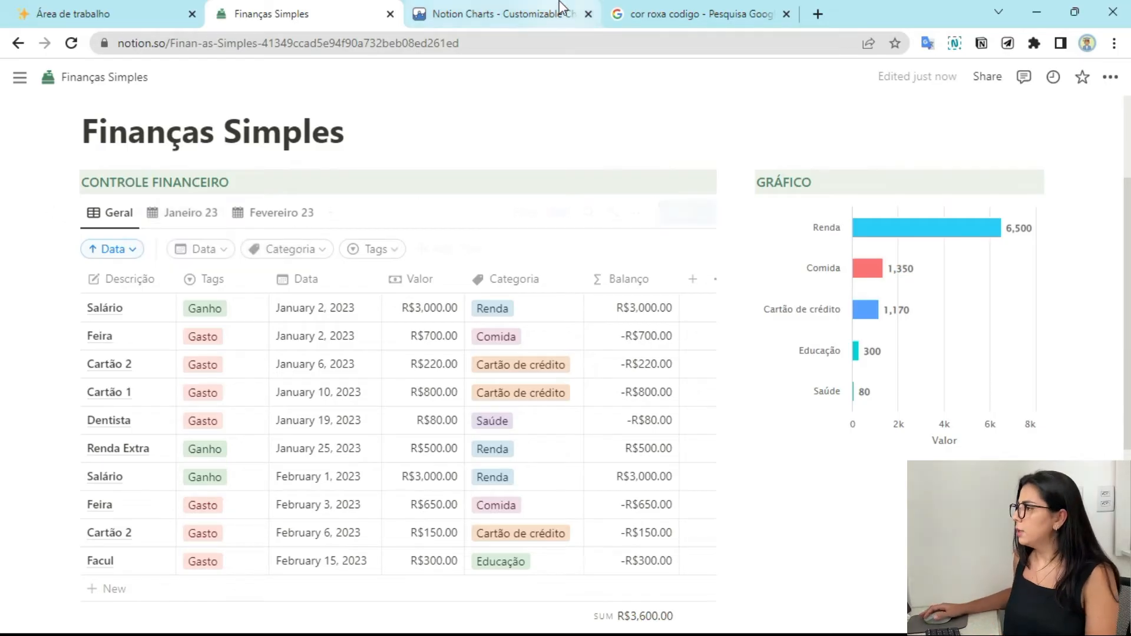
Filter the chart in NotionCharts to records where Tags equals Gasto, and refresh the embedded chart in Notion.
click(495, 14)
click(1041, 140)
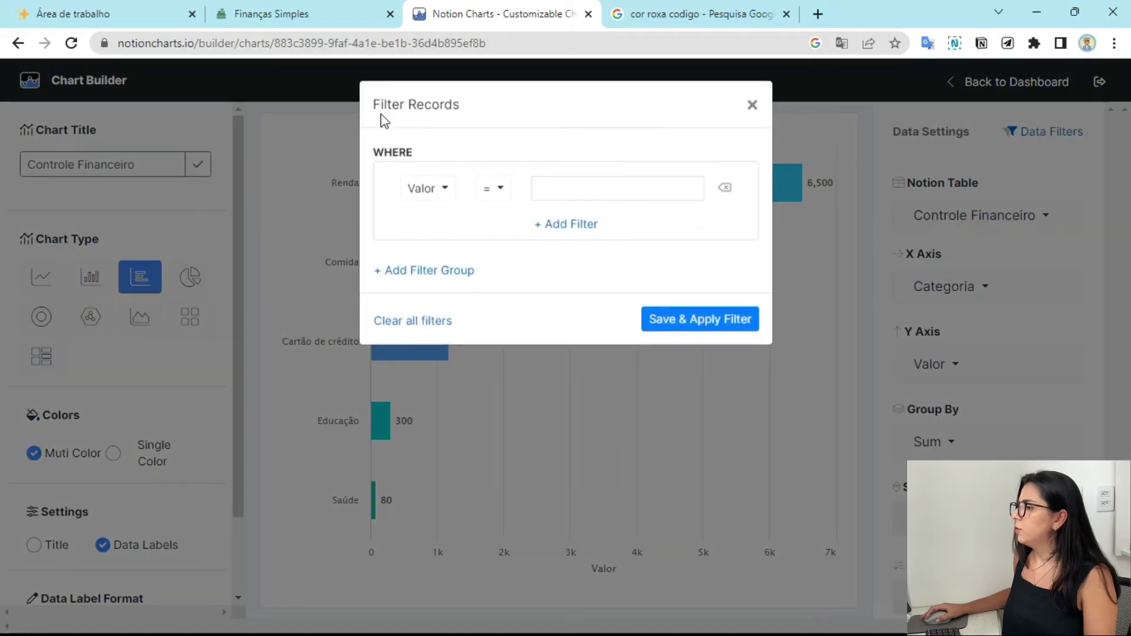
click(443, 191)
scroll(471, 247, down, 1)
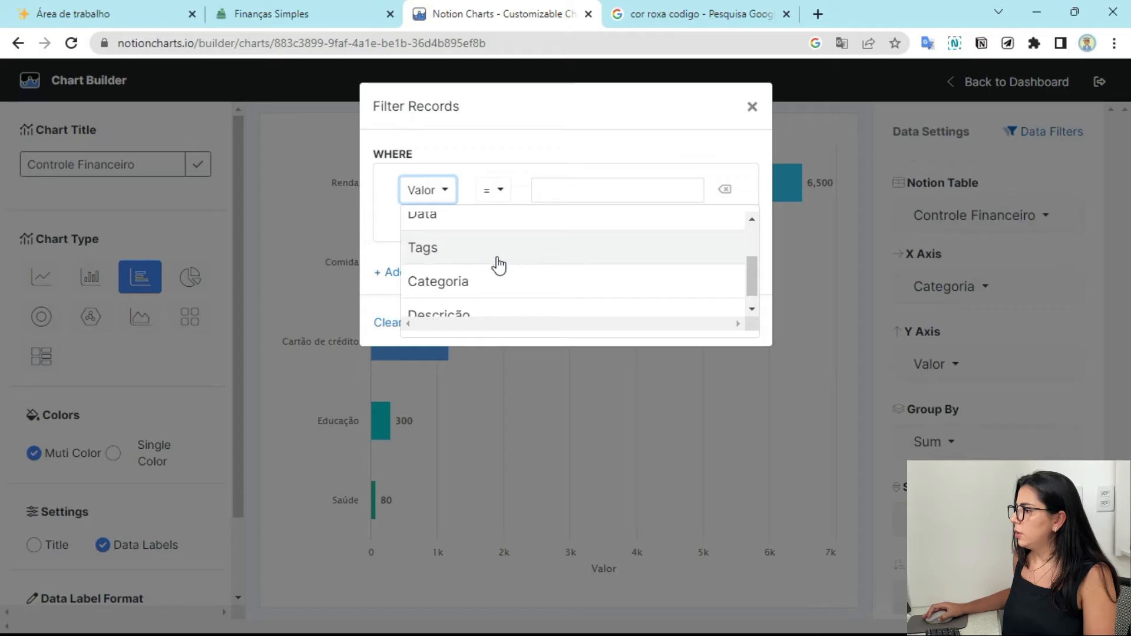
click(469, 249)
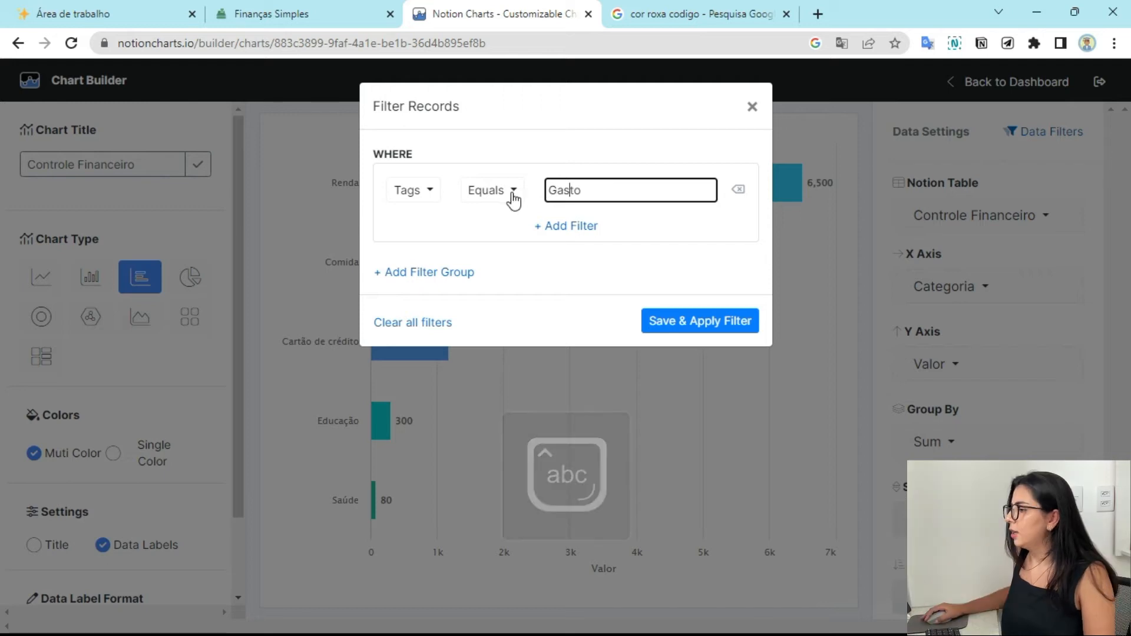
click(512, 192)
click(514, 190)
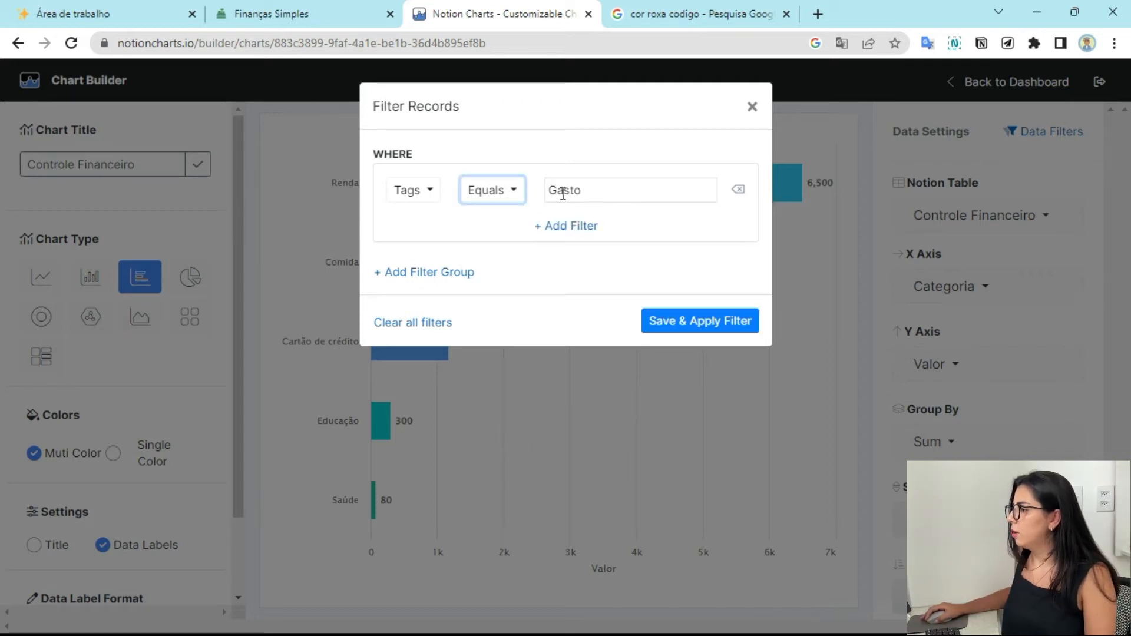
click(731, 324)
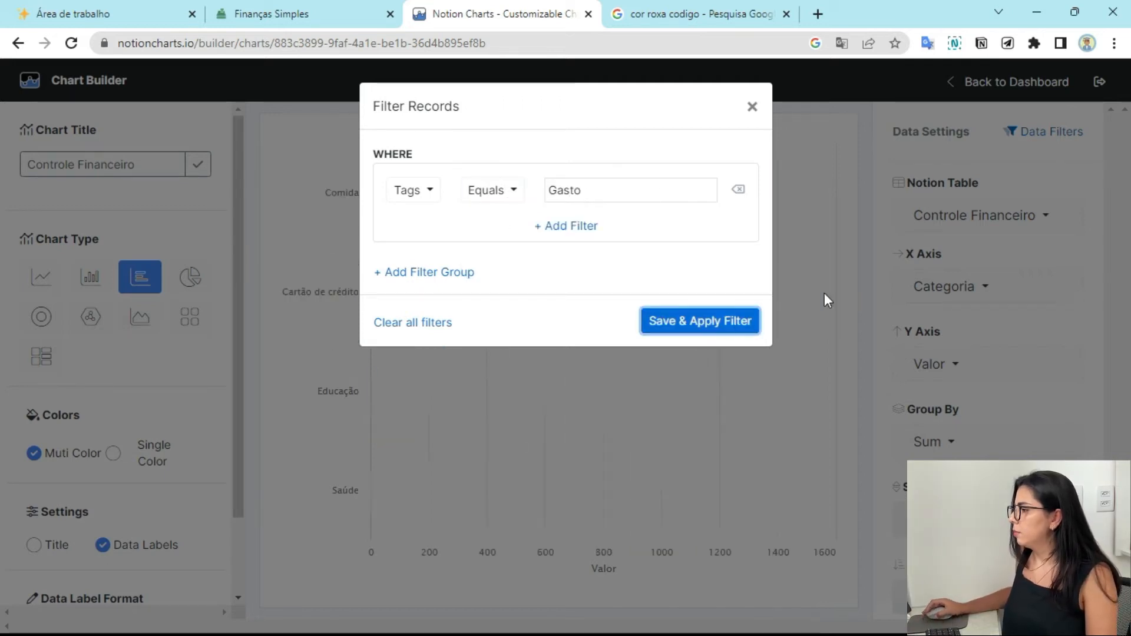
click(752, 107)
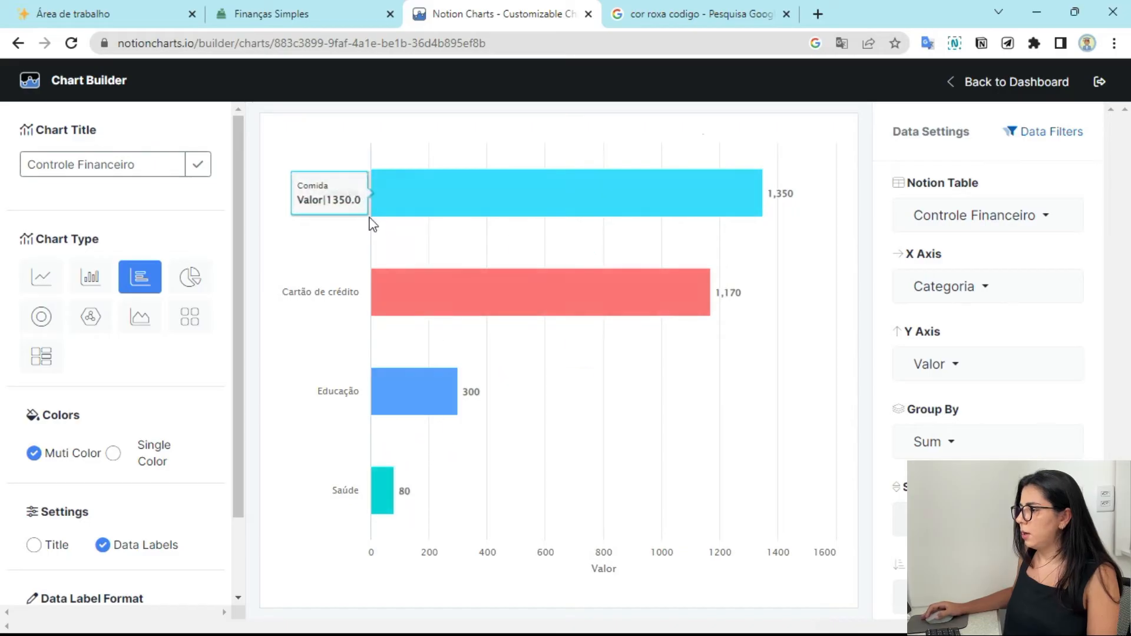
click(346, 14)
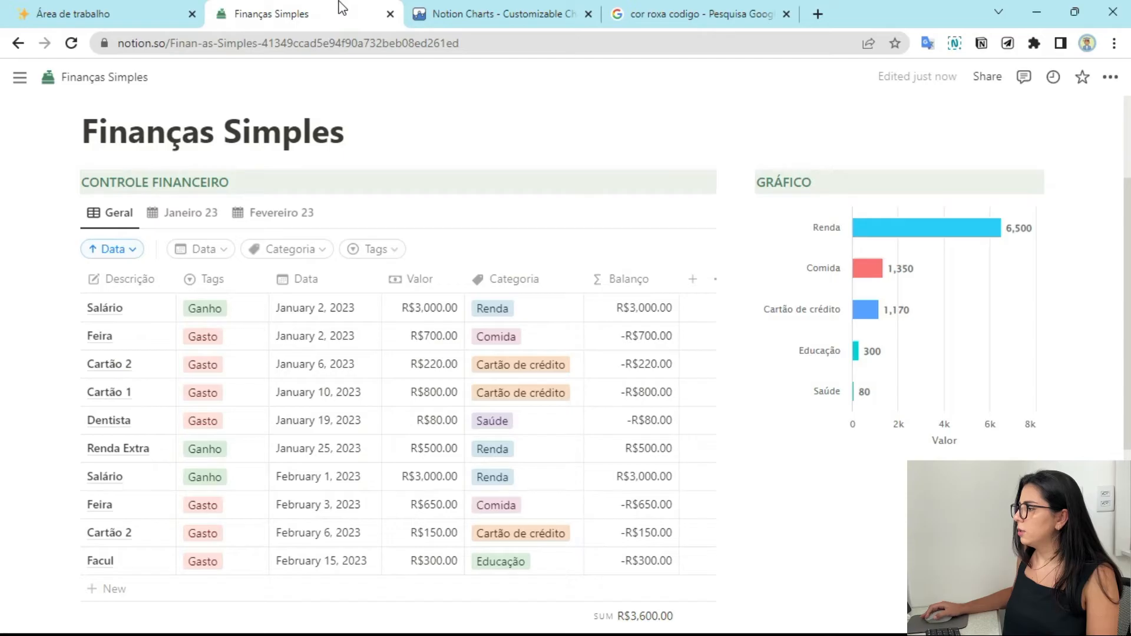
click(799, 228)
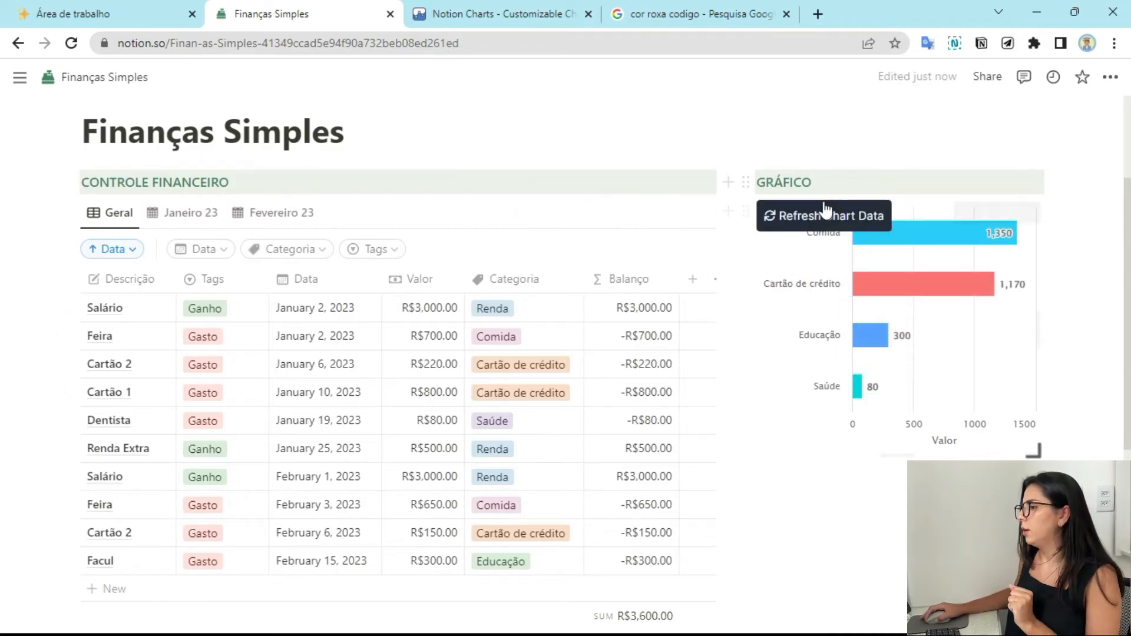
Show the Janeiro 23 view of the Notion table, and add a second filter group on Data to the chart in NotionCharts.
click(187, 211)
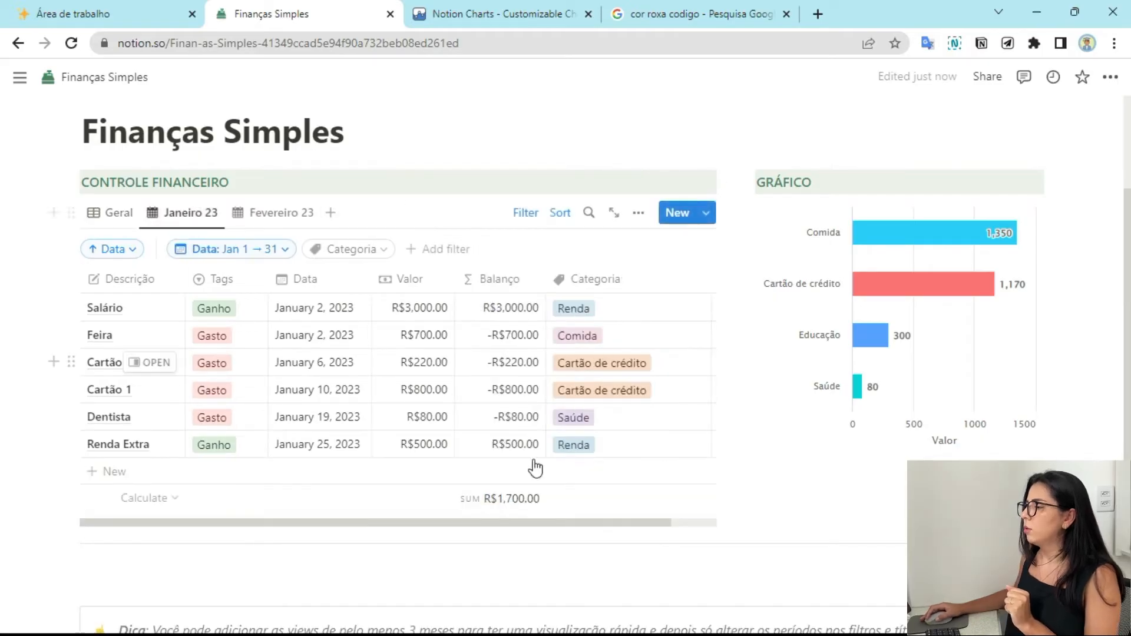
click(495, 14)
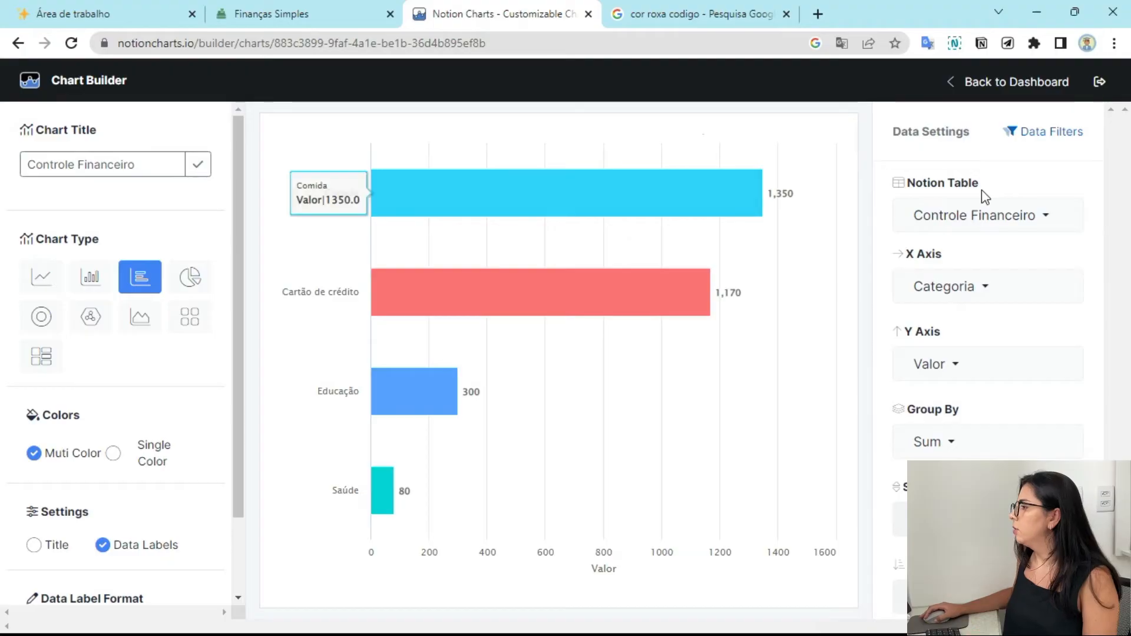
click(1048, 138)
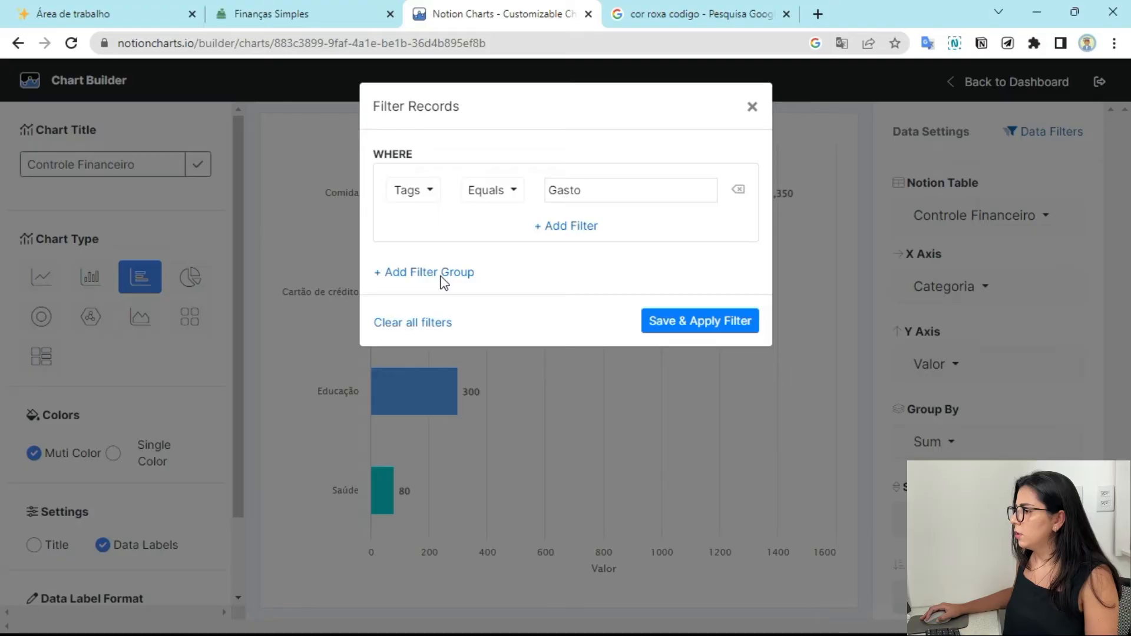
click(441, 273)
click(429, 348)
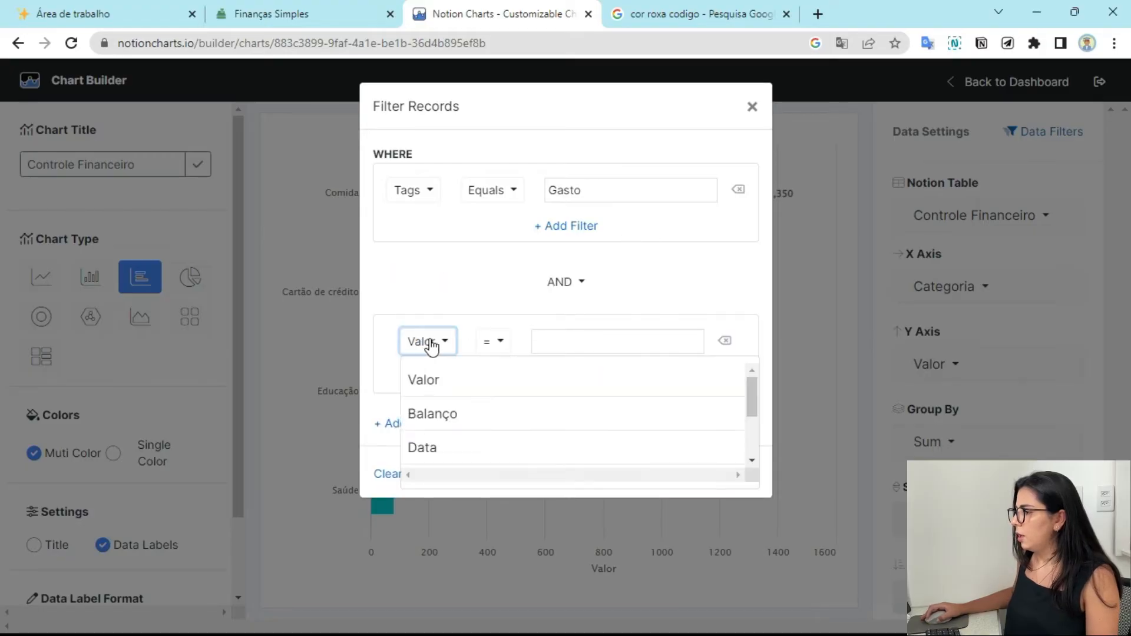
scroll(449, 399, down, 3)
scroll(462, 437, up, 2)
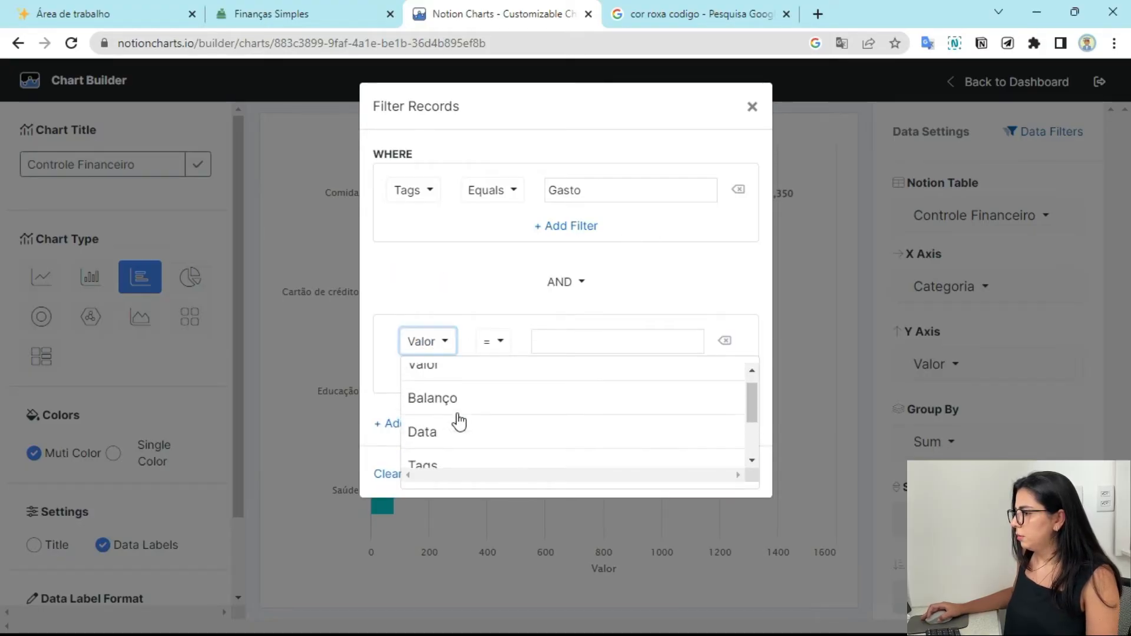
click(449, 435)
Apply the Data condition as Before 01/02/2023 to the chart, and refresh the embedded chart in Notion.
click(519, 344)
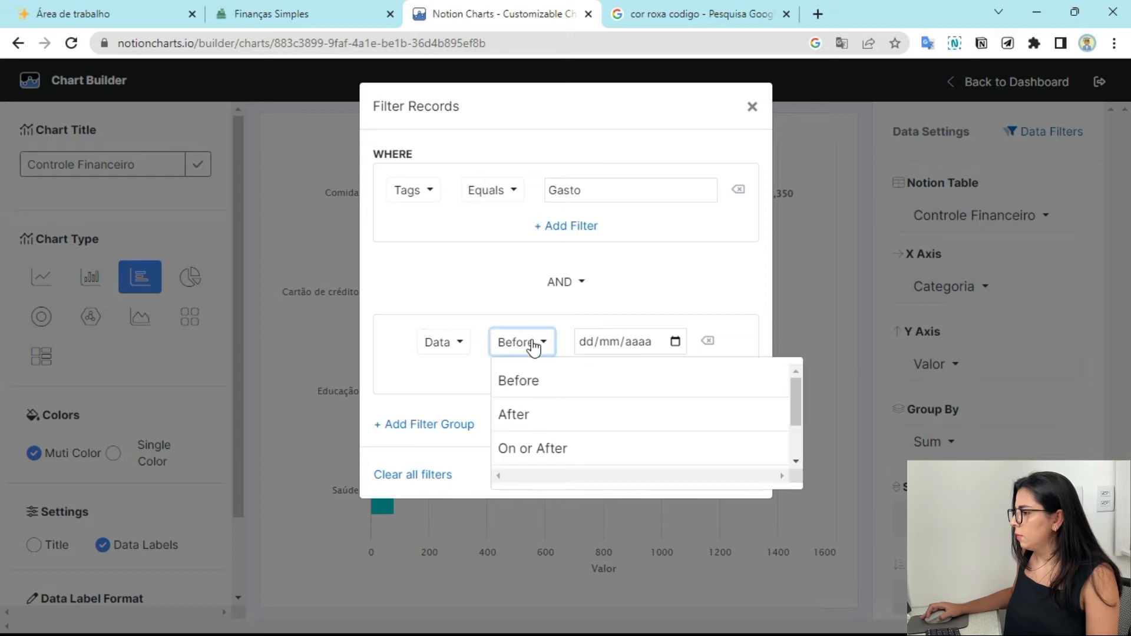
click(568, 393)
click(587, 341)
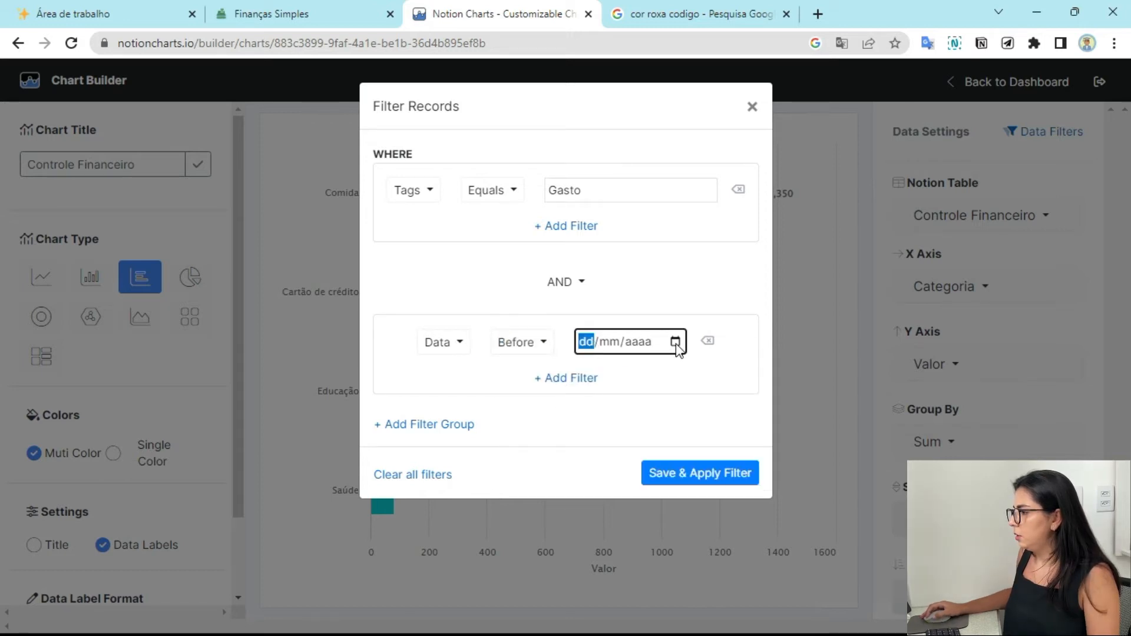
click(676, 343)
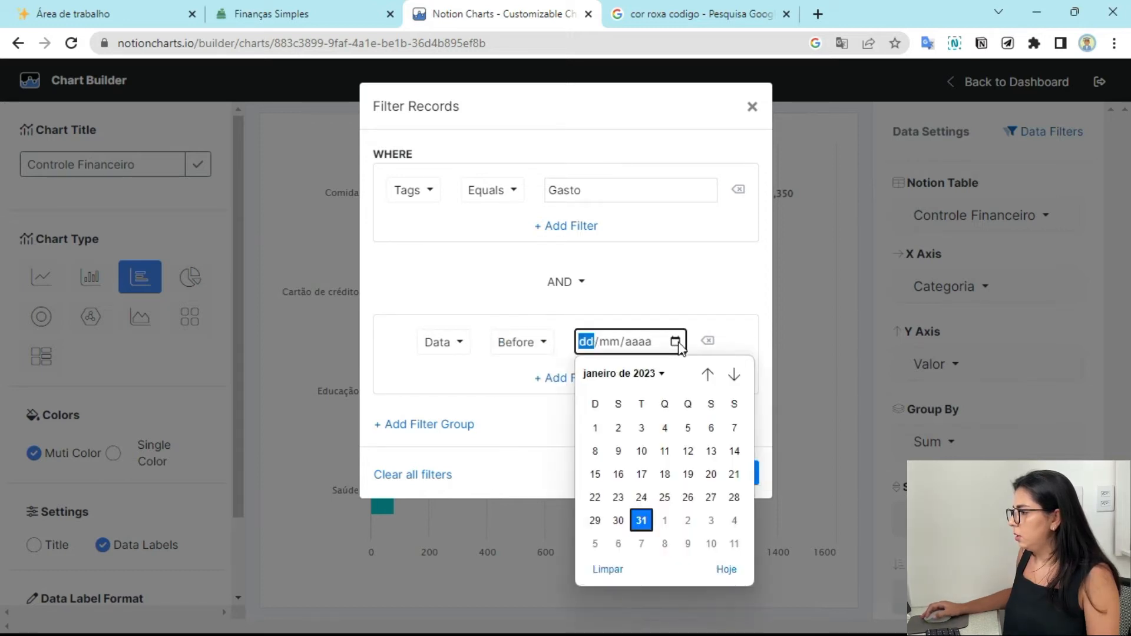
click(665, 520)
click(719, 474)
click(752, 107)
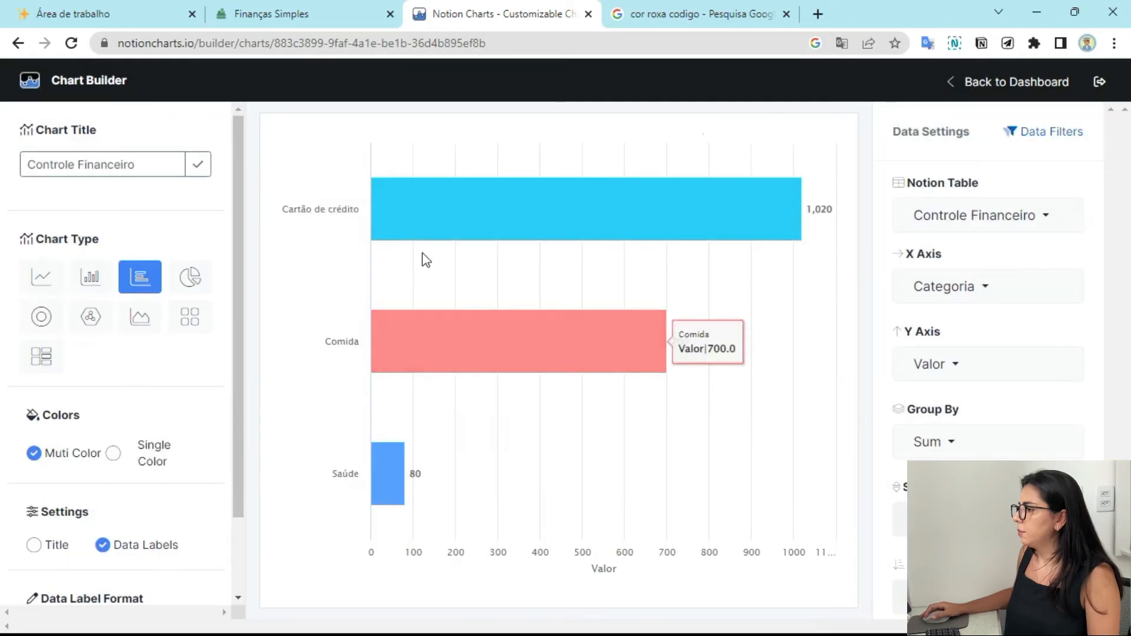
click(265, 14)
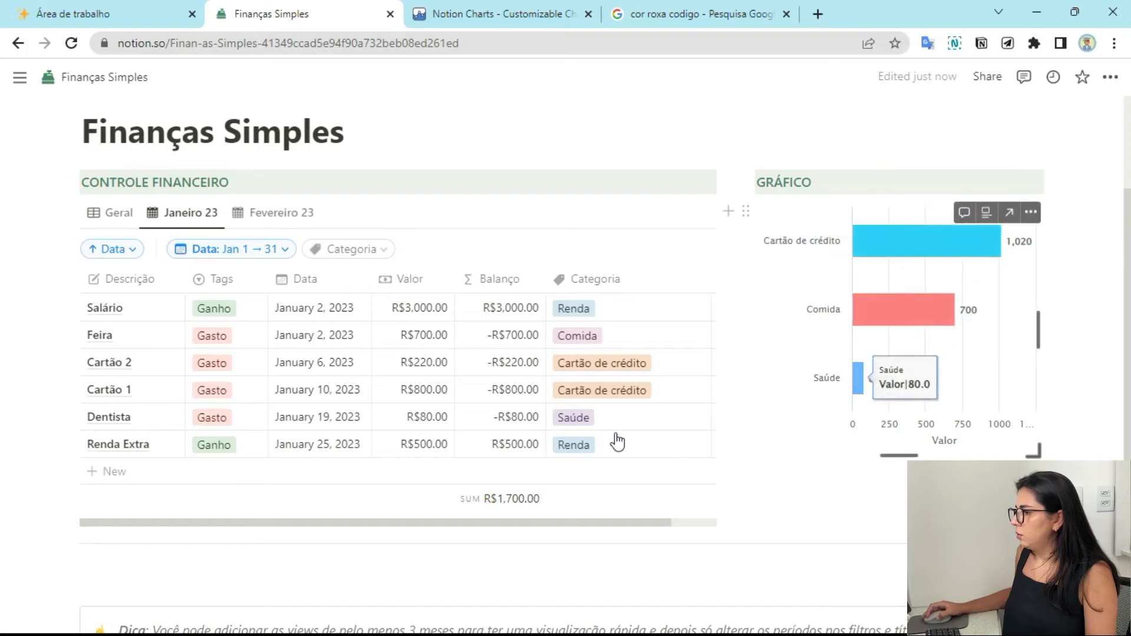
Review the chart's data filters in NotionCharts and compare the embedded chart with the Janeiro 23 table in Notion.
key(ctrl+Tab)
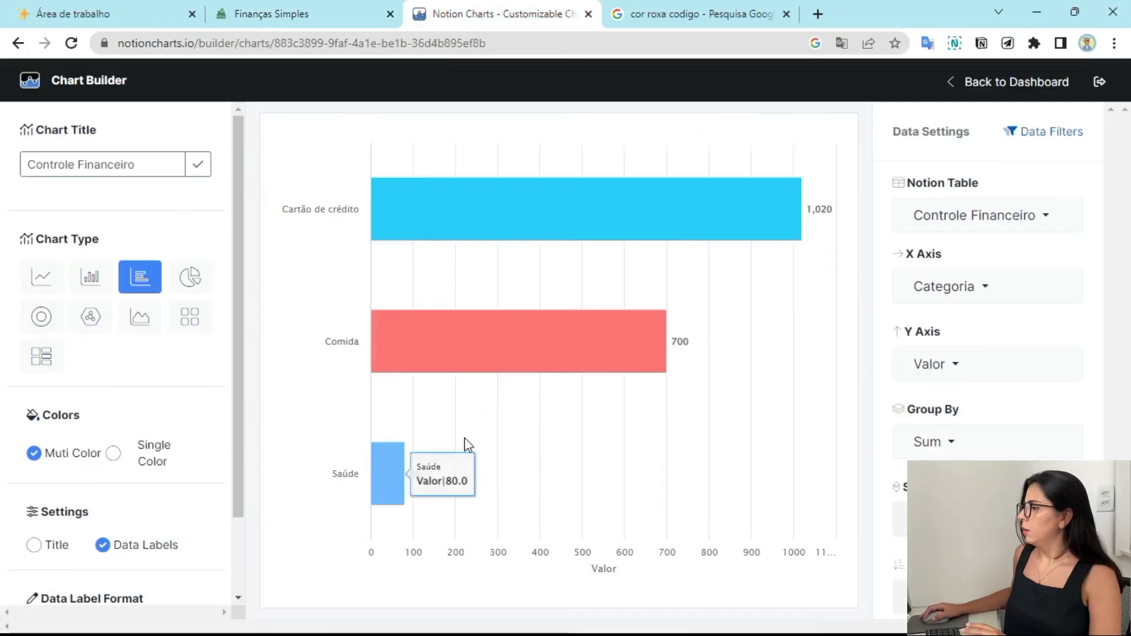
click(1046, 131)
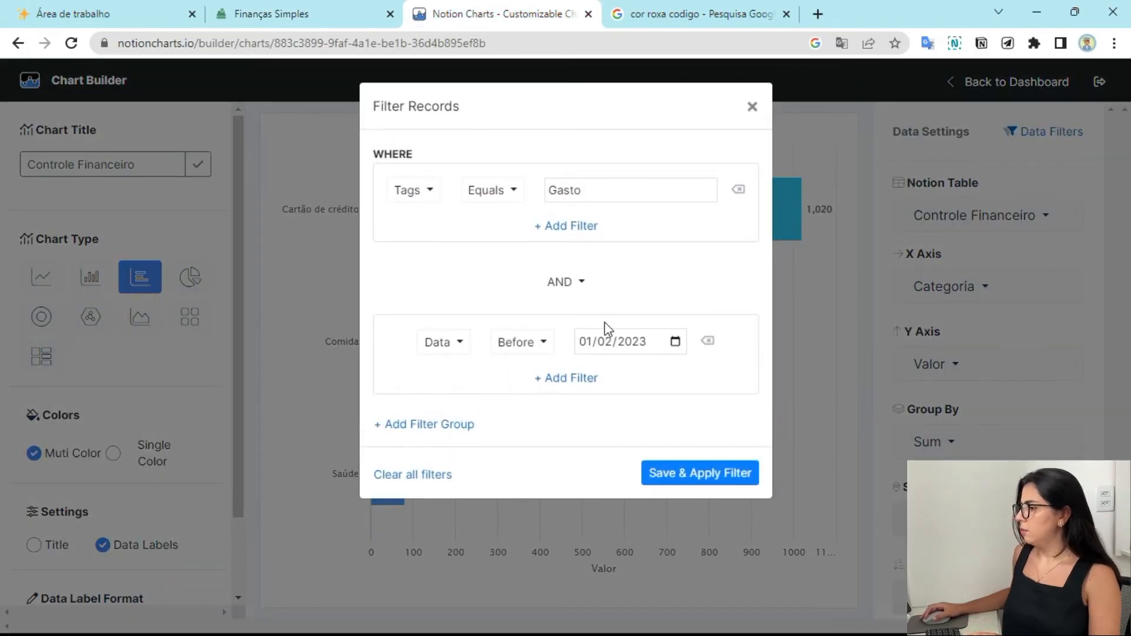
click(752, 106)
click(377, 12)
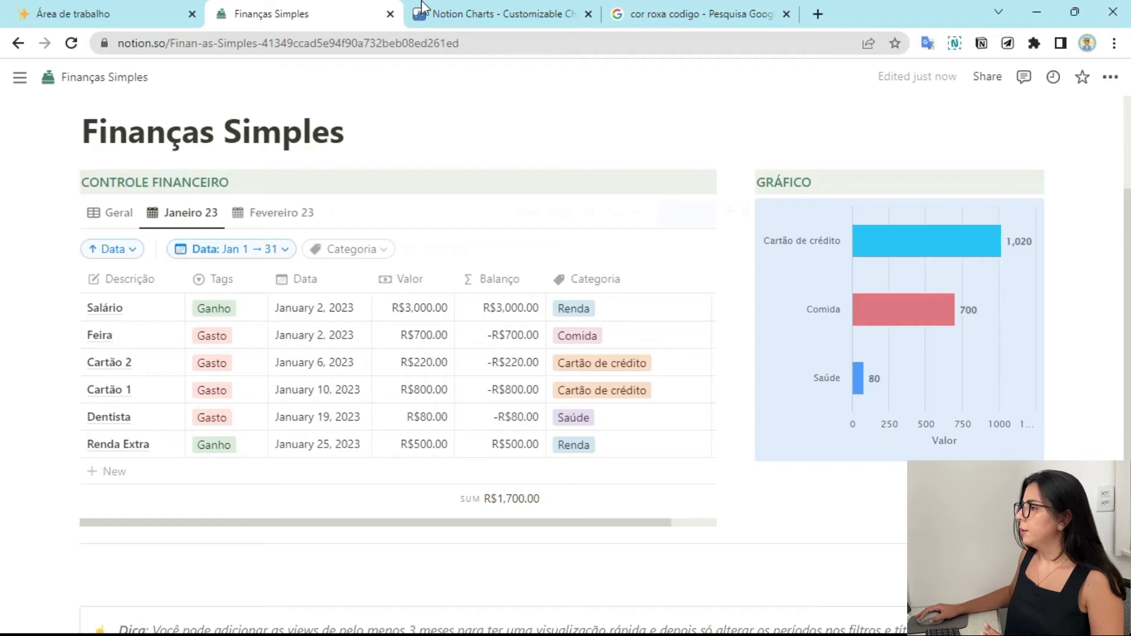
click(500, 14)
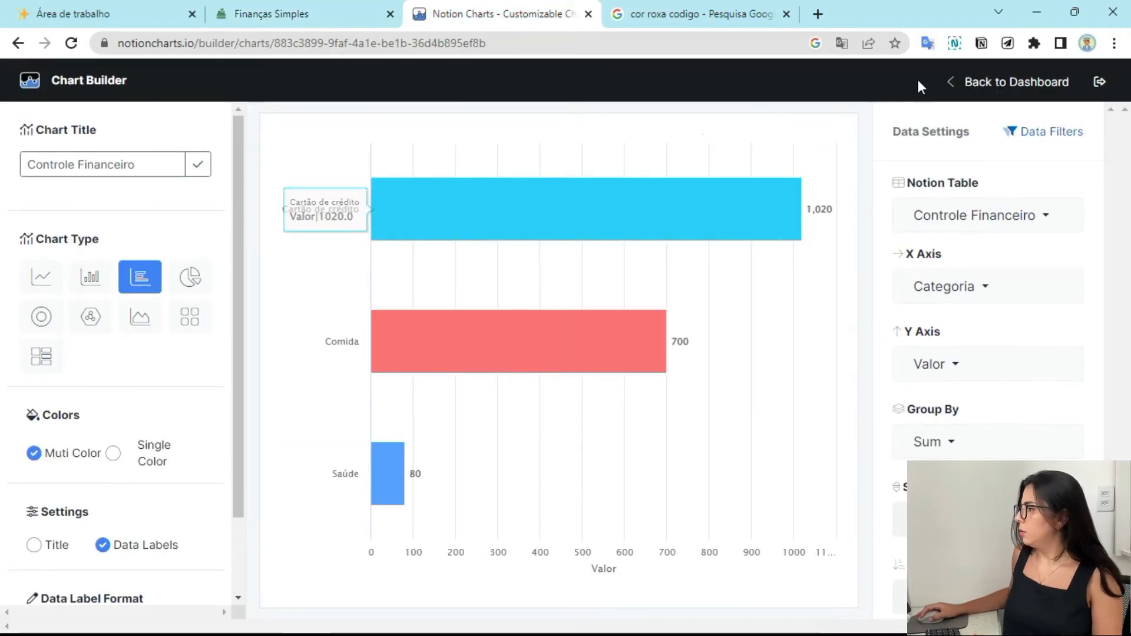
Return to the NotionCharts dashboard, try to create another chart, and examine the Stripe checkout page.
click(956, 85)
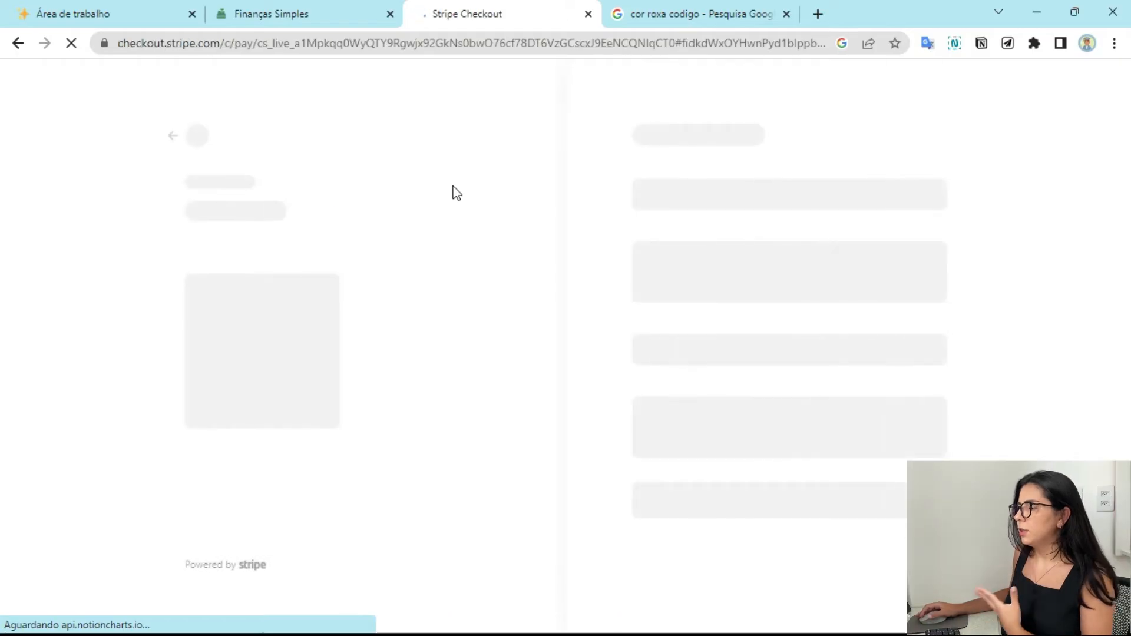
drag(239, 189, 338, 204)
click(351, 200)
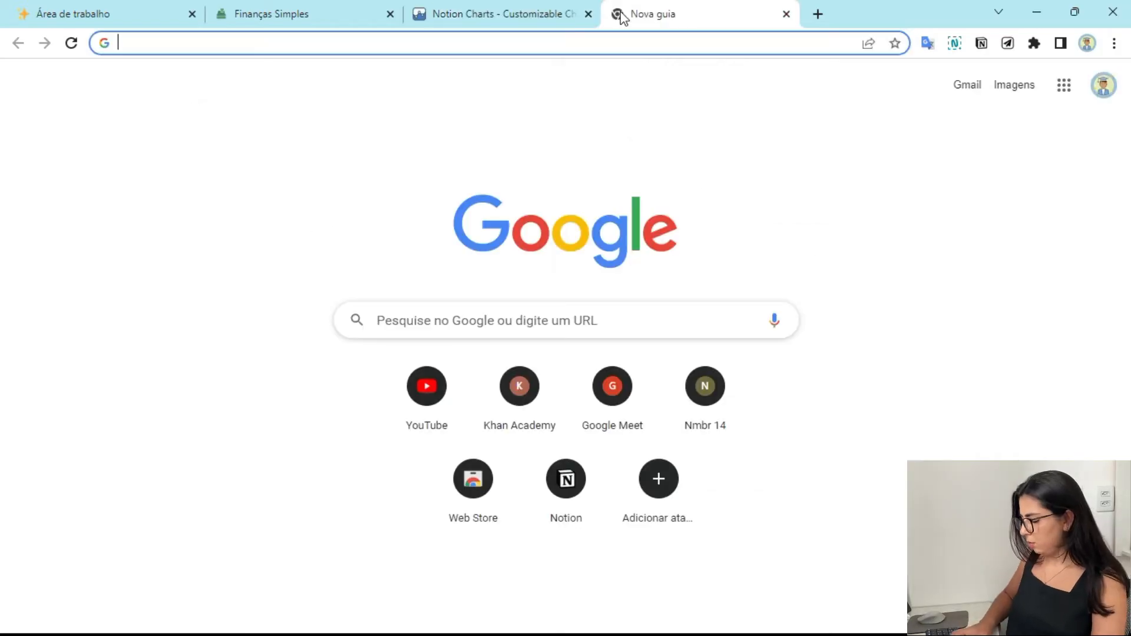
Open the Notion2Charts website through a web search for notion2charts, and sign in with Google.
text(notion2charts)
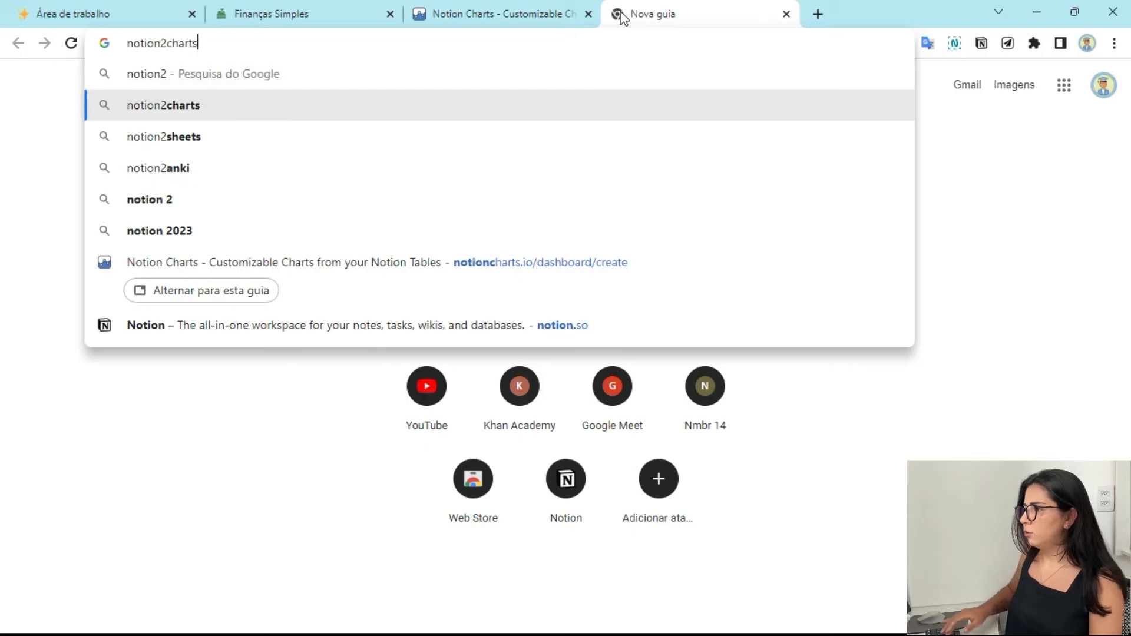
click(647, 105)
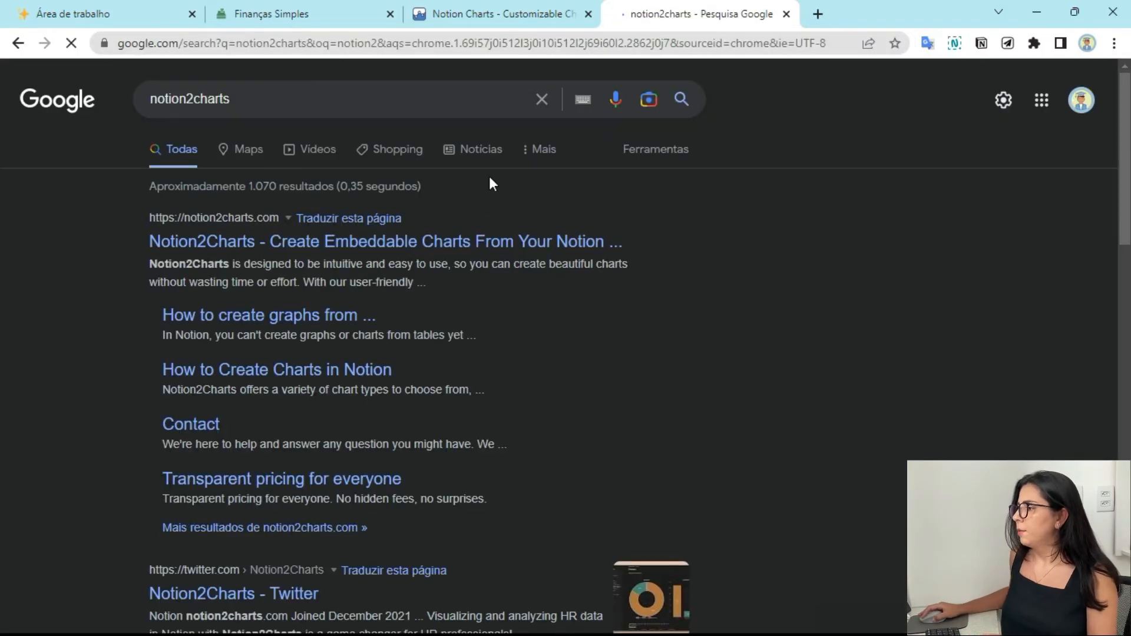
click(496, 244)
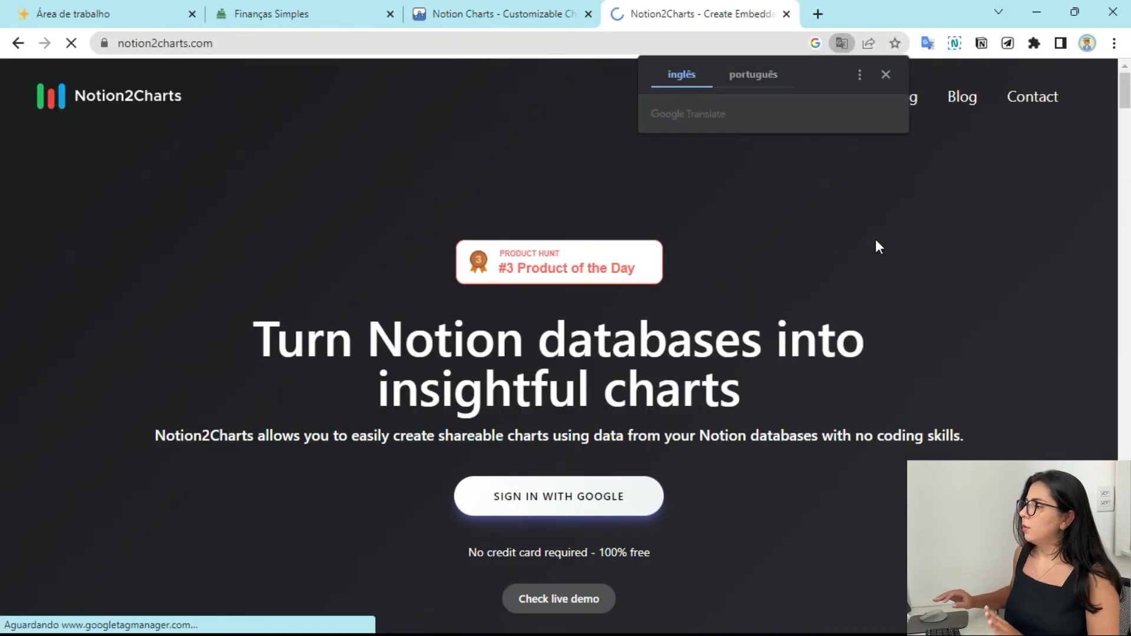
click(885, 74)
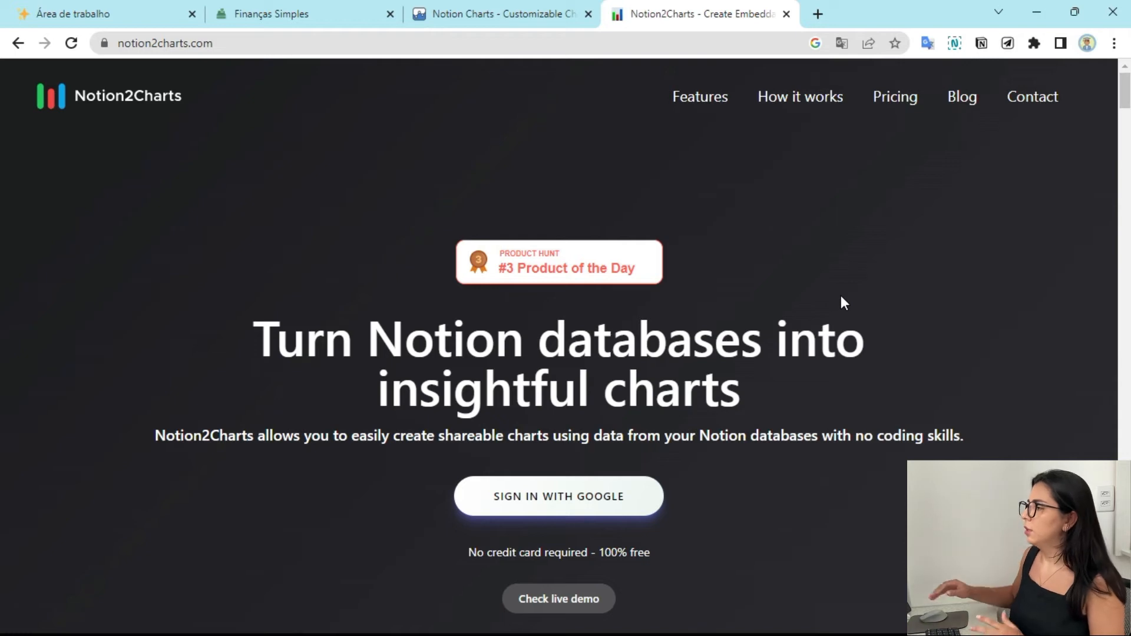
click(610, 498)
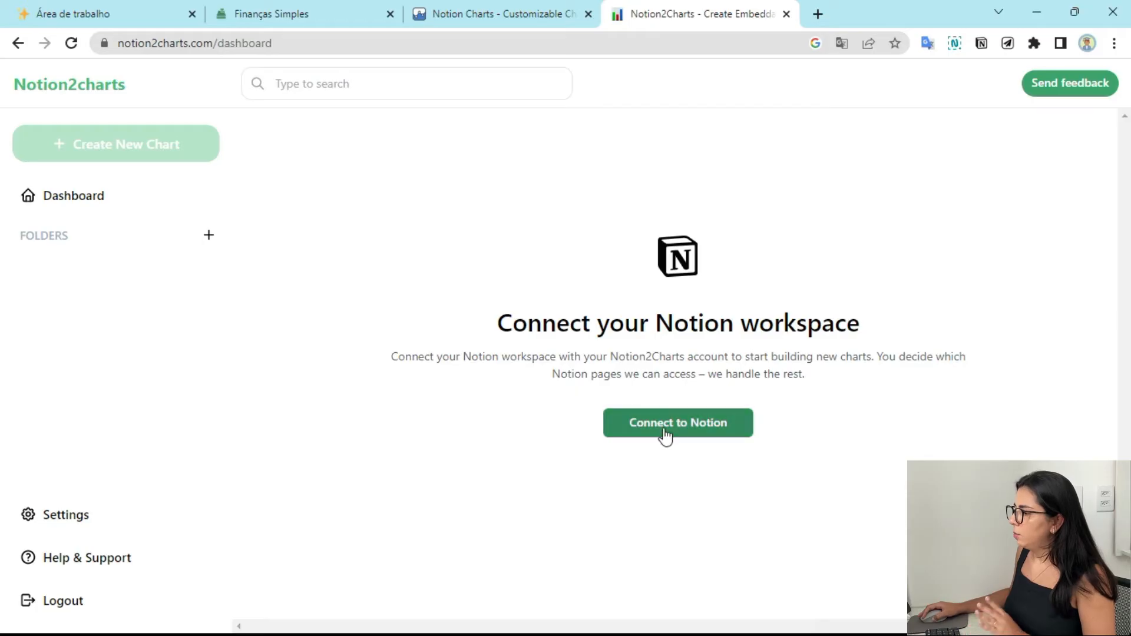
Connect Notion2Charts to the Notion workspace and allow it access to the Finanças Simples page only.
click(665, 436)
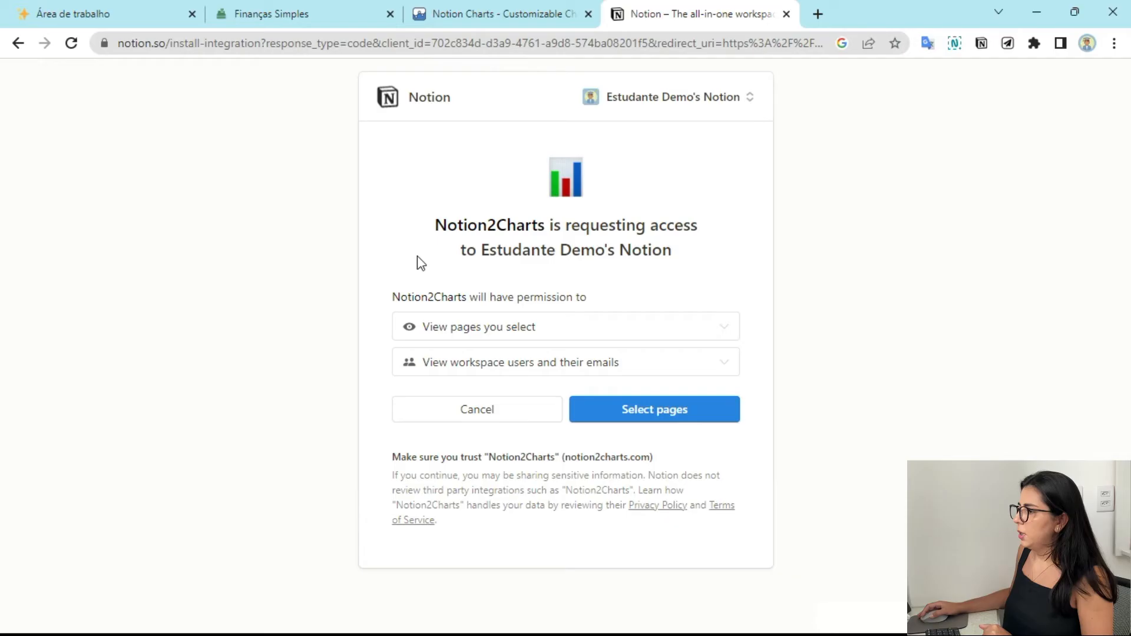
click(654, 408)
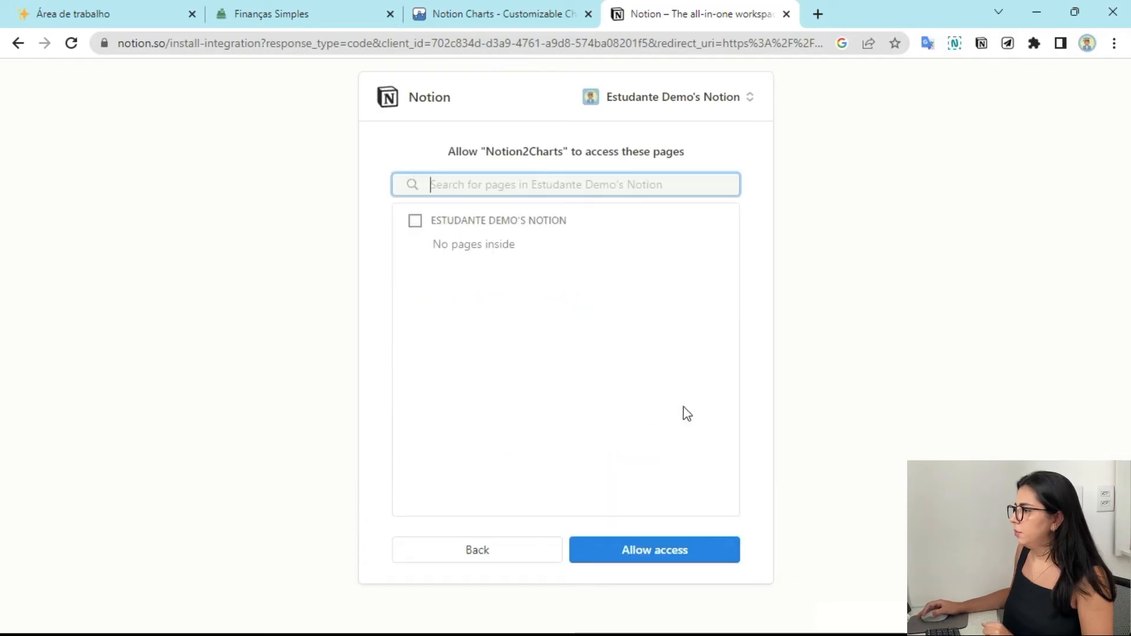
click(436, 252)
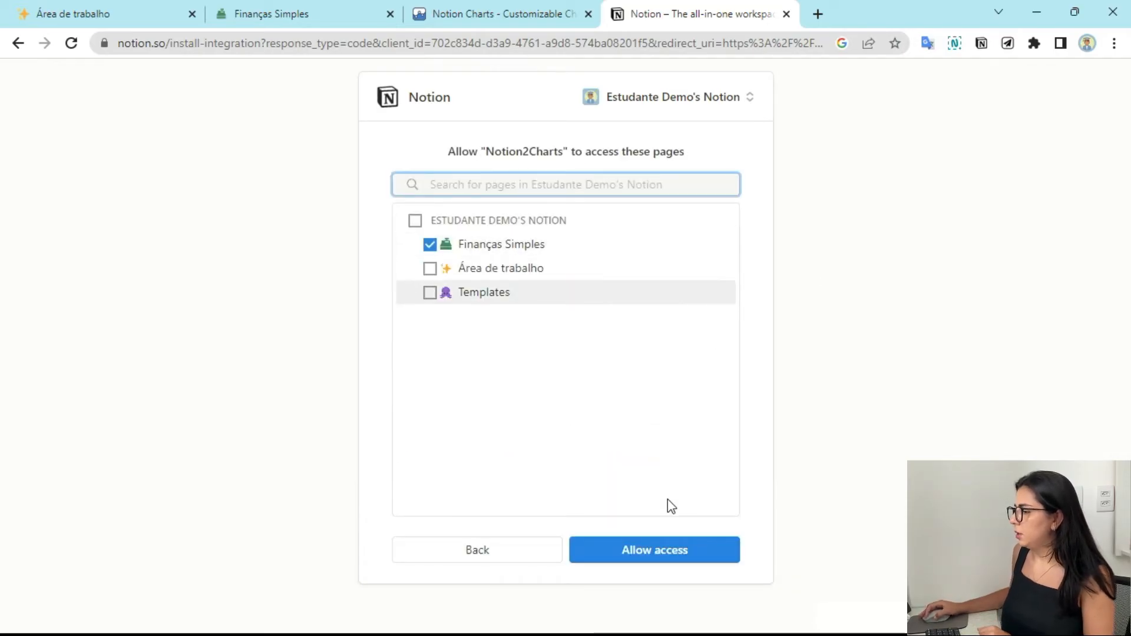
click(667, 552)
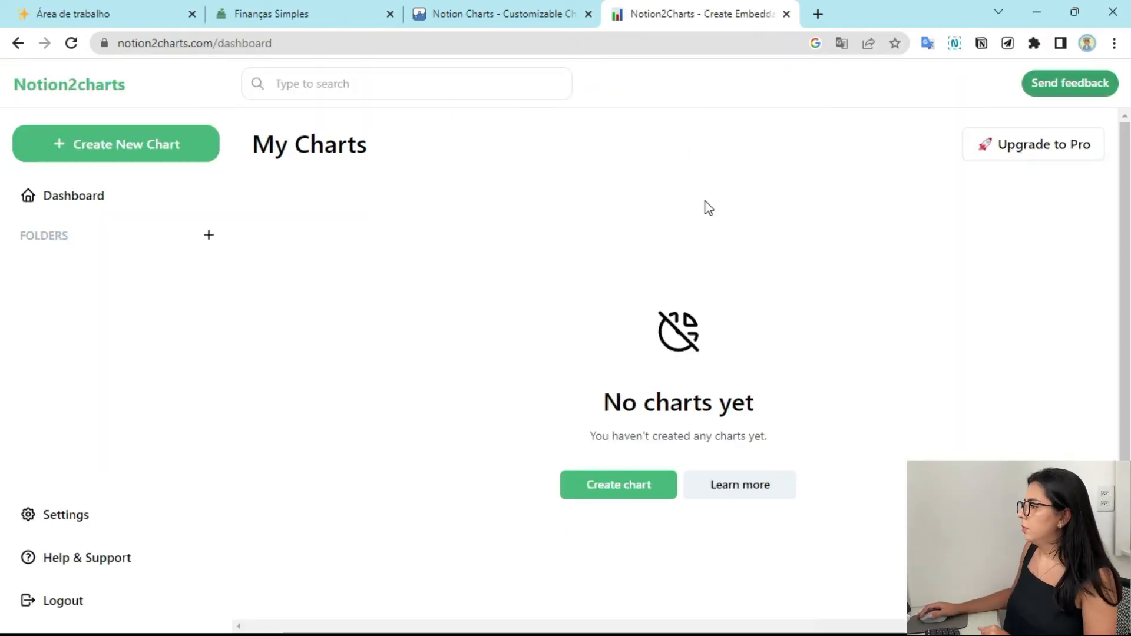
Start a new horizontal bar chart in Notion2Charts with Controle Financeiro as its database.
click(598, 494)
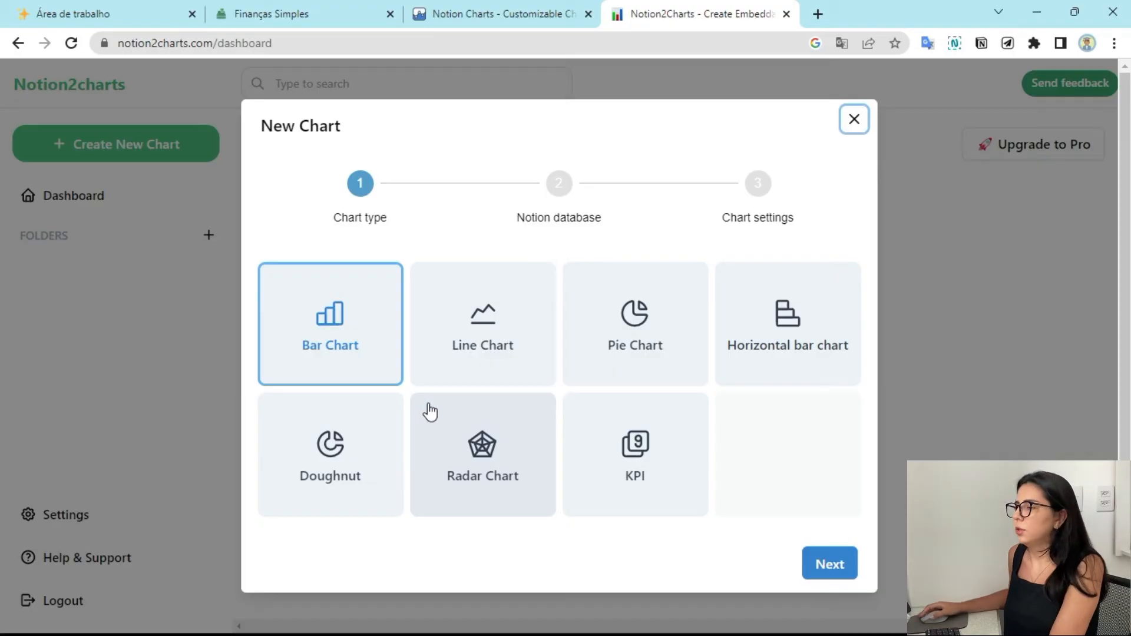
click(779, 316)
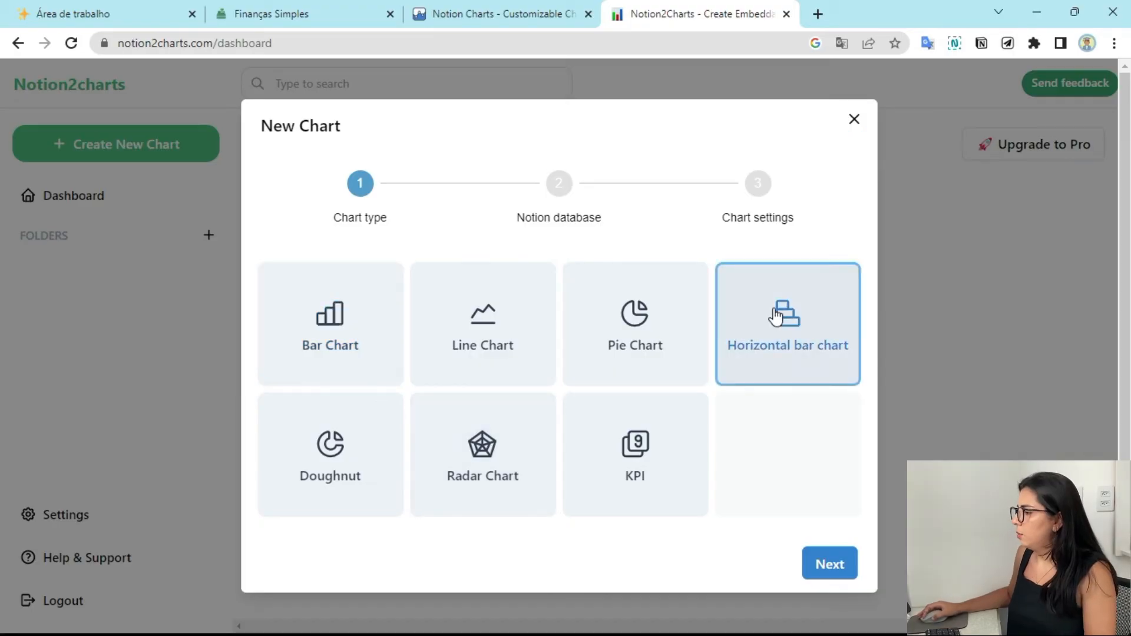
click(834, 572)
click(689, 386)
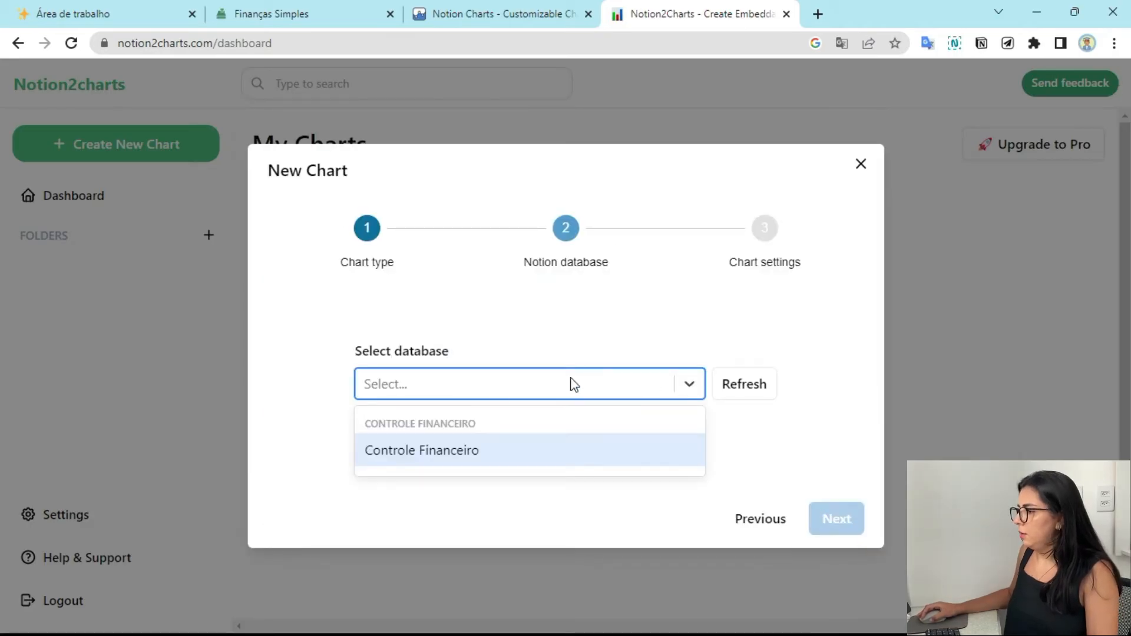
click(482, 455)
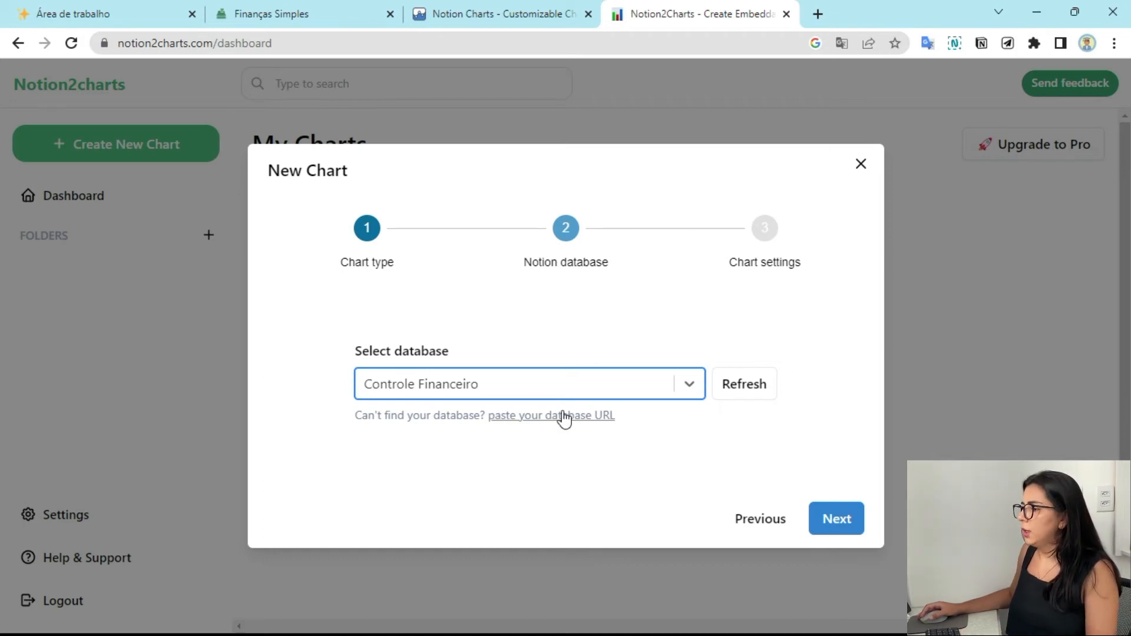
Look in Notion at the Controle Financeiro database's actions for copying its link, and return to Notion2Charts.
click(290, 13)
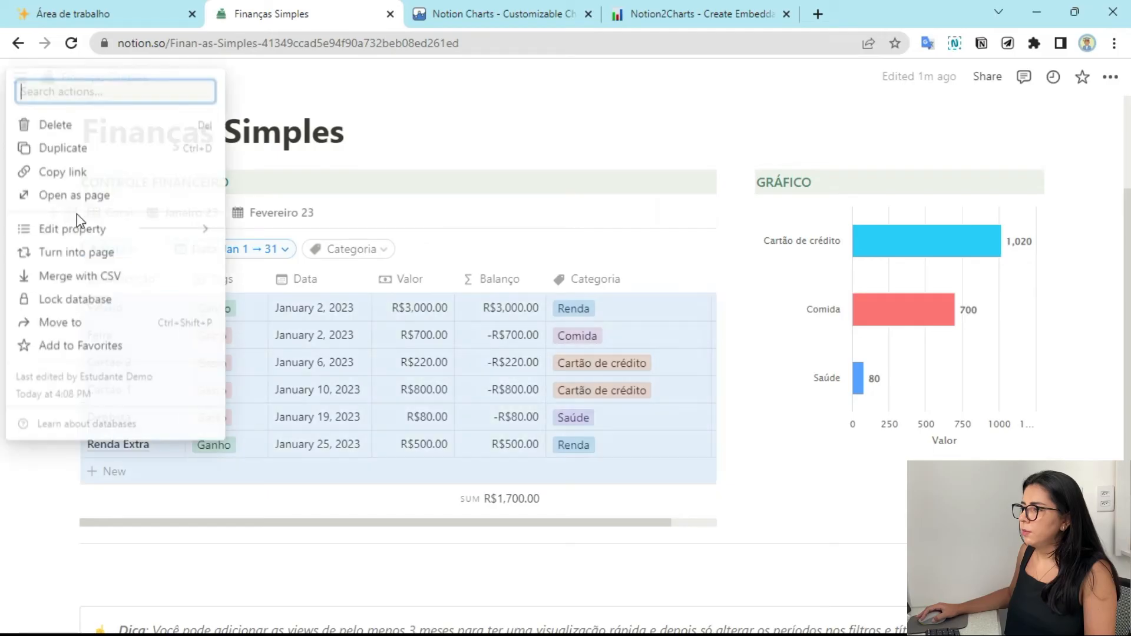
click(71, 213)
click(667, 8)
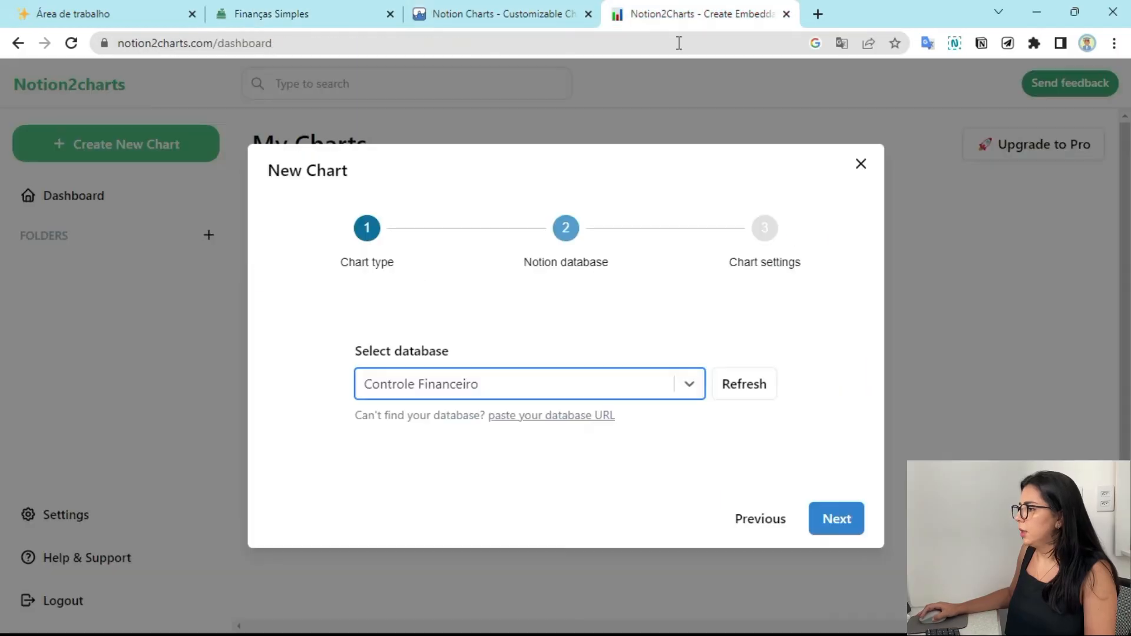
Set the chart's X axis to Categoria and its Y axis to Valor, and create the chart.
click(854, 520)
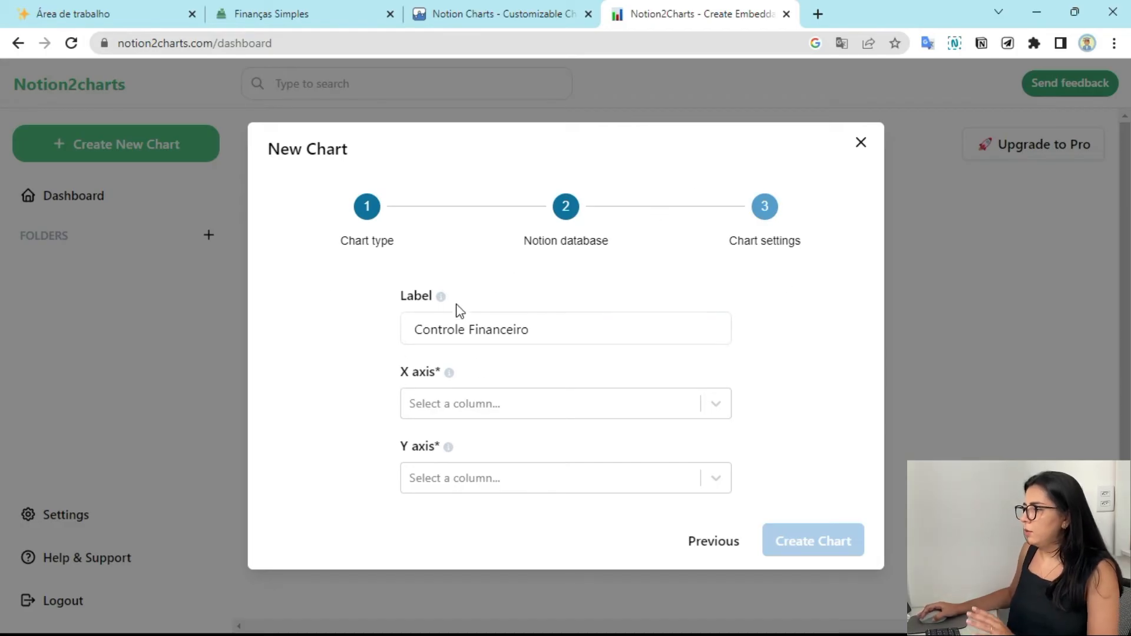
click(580, 408)
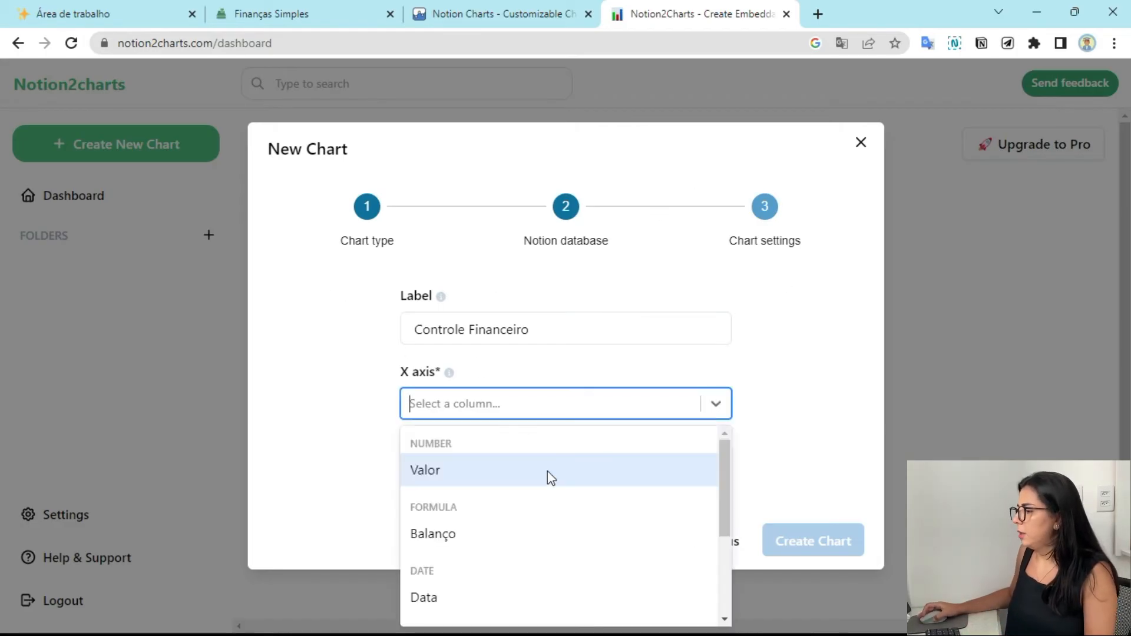
scroll(554, 478, down, 3)
click(442, 536)
click(684, 404)
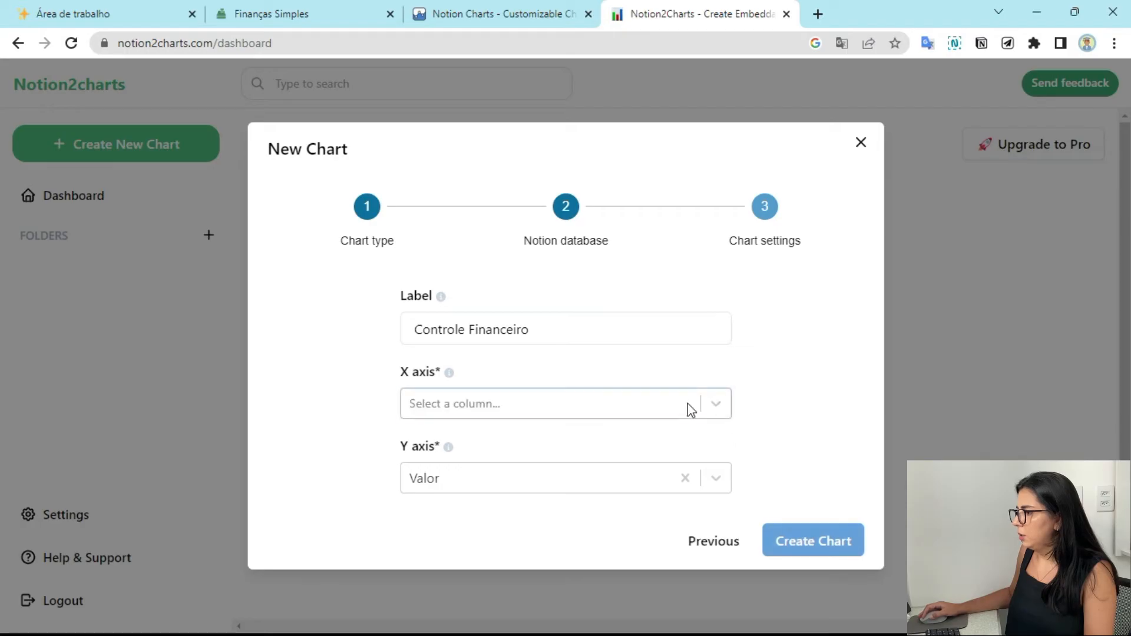
click(694, 409)
scroll(533, 560, down, 1)
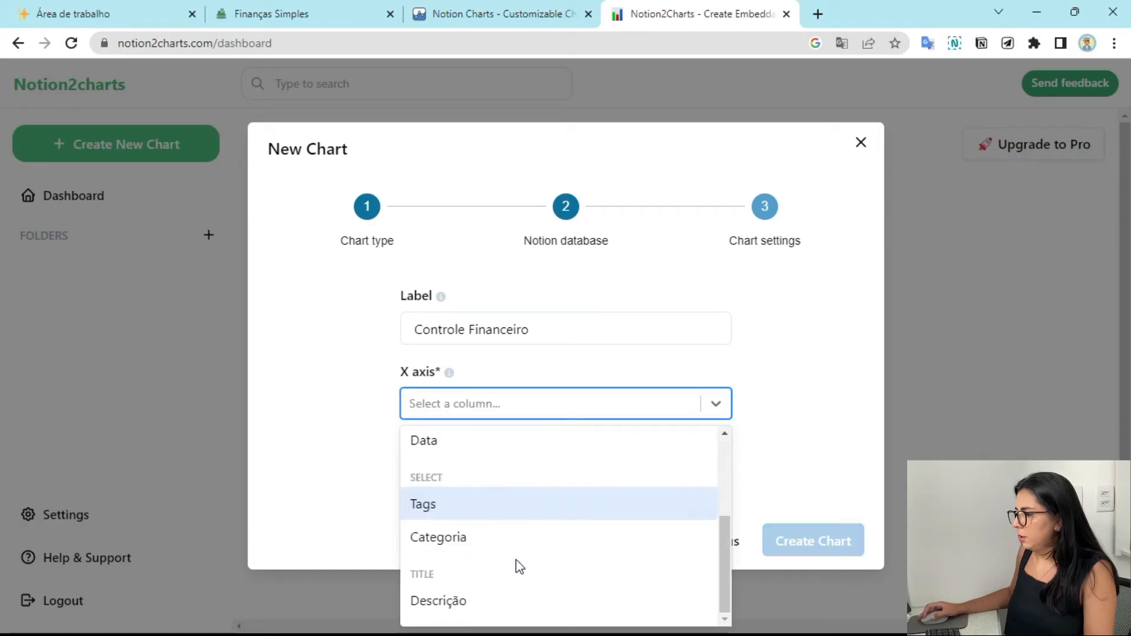
click(443, 536)
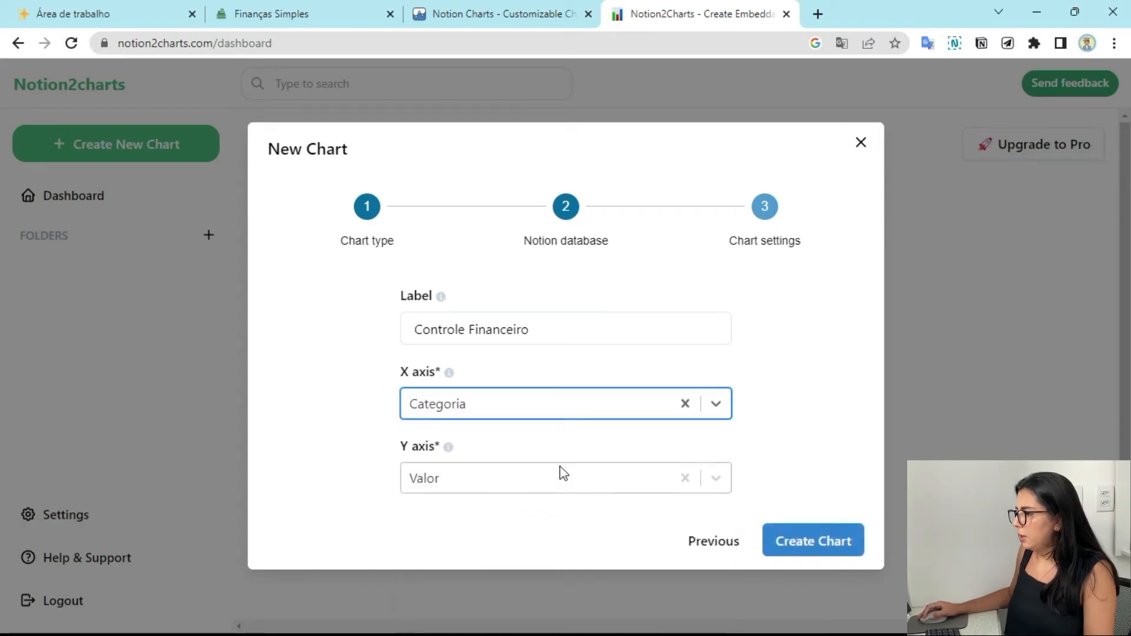
click(717, 479)
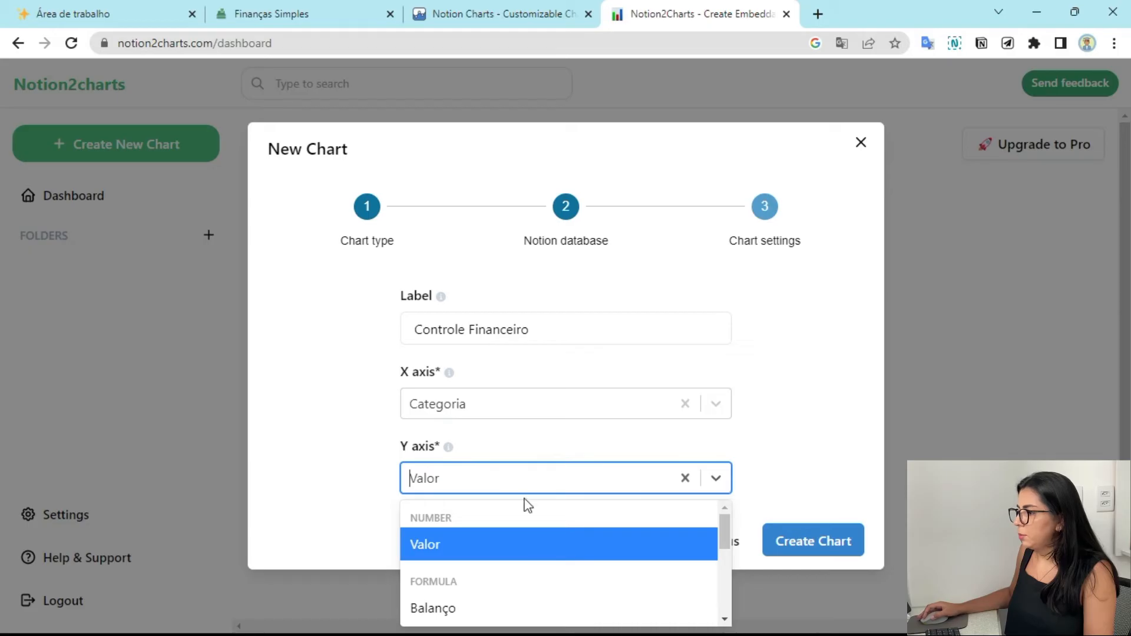
click(768, 479)
click(827, 539)
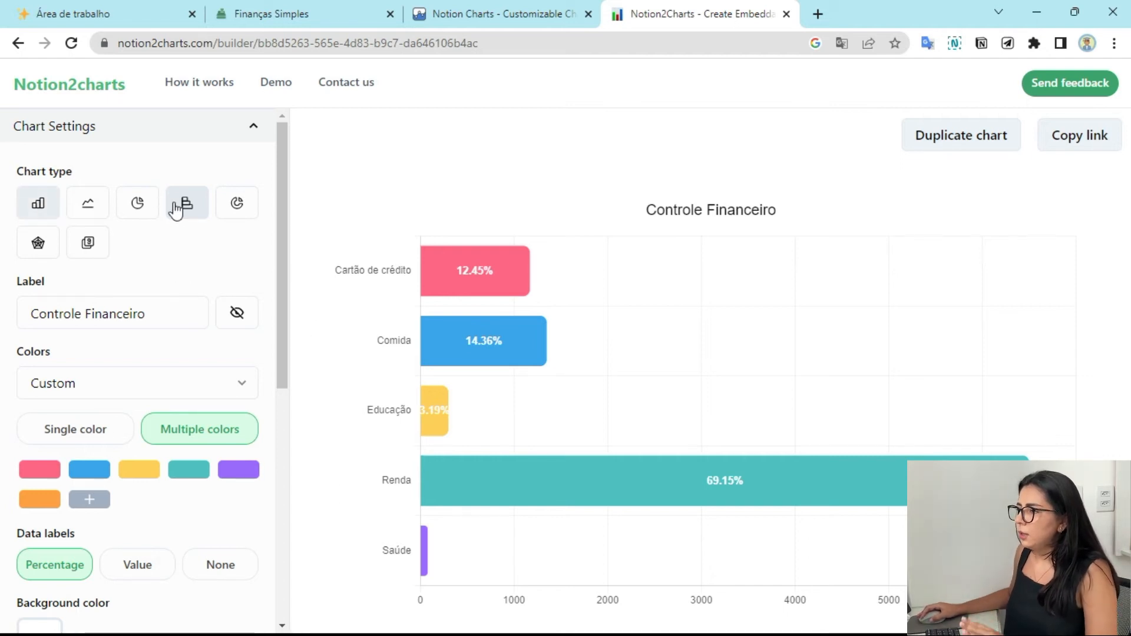
Try the other available chart types on the Controle Financeiro chart, and return to the horizontal bar type.
click(38, 205)
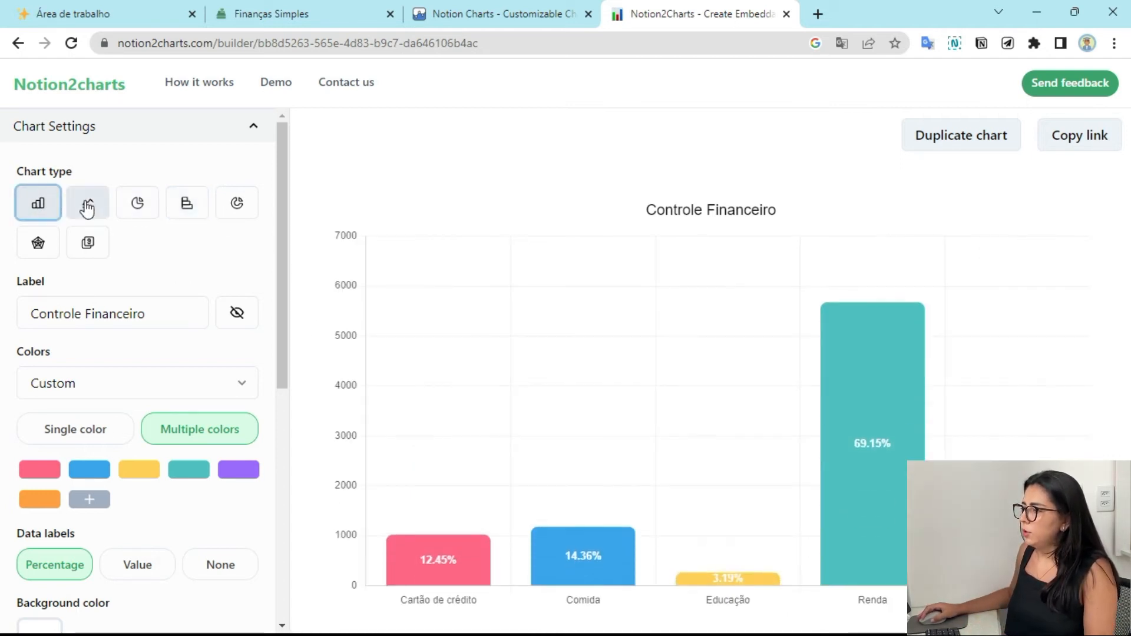
click(88, 207)
click(139, 212)
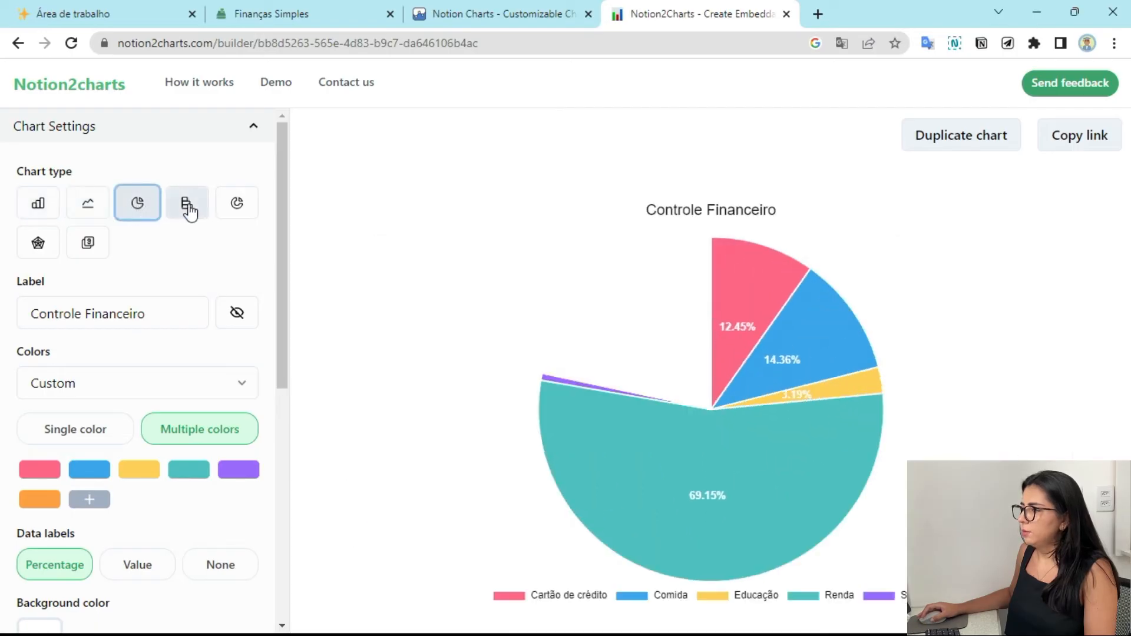
click(188, 211)
click(238, 208)
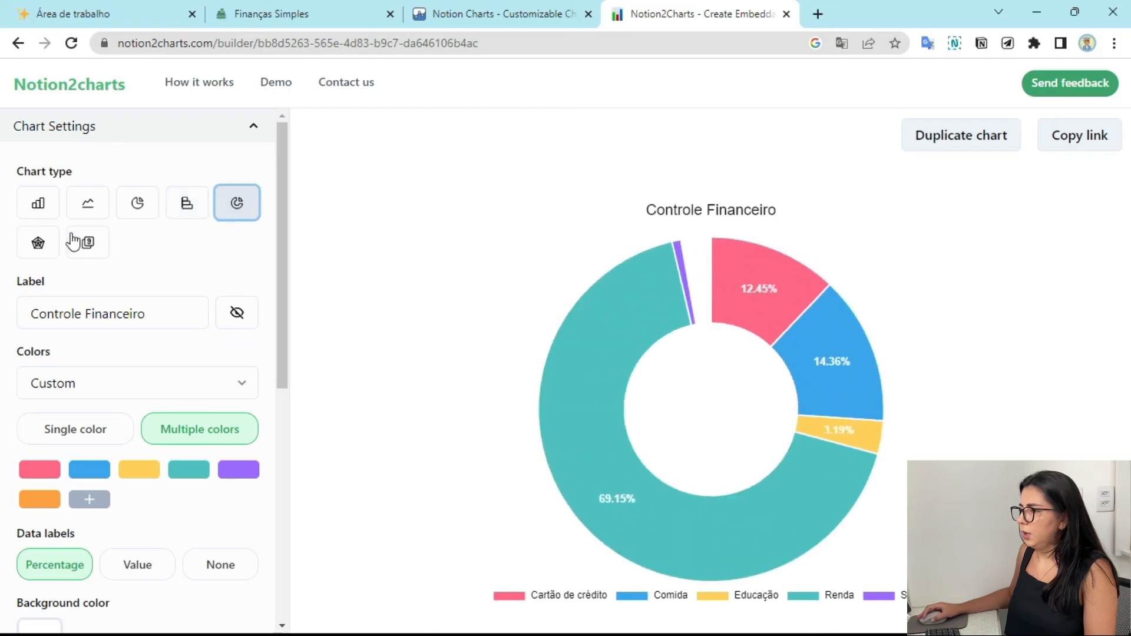
click(37, 243)
click(88, 244)
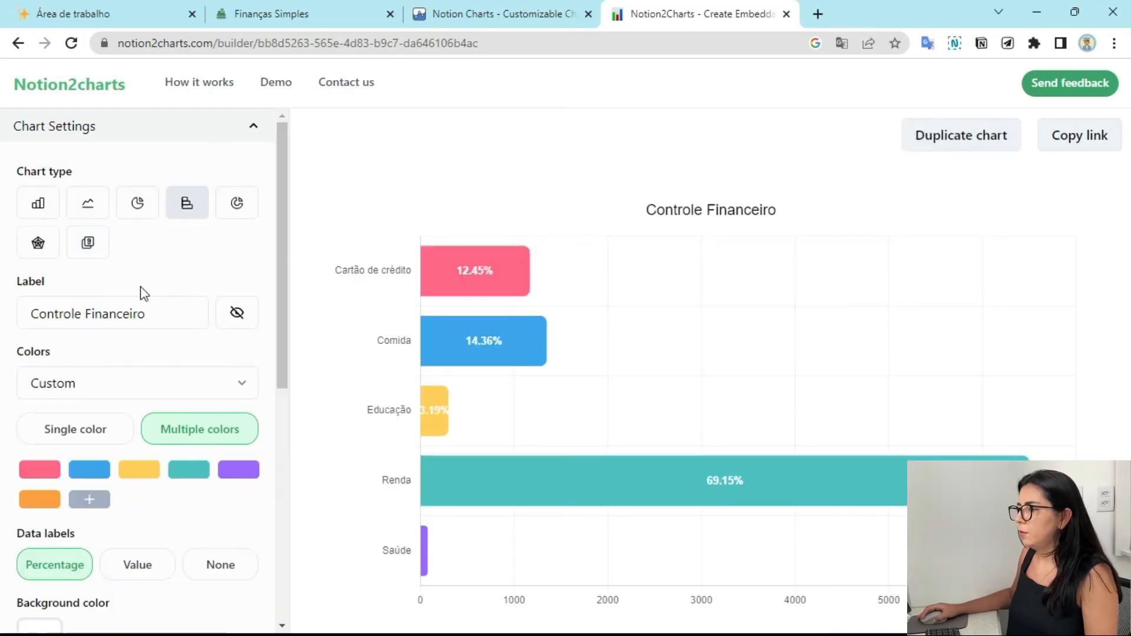
Hide the chart's label and try a single bar colour before restoring multiple colours.
click(239, 320)
scroll(230, 283, down, 3)
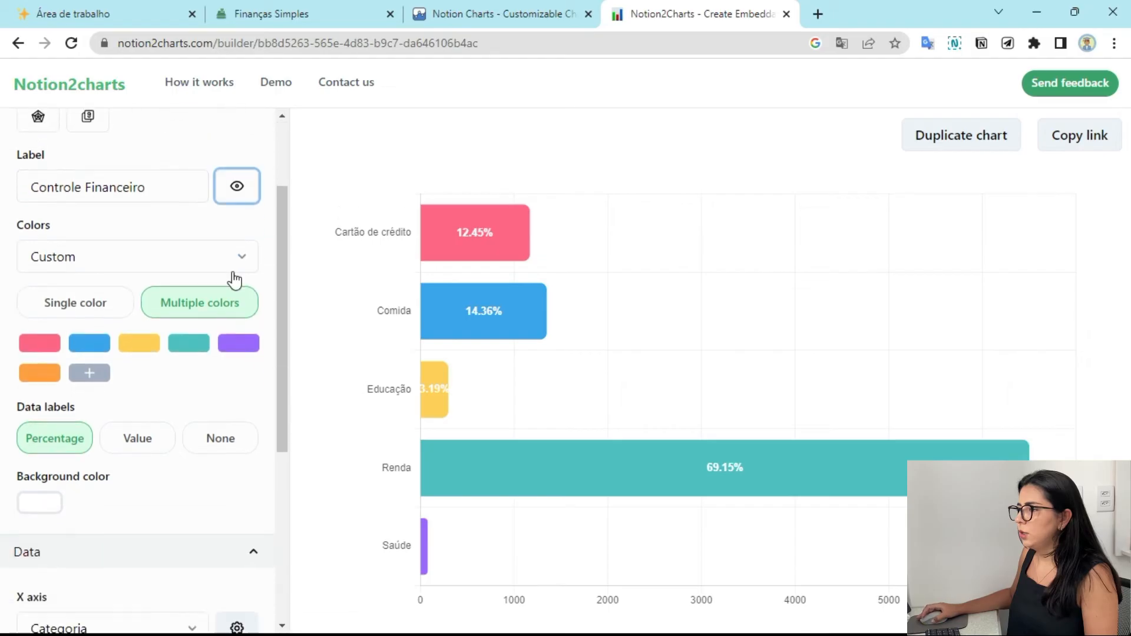
click(82, 265)
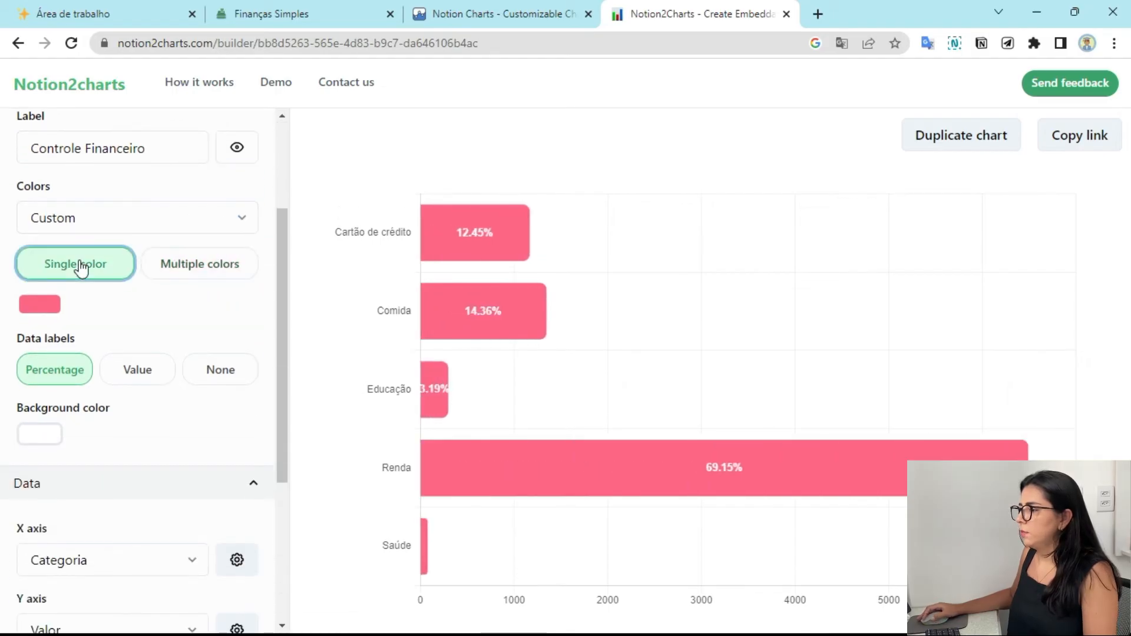
click(200, 266)
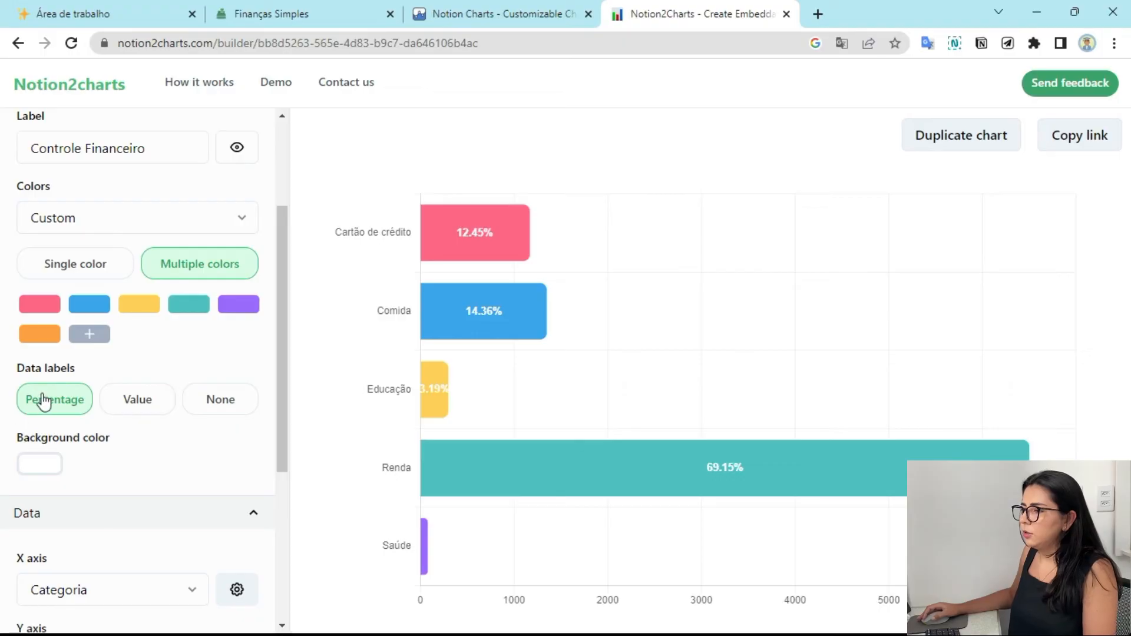
Compare the data label options, set the labels to Value, and look at the background colour choices.
click(152, 403)
click(235, 401)
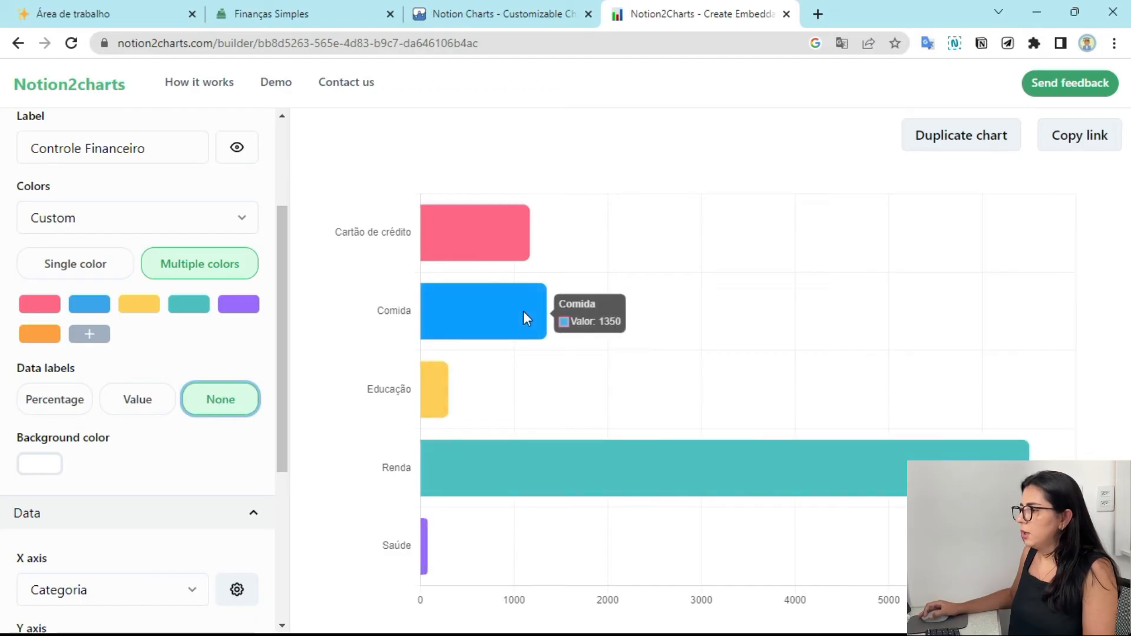
click(144, 410)
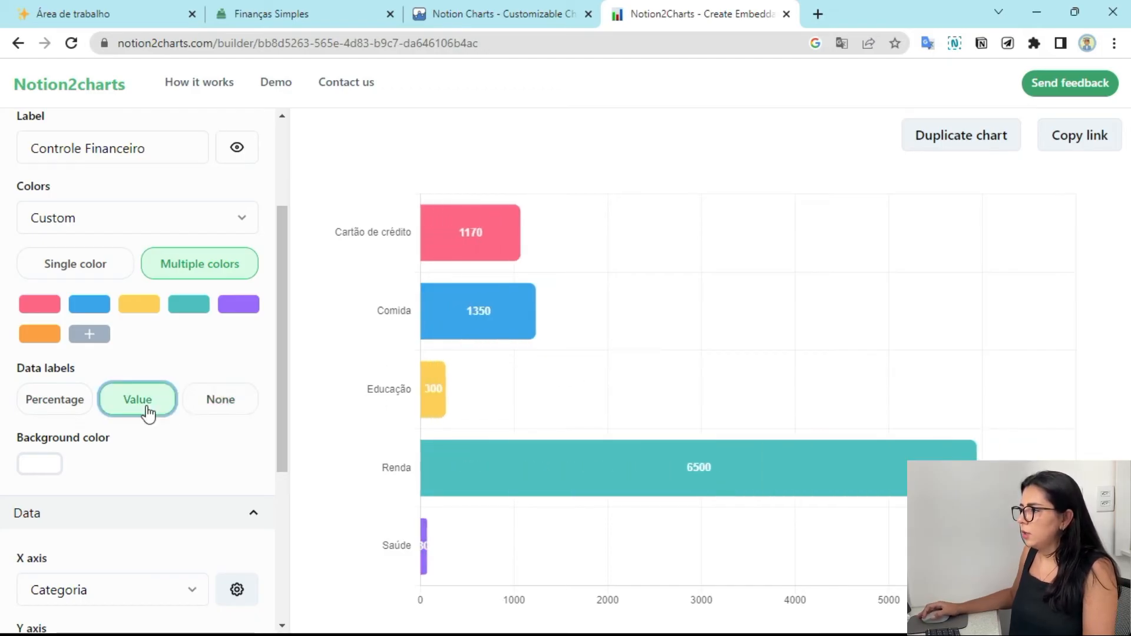
scroll(125, 410, down, 3)
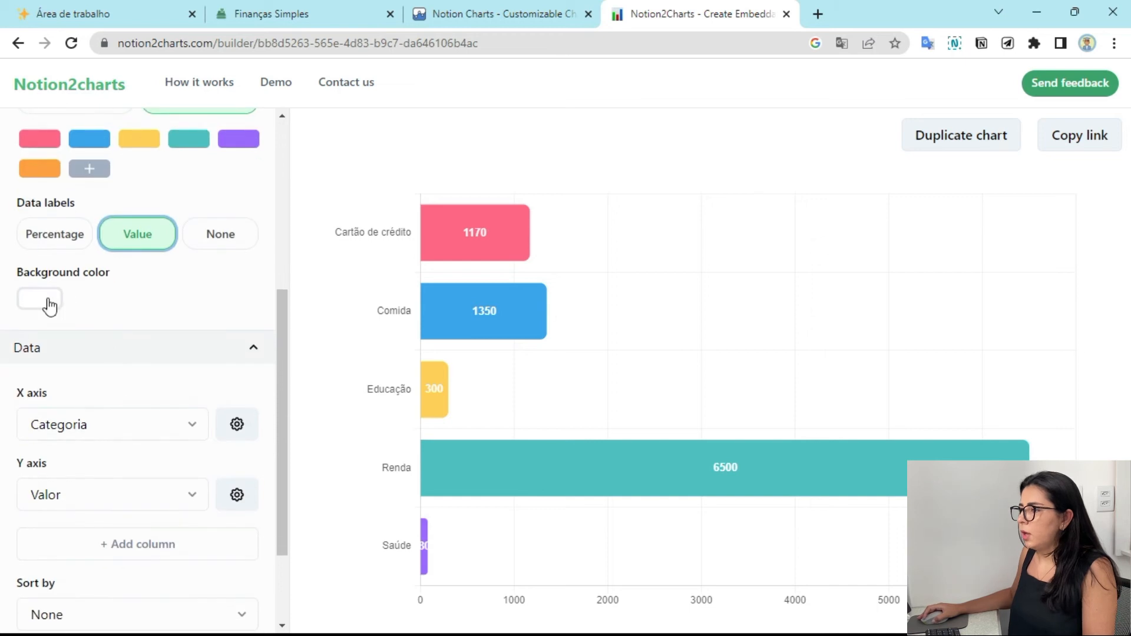
click(49, 301)
click(133, 290)
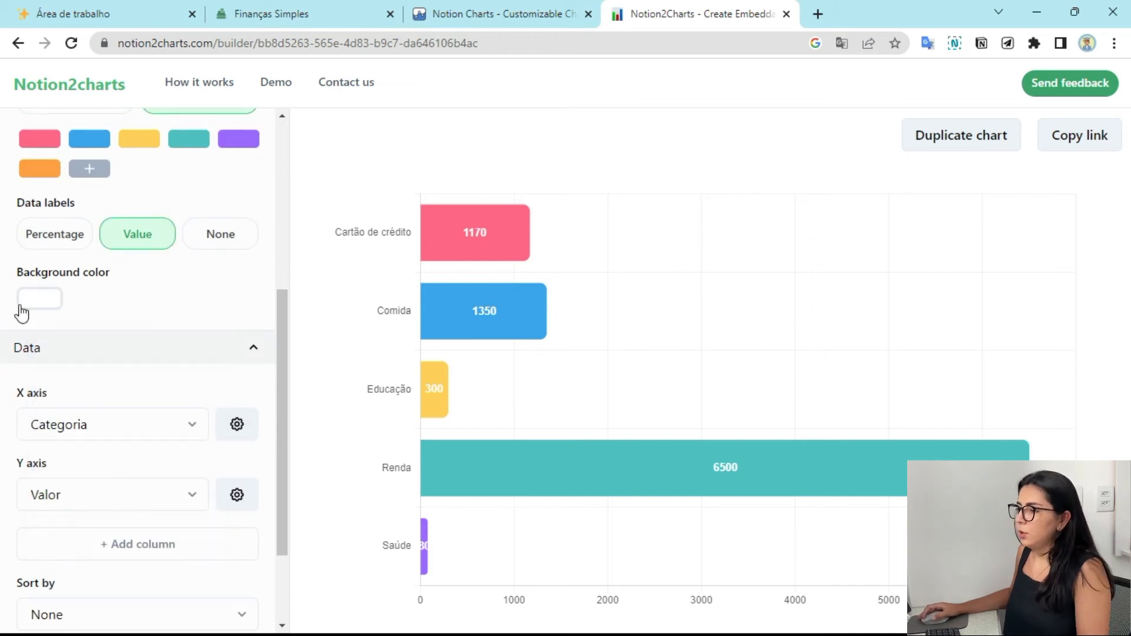
Sort the chart by Valor in descending order.
scroll(121, 354, down, 2)
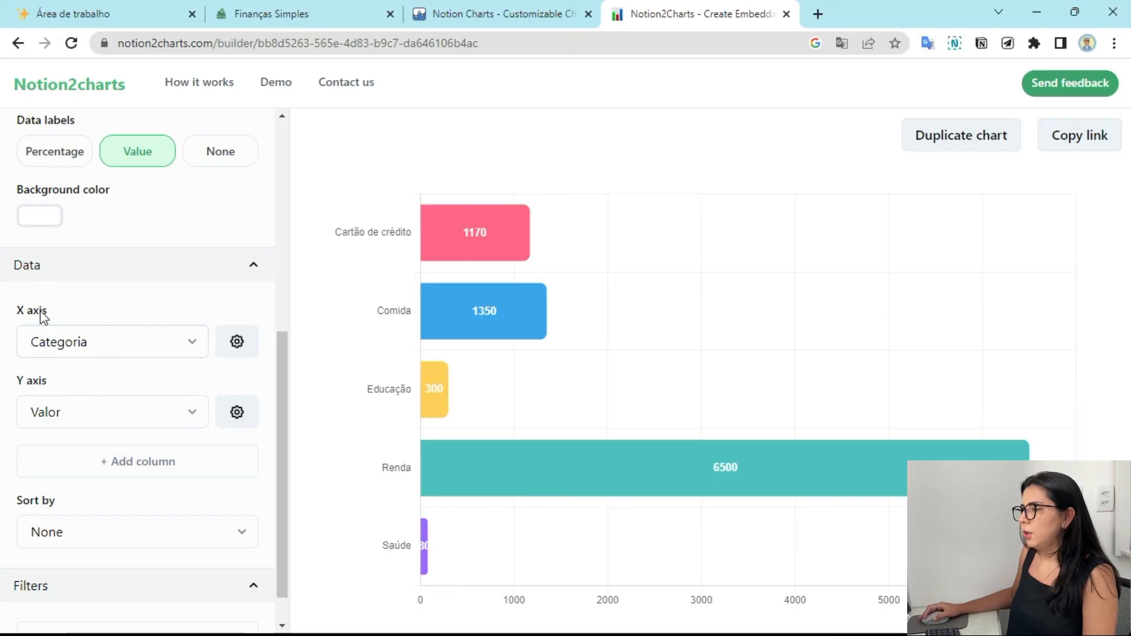
scroll(80, 341, down, 1)
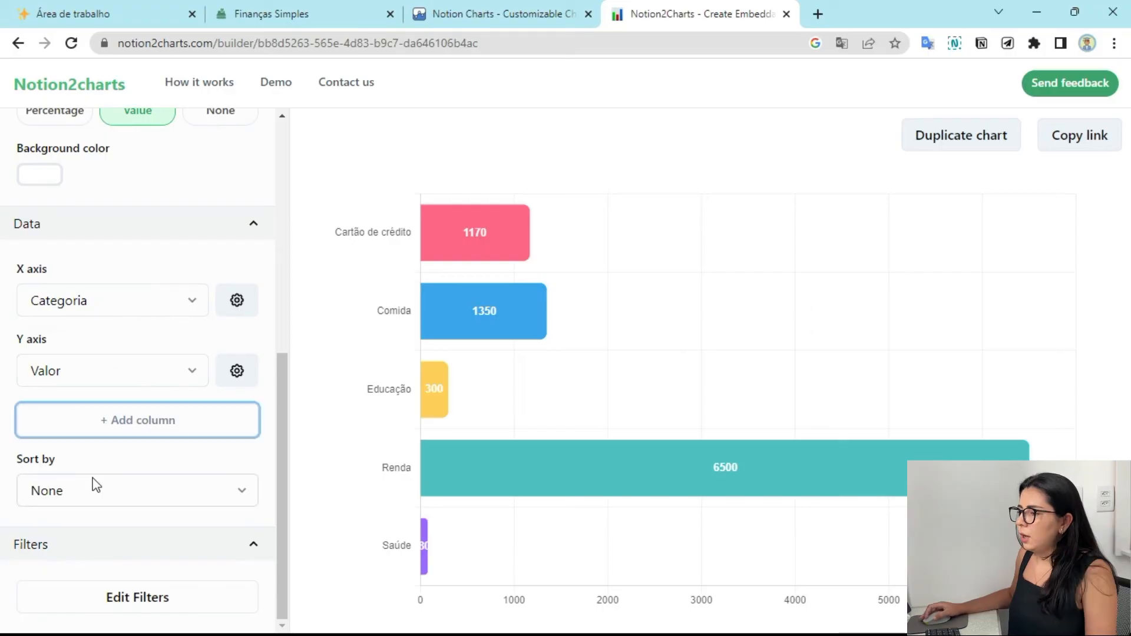
click(242, 492)
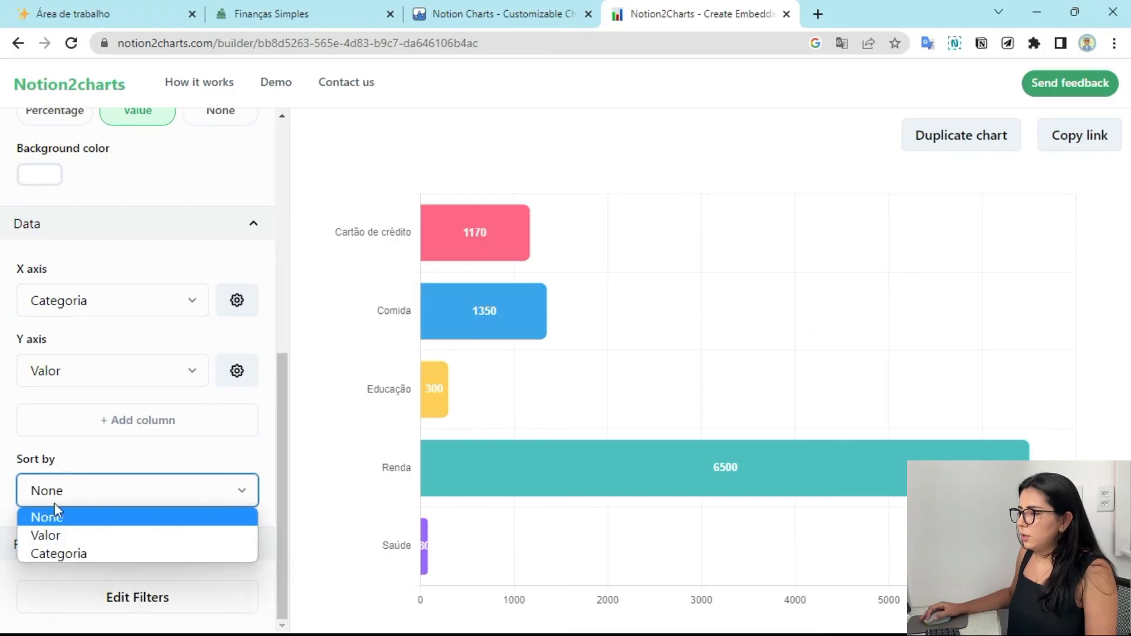
click(69, 536)
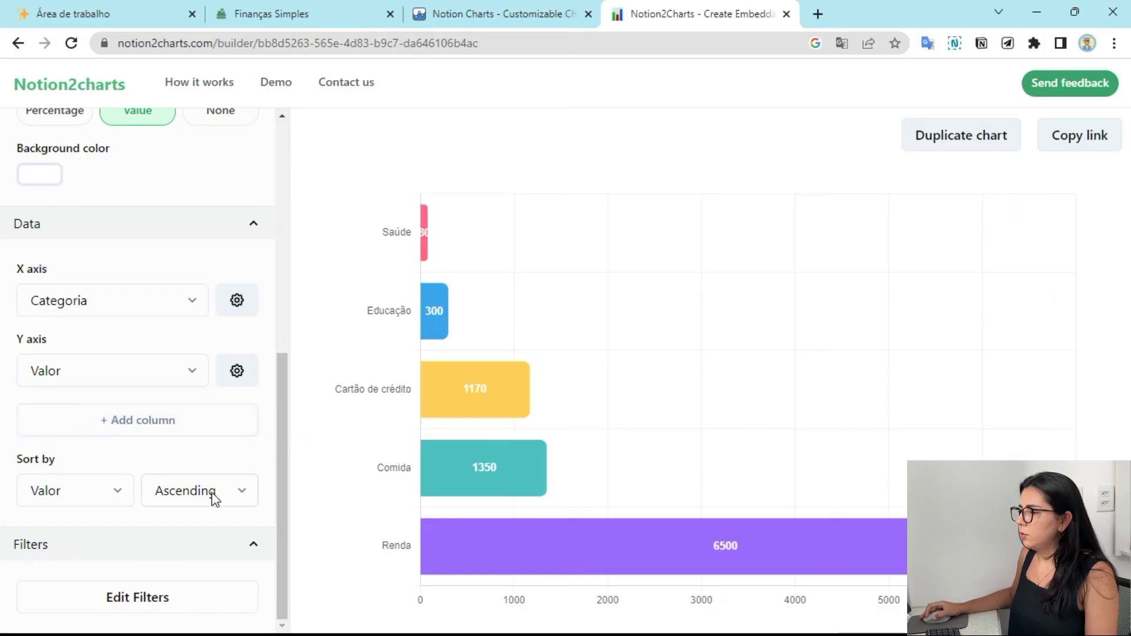
click(240, 491)
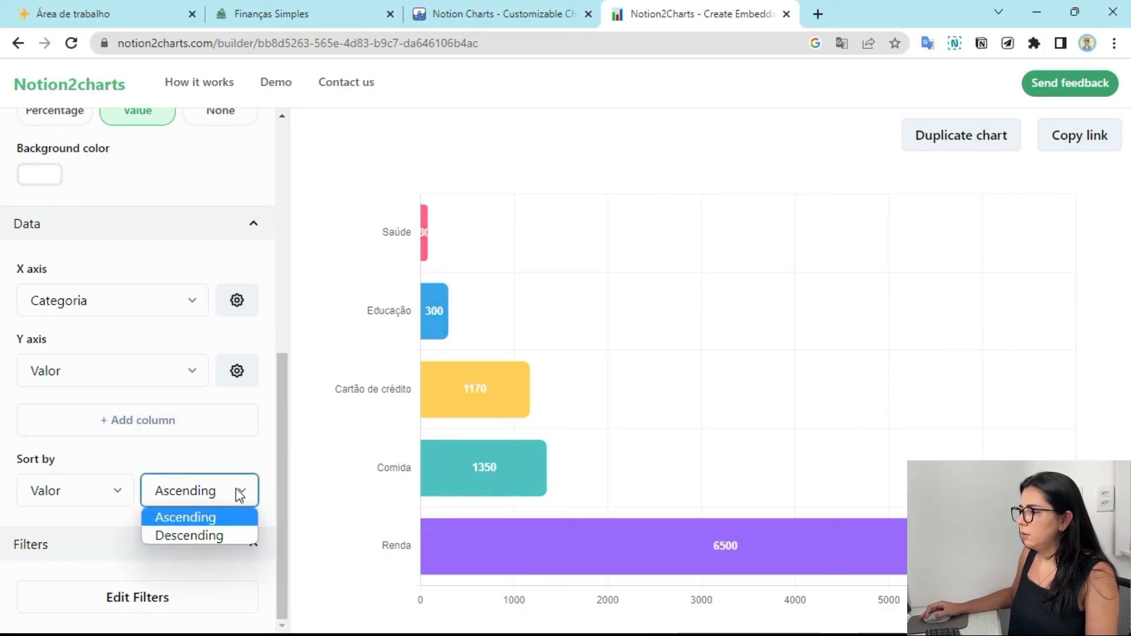
click(202, 538)
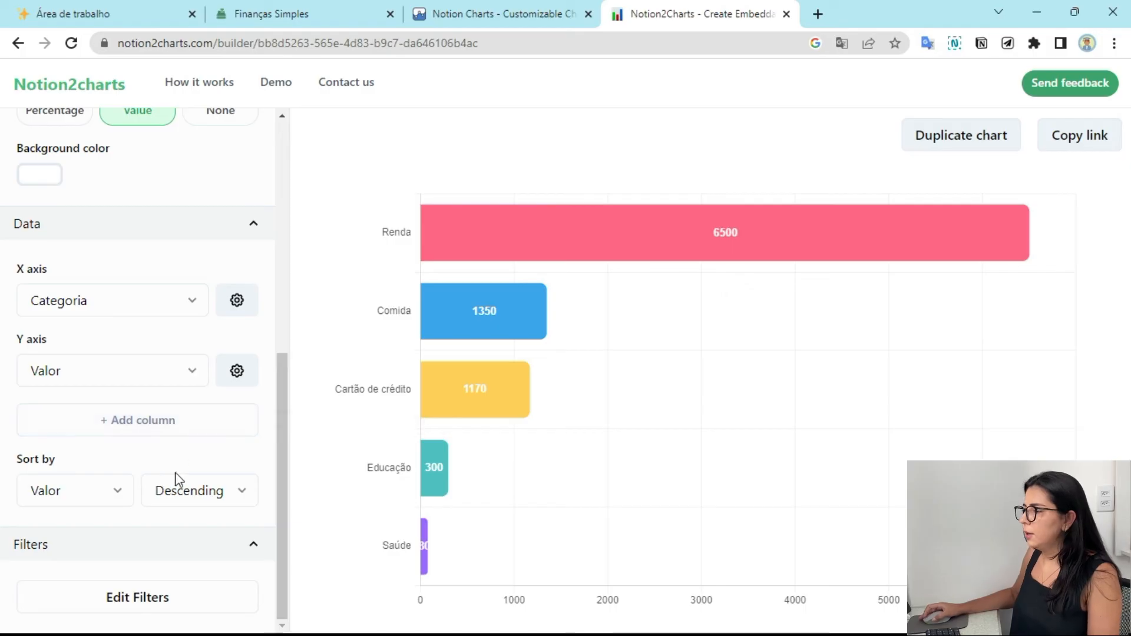
Add two filter rows to the chart and set the first to Tags Equals Gasto.
click(148, 598)
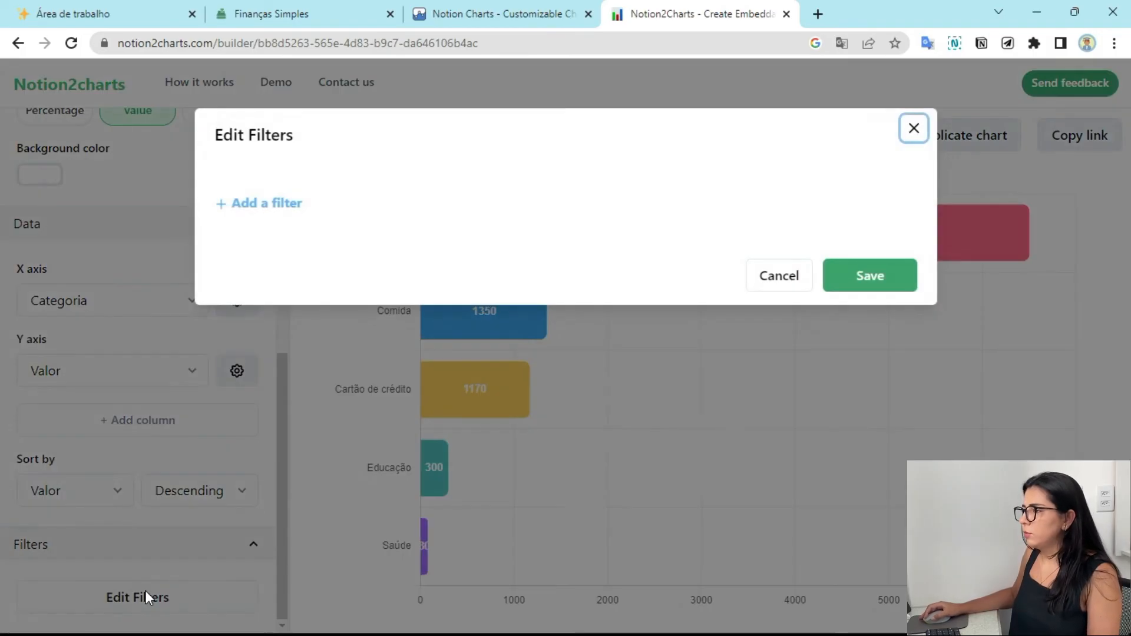
click(267, 209)
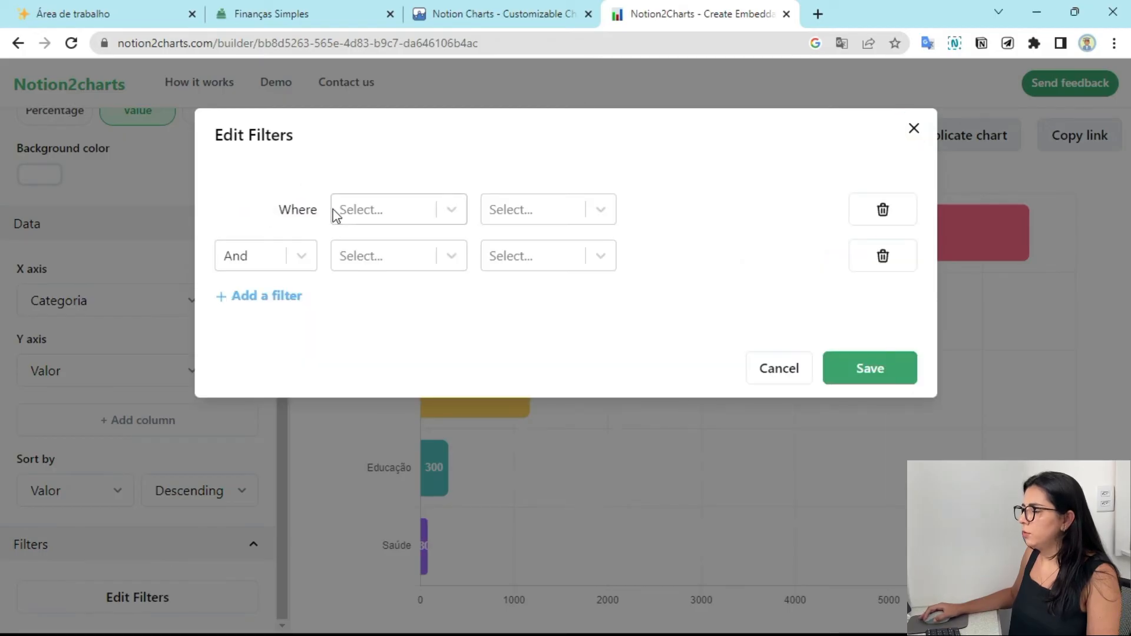
click(454, 208)
scroll(388, 319, down, 1)
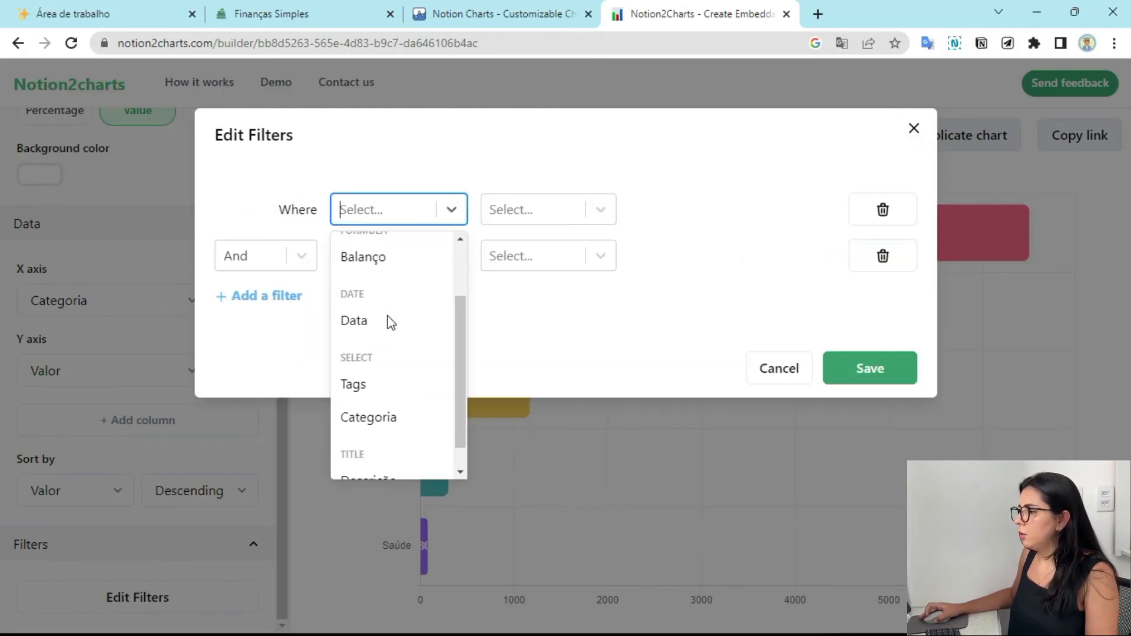
click(359, 386)
click(611, 211)
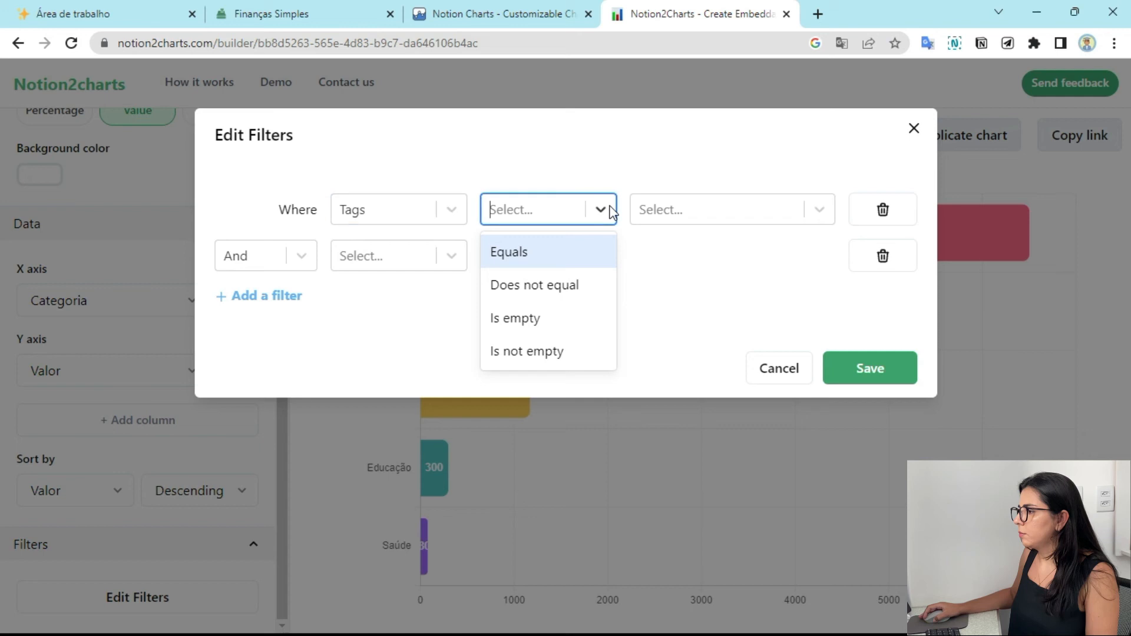
click(522, 253)
click(819, 214)
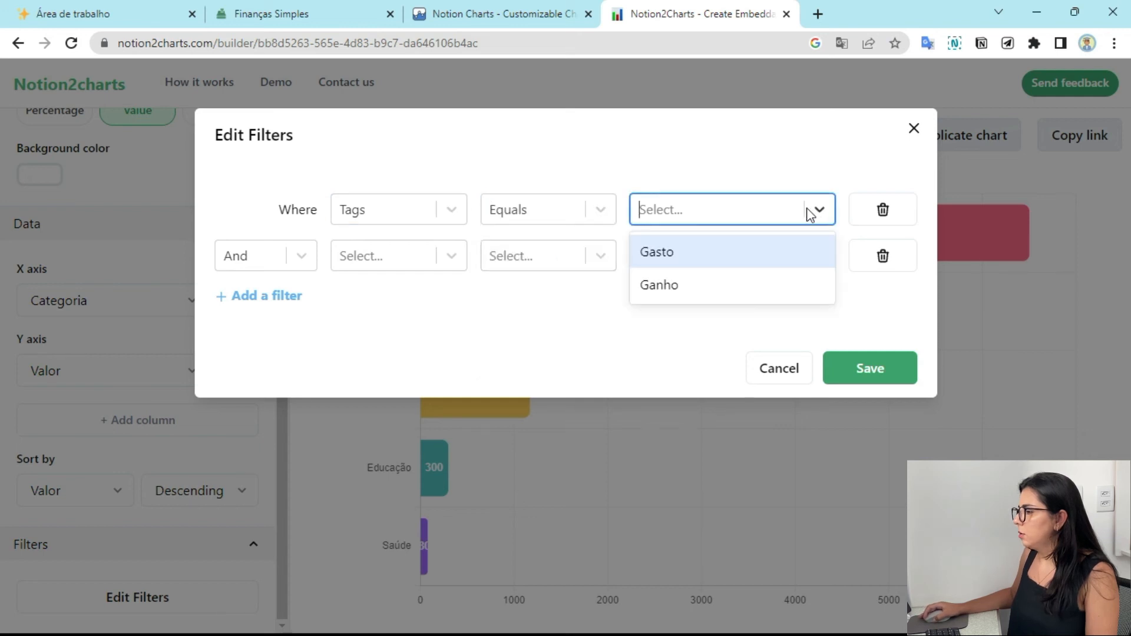
click(674, 254)
Set the second filter to Data and select the fixed range Jan 1, 2023 to Jan 31, 2023.
click(383, 256)
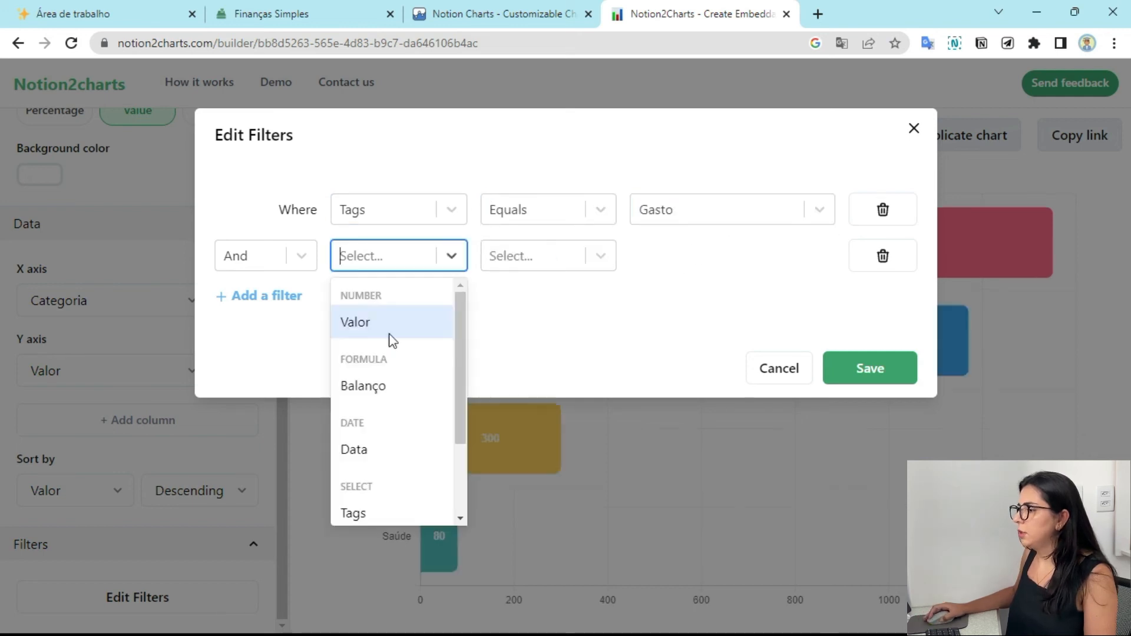
click(384, 449)
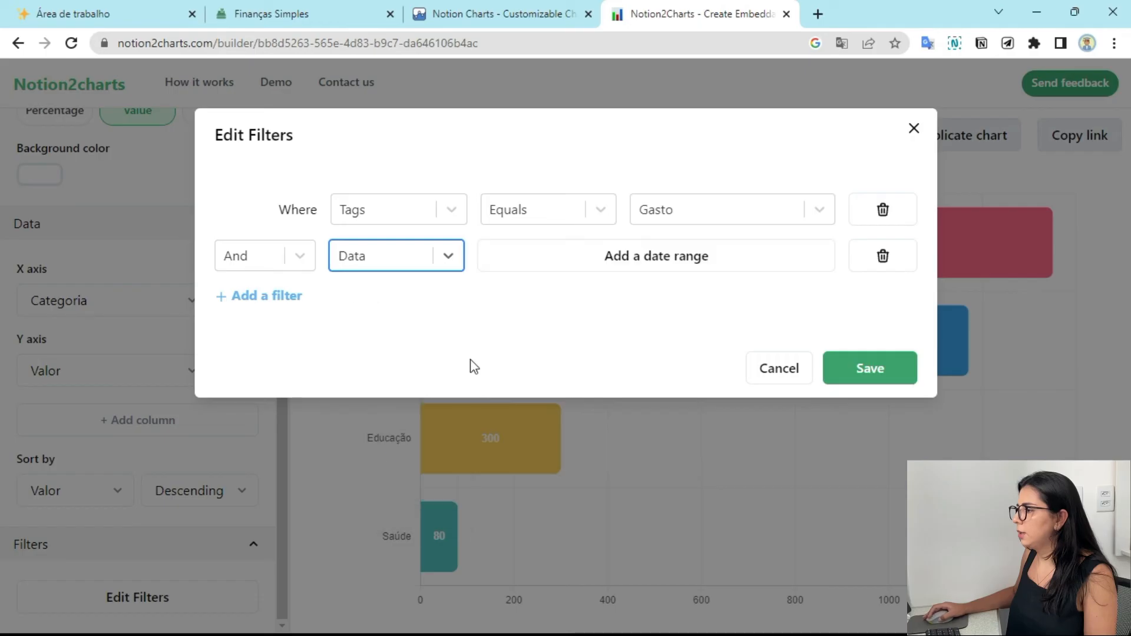
click(663, 270)
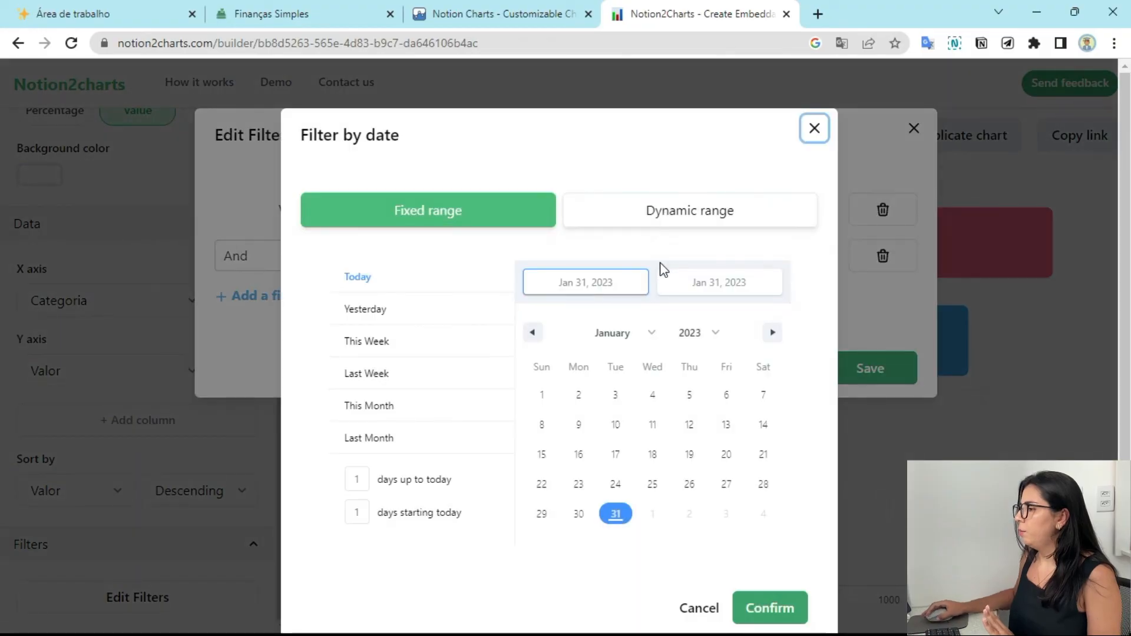
click(542, 395)
click(616, 514)
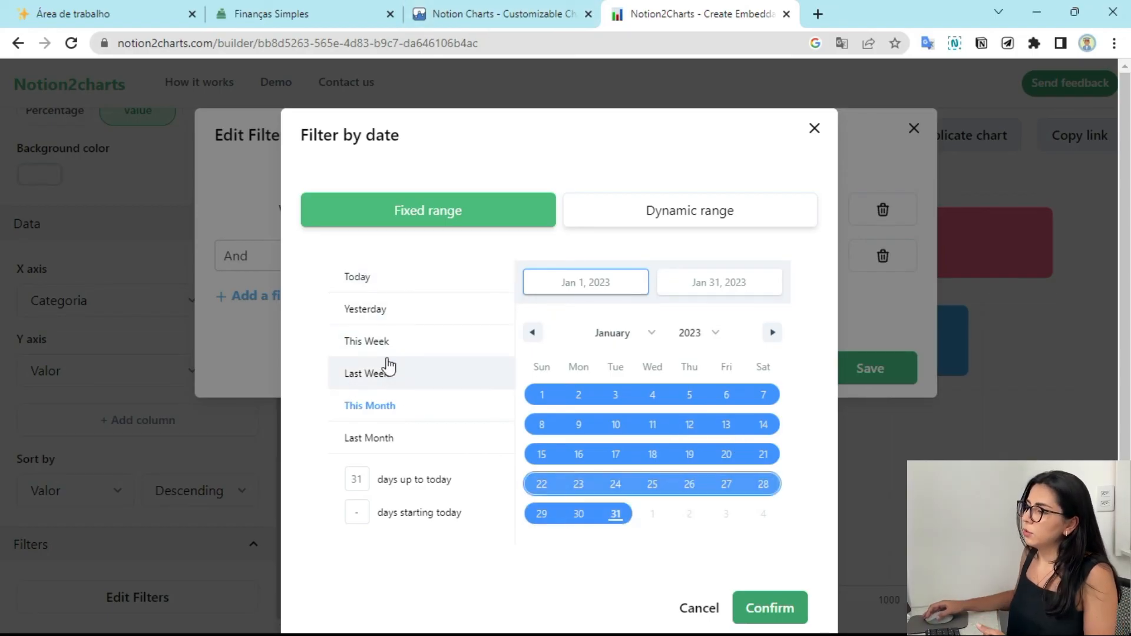
Look through the dynamic range options for the Data filter, return to the fixed range, and save the chart filters.
click(697, 225)
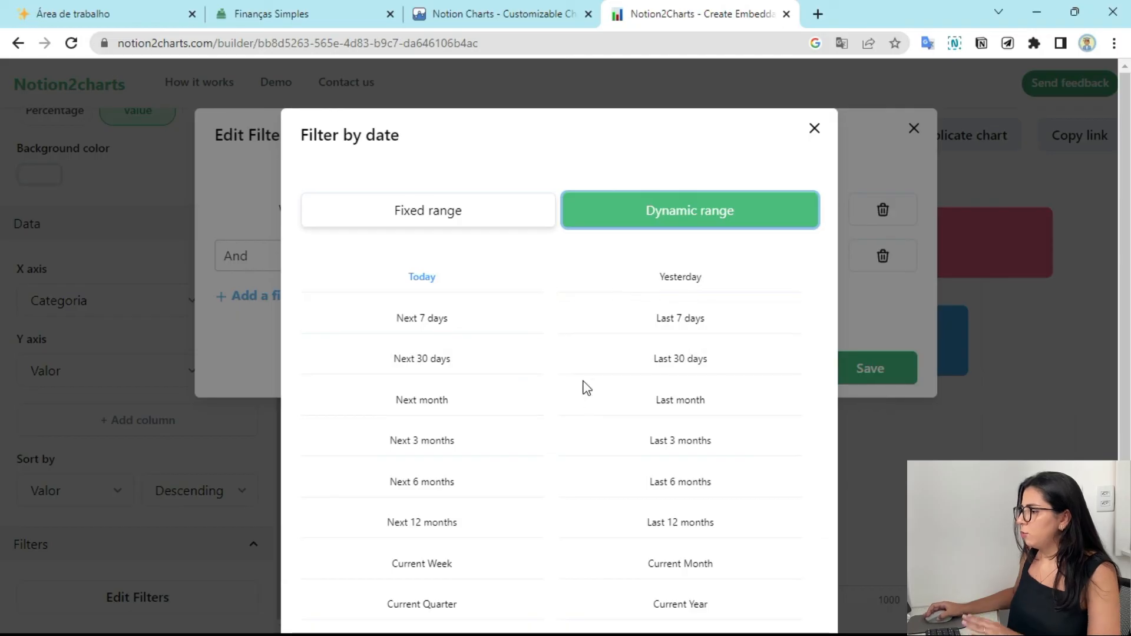
scroll(507, 396, down, 2)
scroll(505, 464, up, 2)
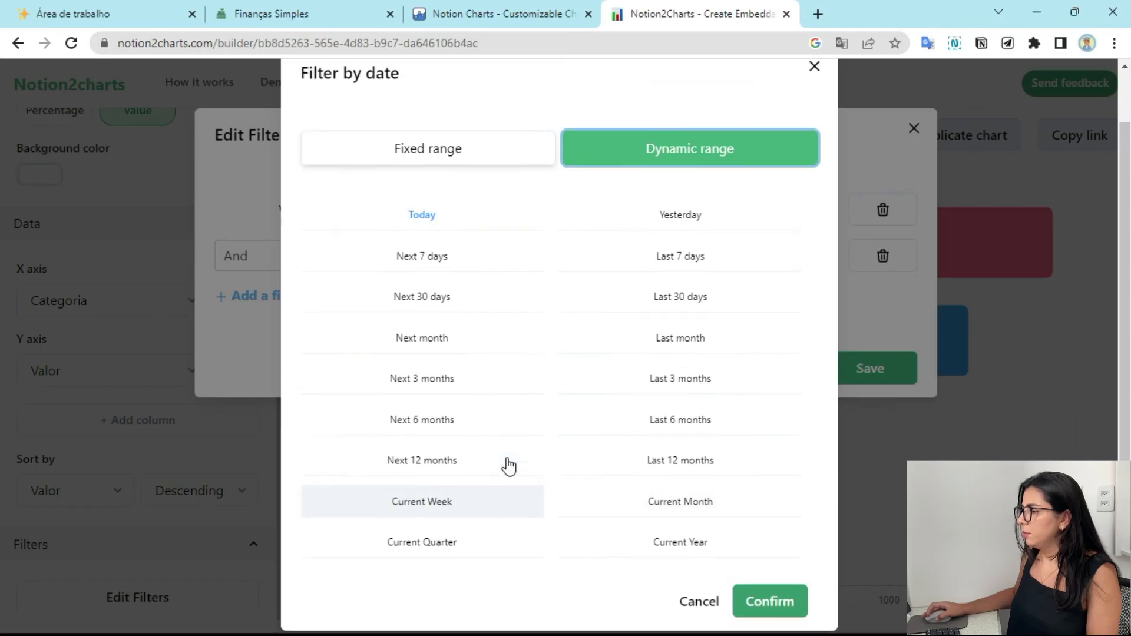
click(485, 223)
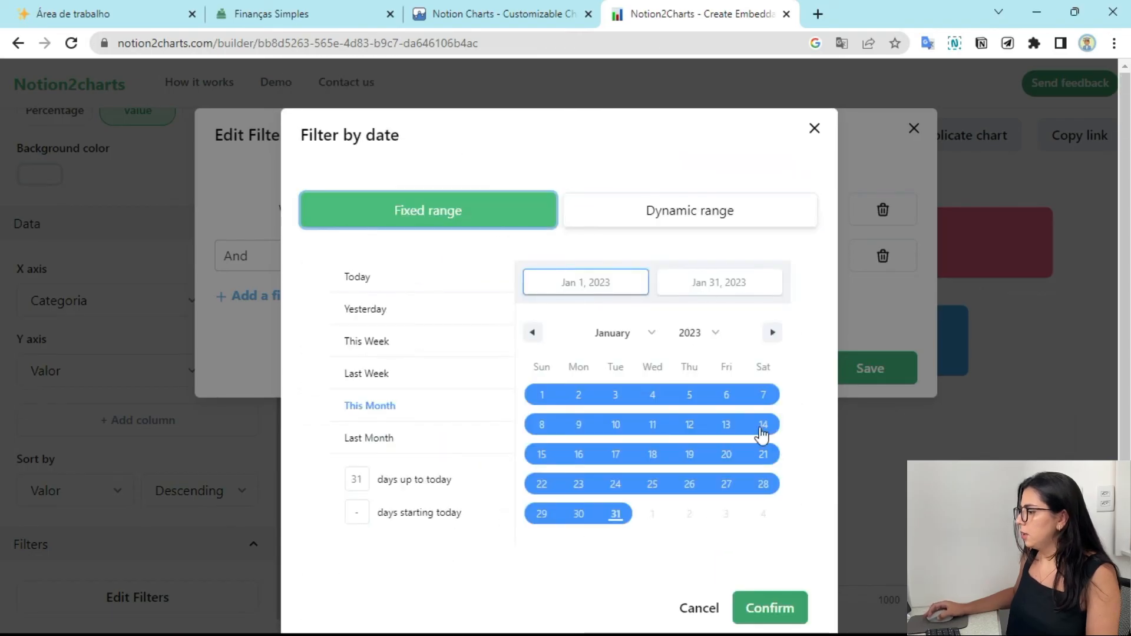
click(769, 608)
click(870, 372)
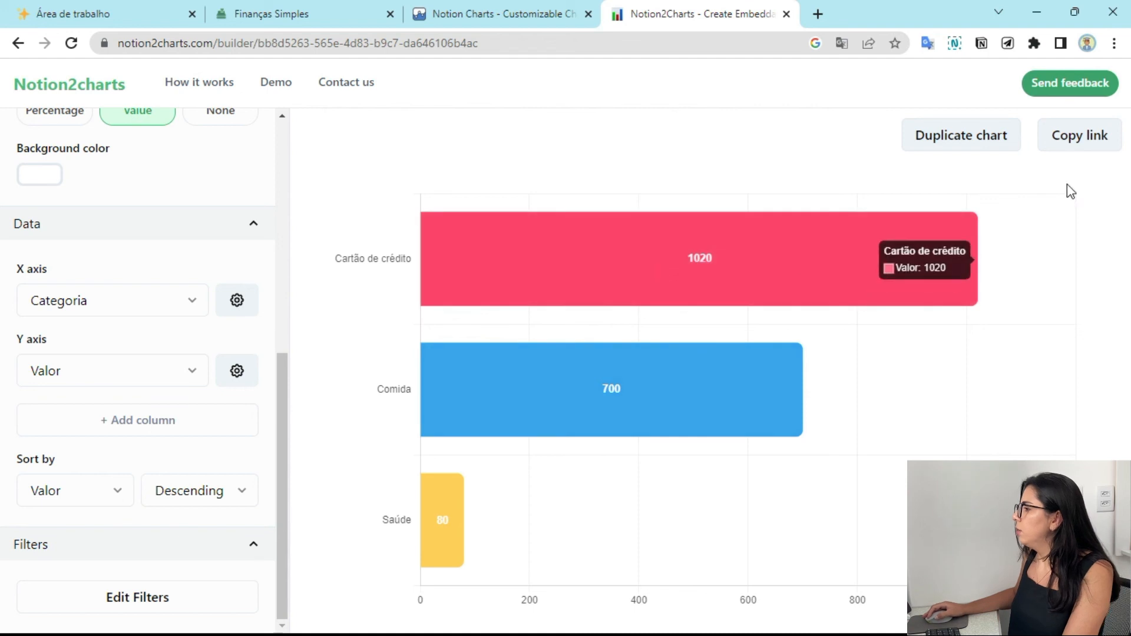
Enable Share to web for the chart and copy its default shareable link.
click(1078, 143)
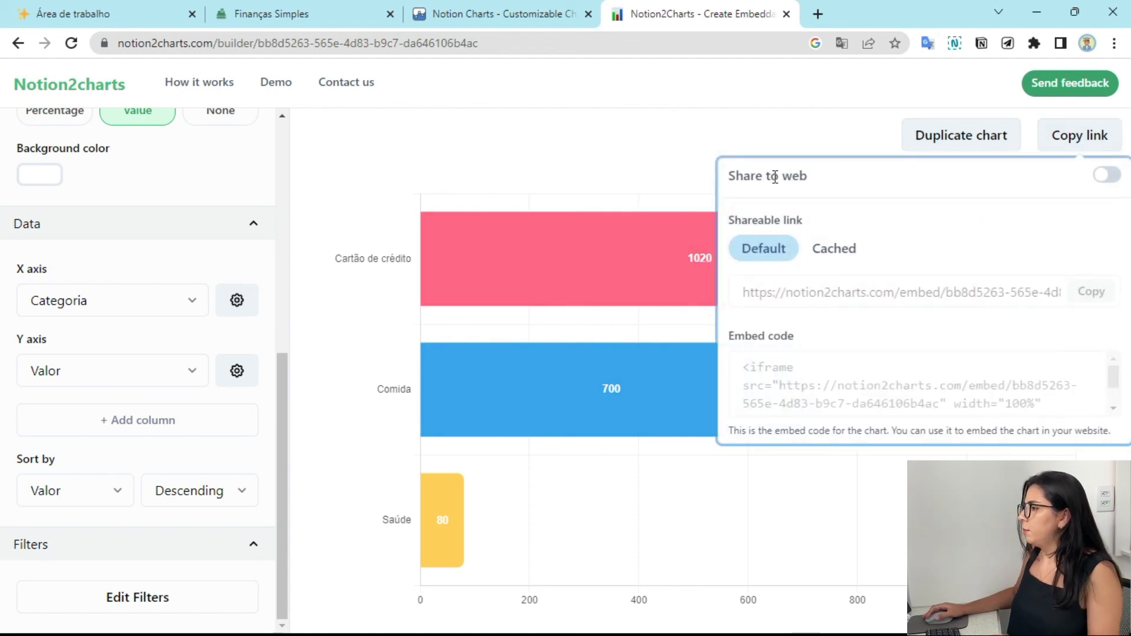
click(1106, 177)
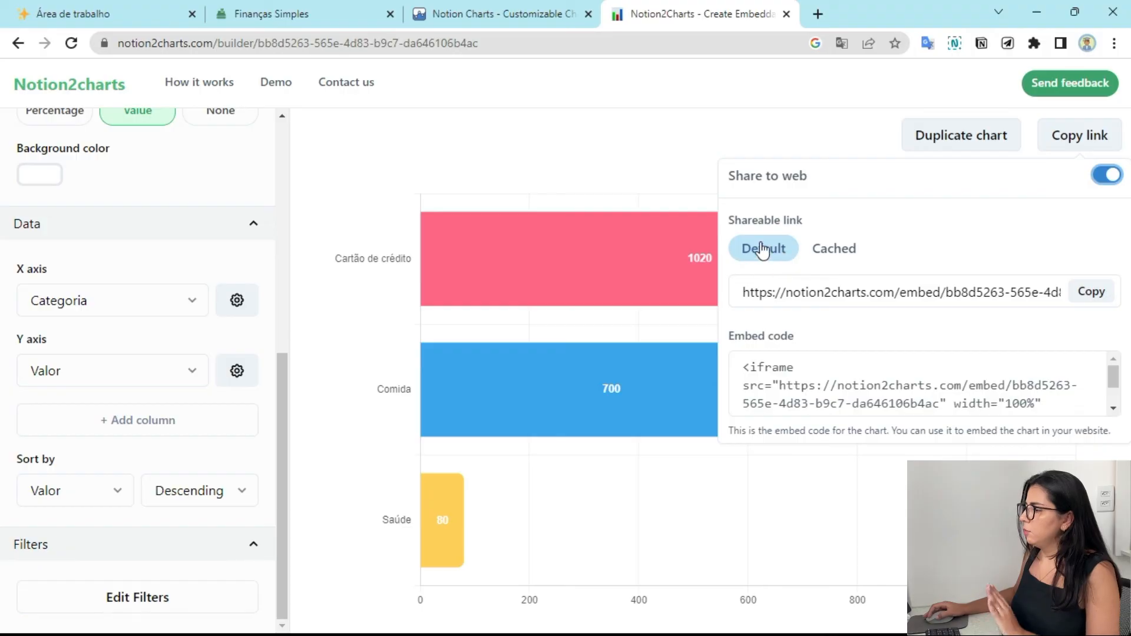
click(1095, 305)
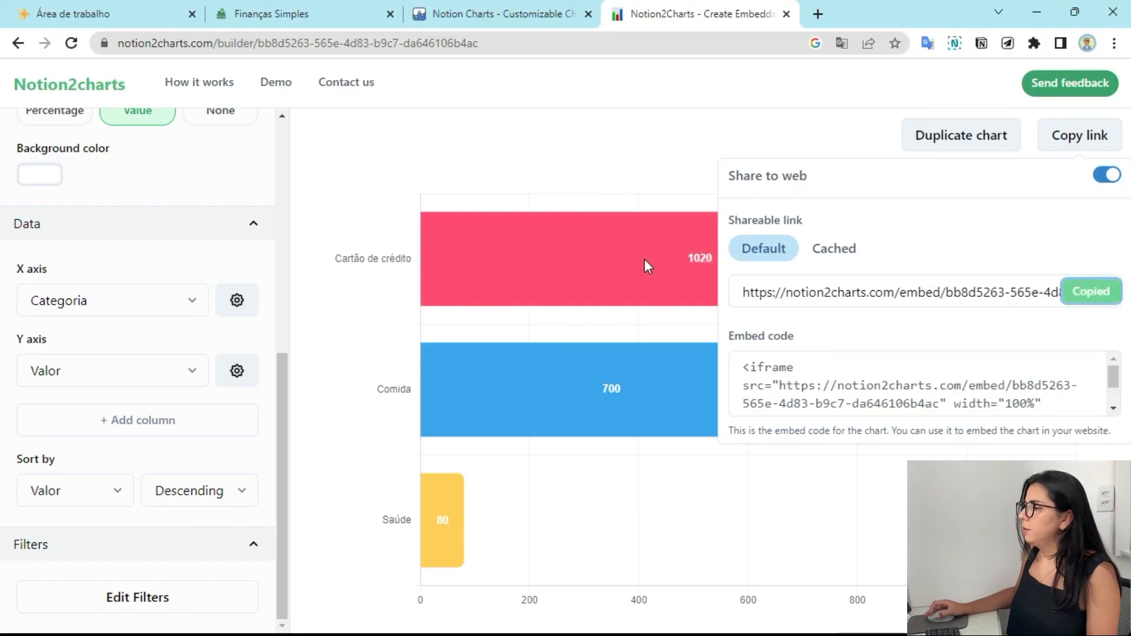
Embed the copied chart link in Notion's Finanças Simples page, on the empty line above the Dica callout.
click(285, 9)
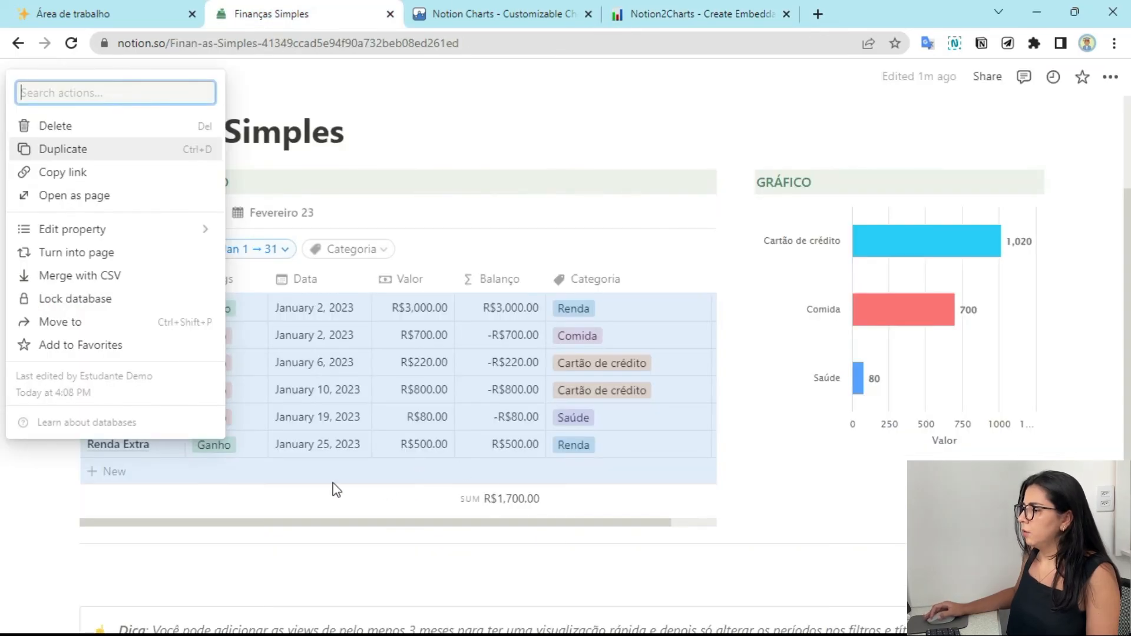
click(268, 566)
click(268, 563)
scroll(752, 400, down, 3)
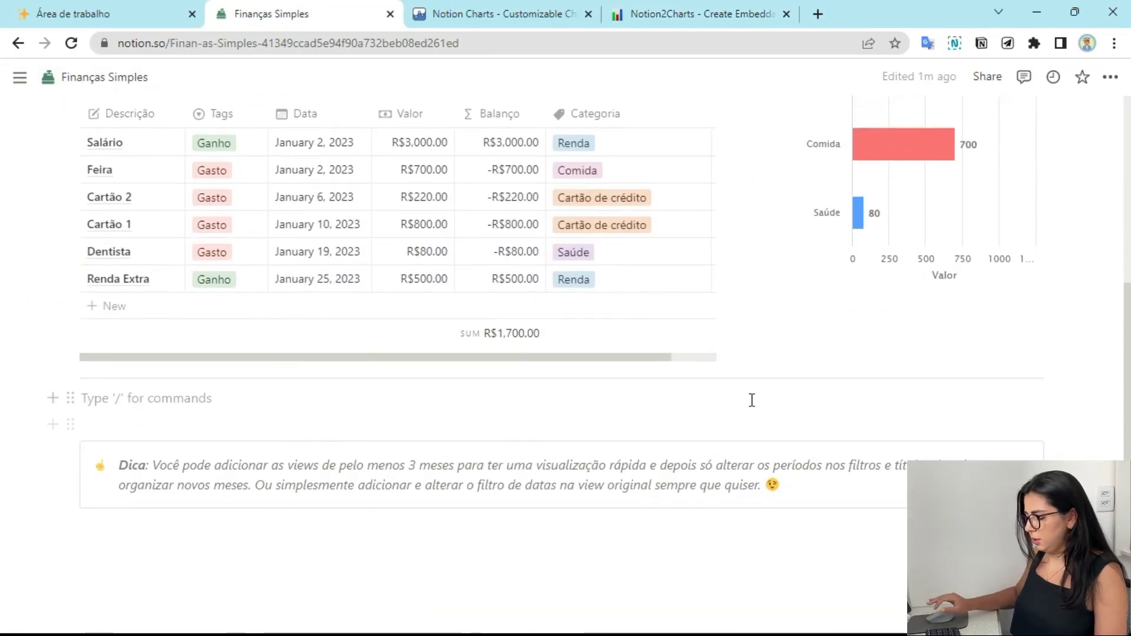
key(ctrl+v)
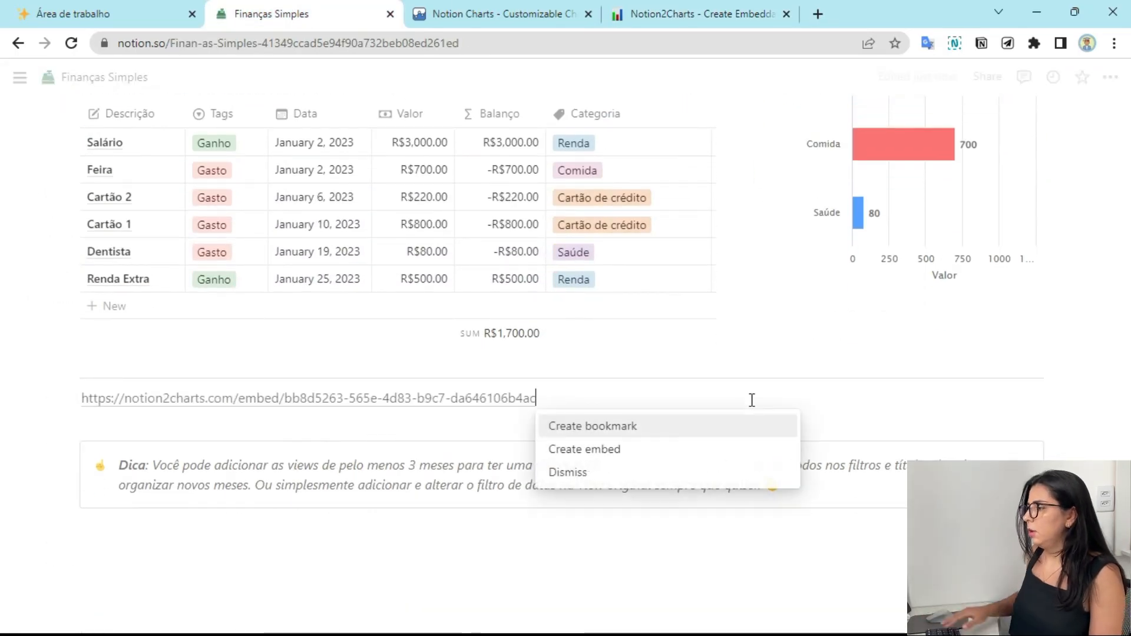
click(634, 450)
scroll(928, 373, down, 2)
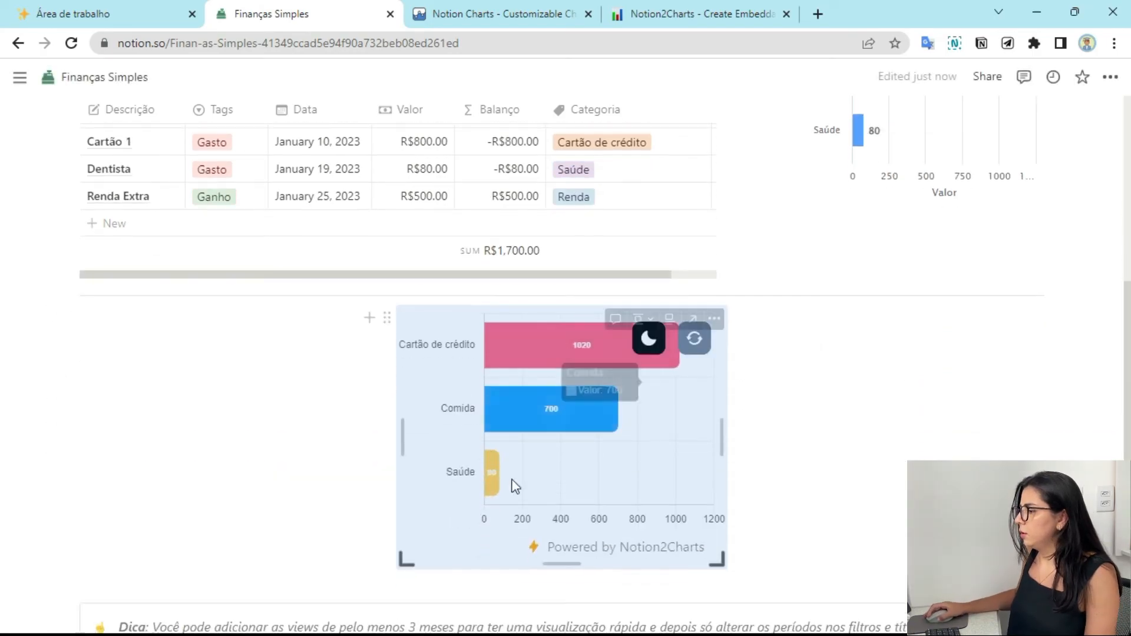
Widen the embedded Notion2Charts chart to the full page width and reduce its height.
drag(717, 435, 1035, 401)
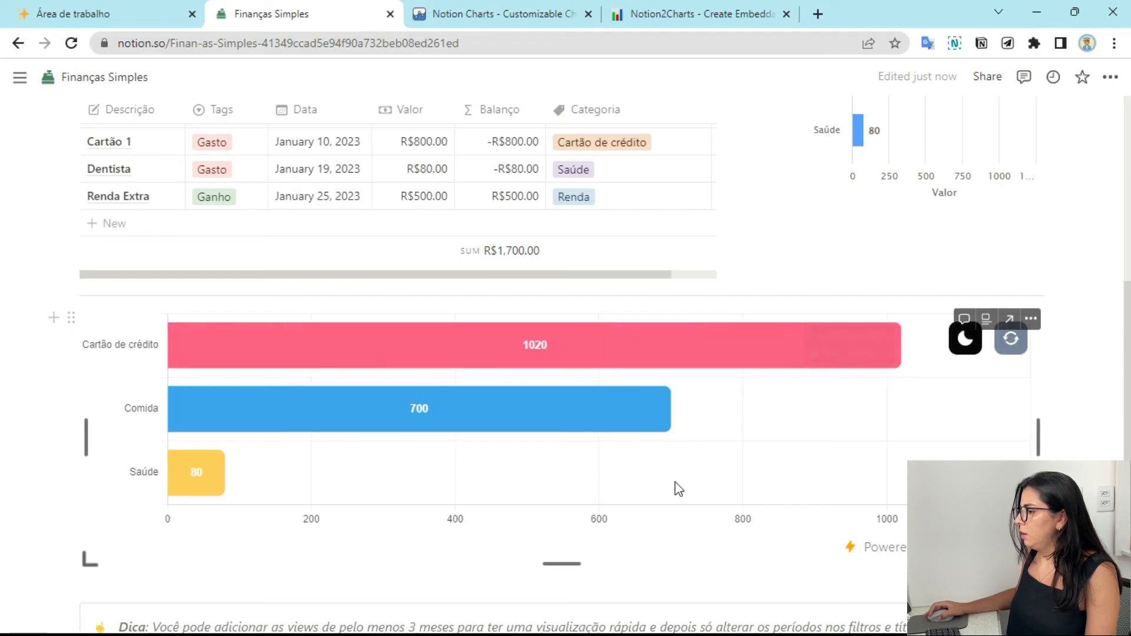
drag(561, 562, 562, 488)
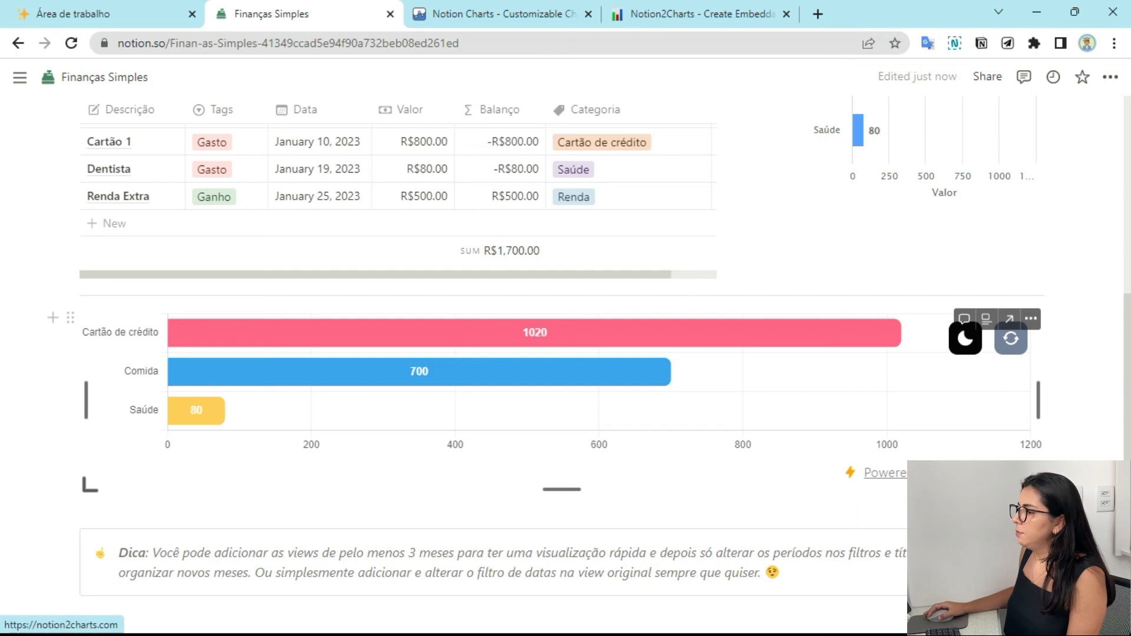
Refresh the embedded Notion2Charts chart, compare it with the GRÁFICO chart, and switch its dark mode on and back off.
click(1011, 337)
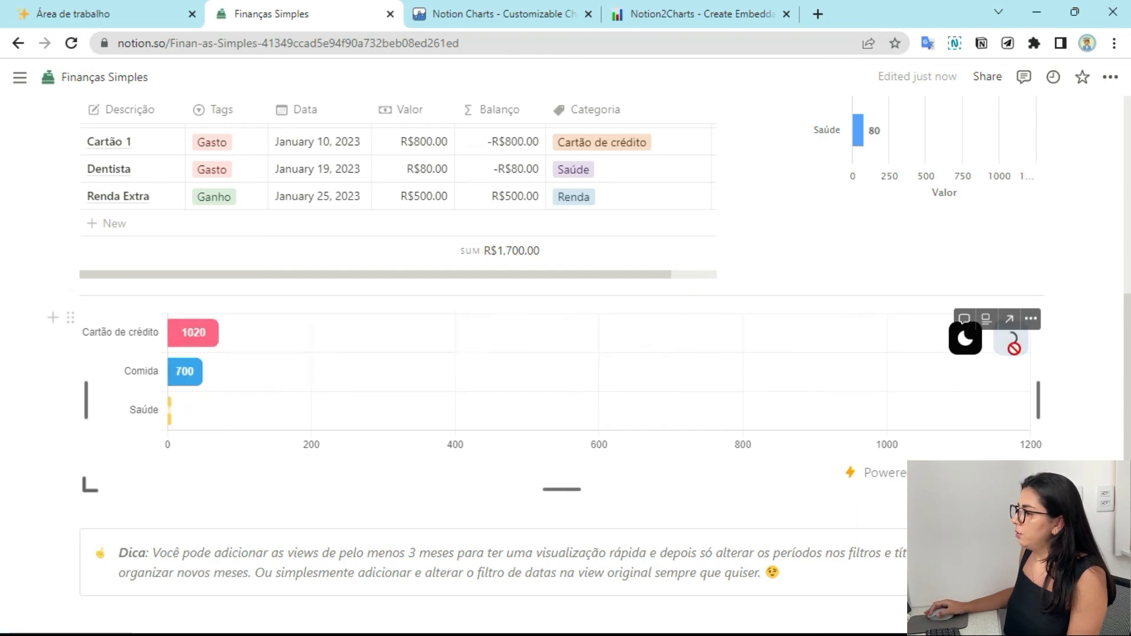
scroll(852, 279, up, 4)
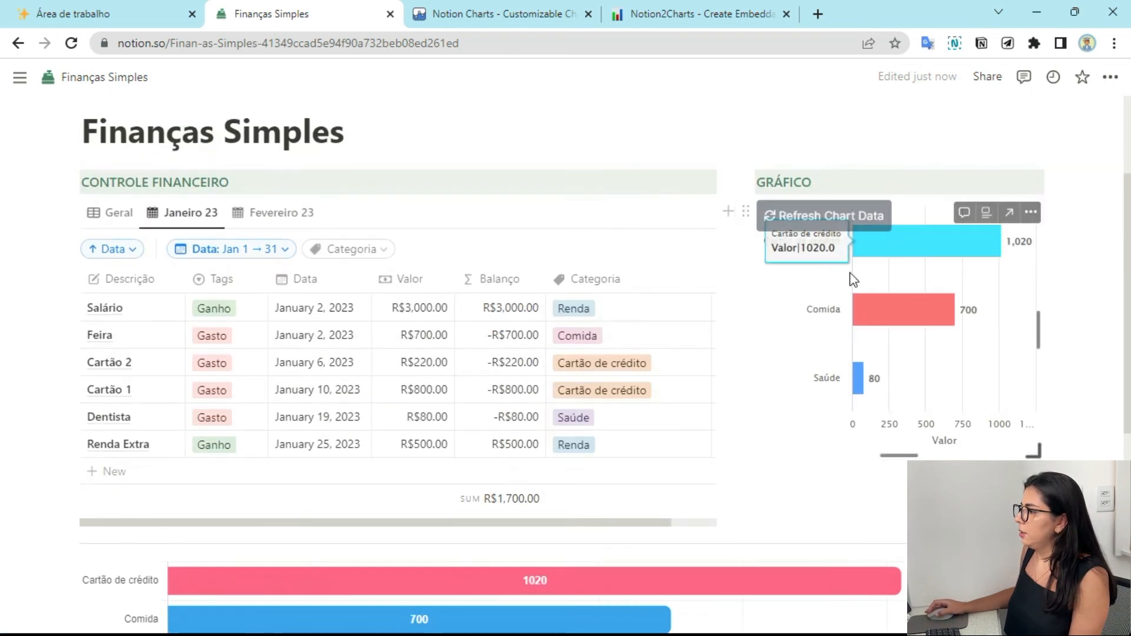
scroll(811, 444, down, 4)
click(966, 346)
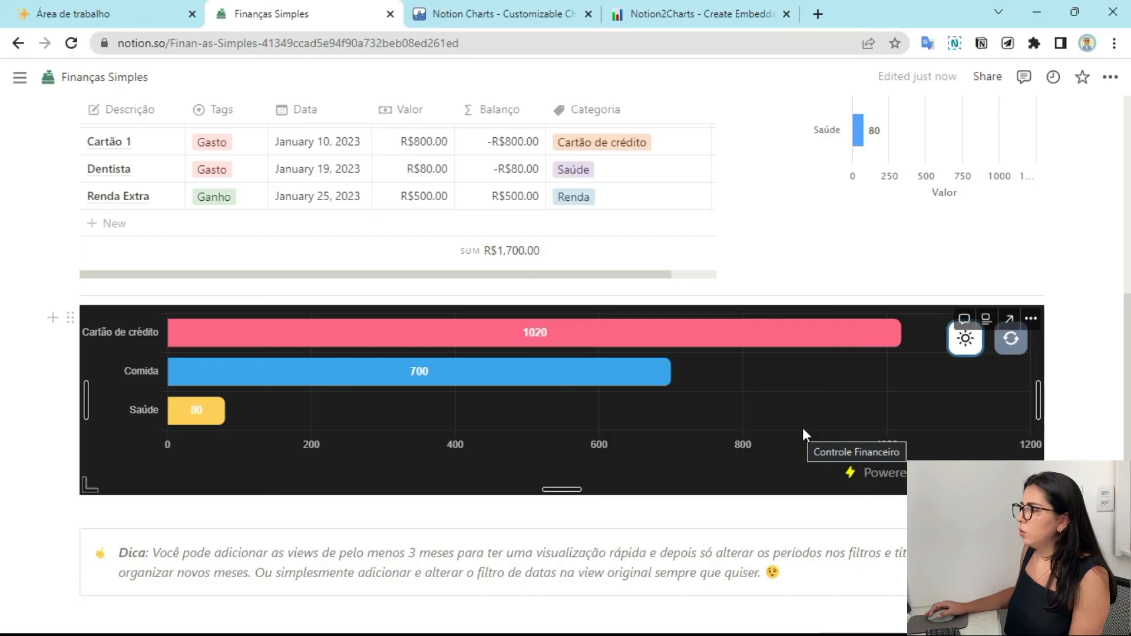
click(964, 347)
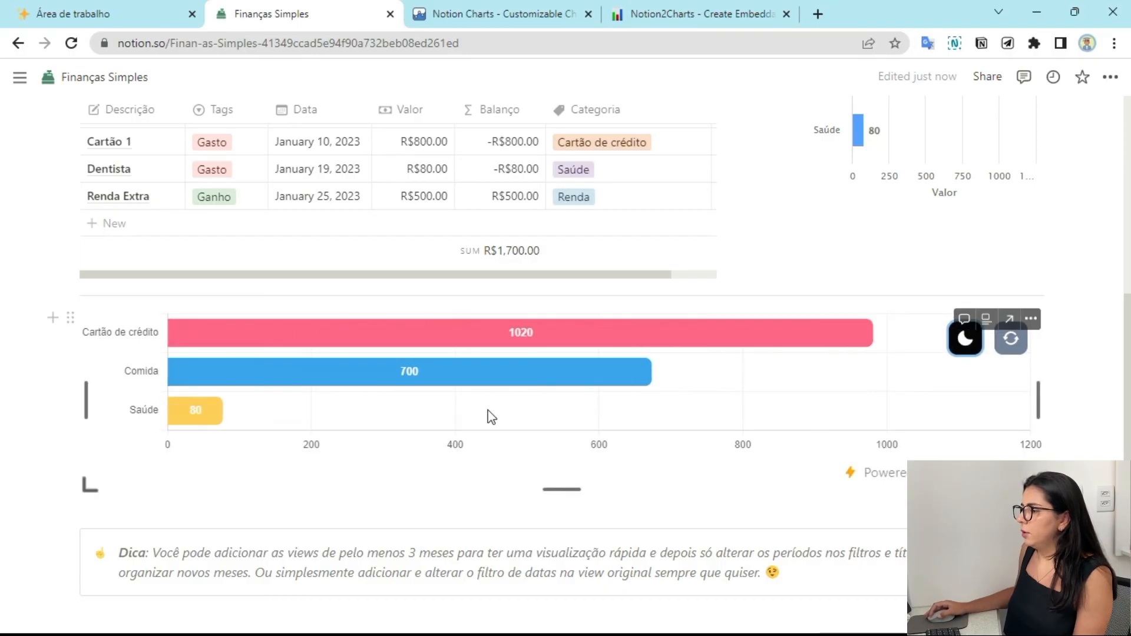
Review the GRÁFICO chart on the page, and switch to the Notion2Charts builder to examine its chart.
scroll(1053, 449, up, 4)
scroll(1055, 448, up, 2)
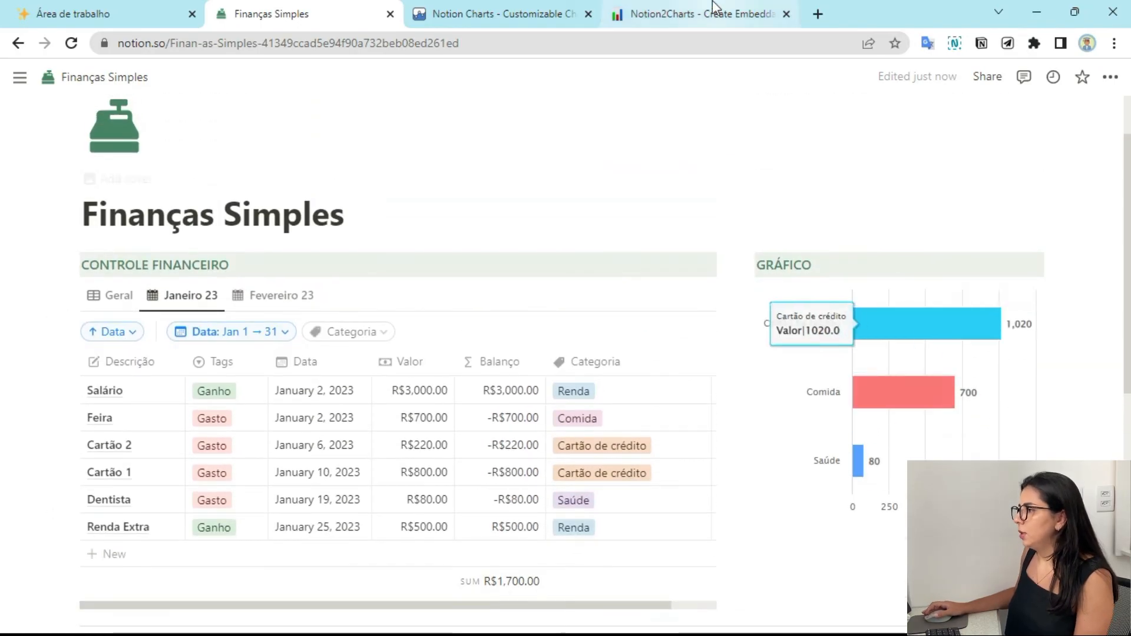
click(701, 13)
click(341, 286)
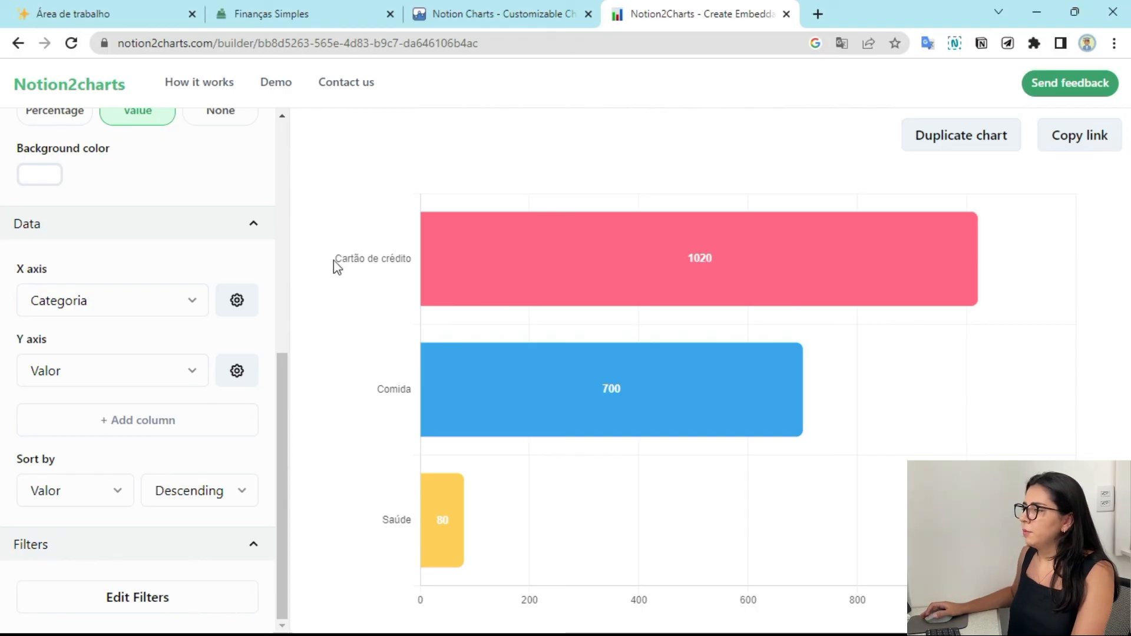
Return to the Finanças Simples page, show the Fevereiro 23 view, and compare it with both embedded charts.
click(344, 9)
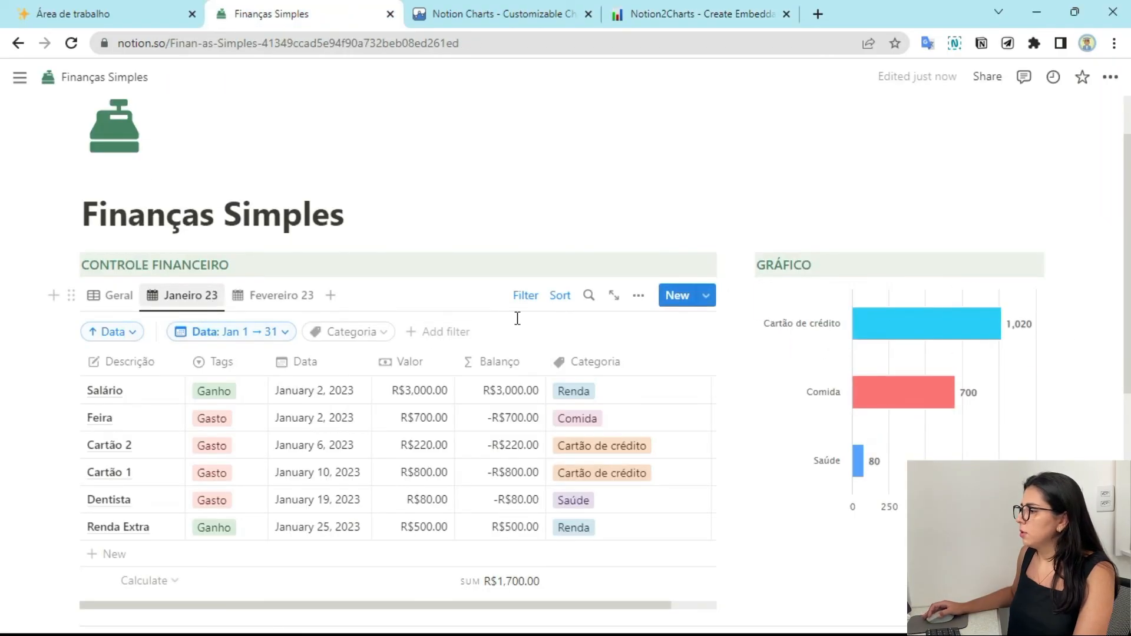
click(282, 300)
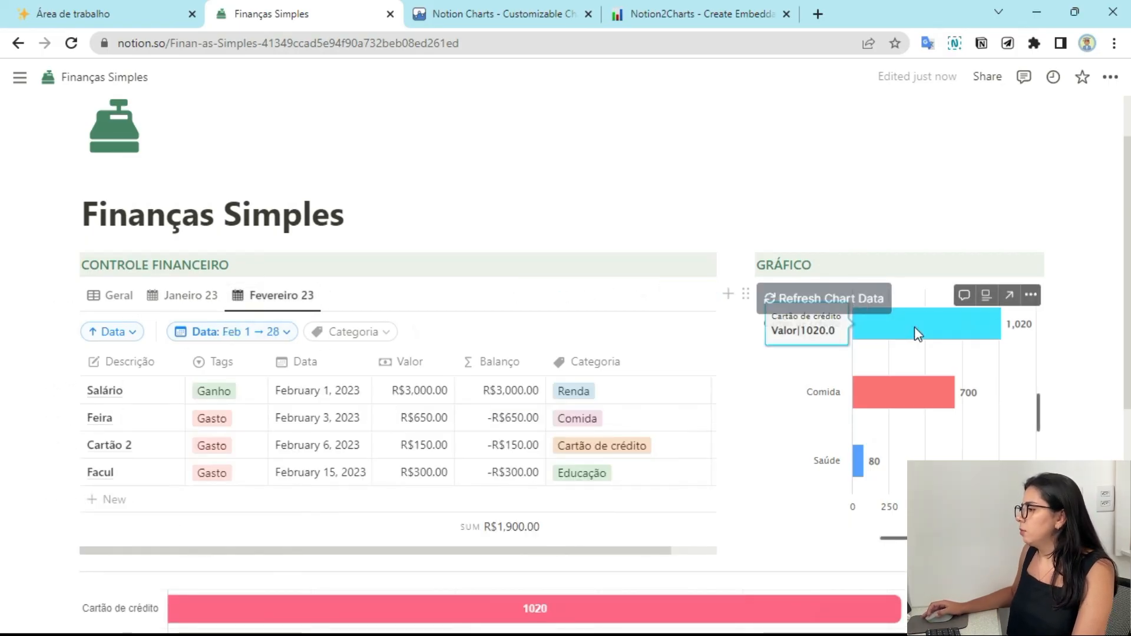
mouse_move(836, 362)
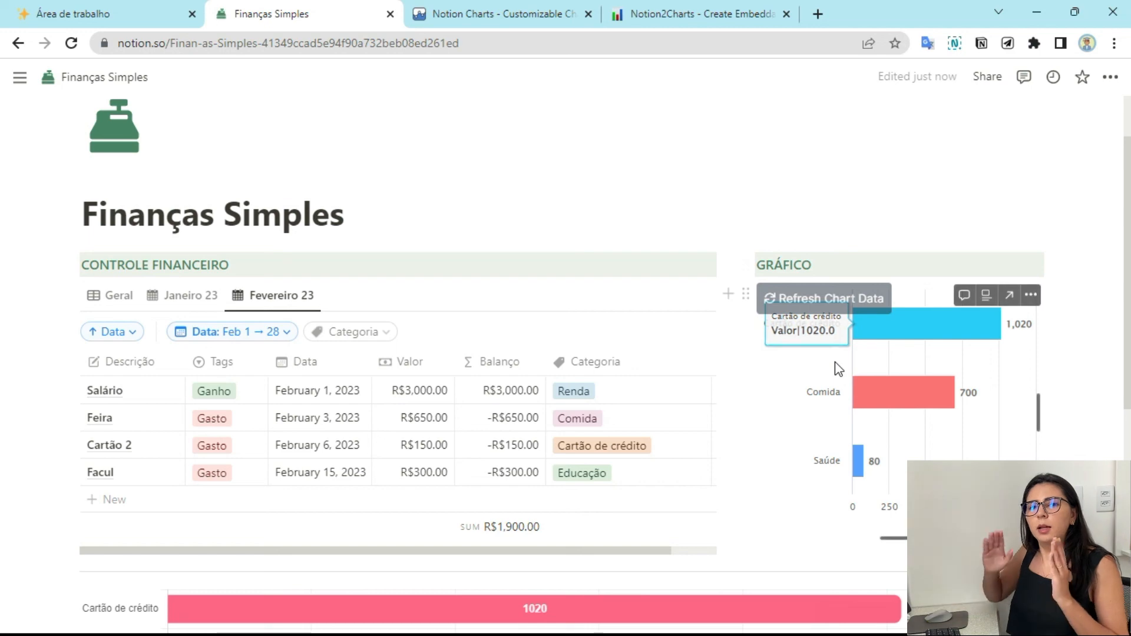
scroll(836, 362, down, 4)
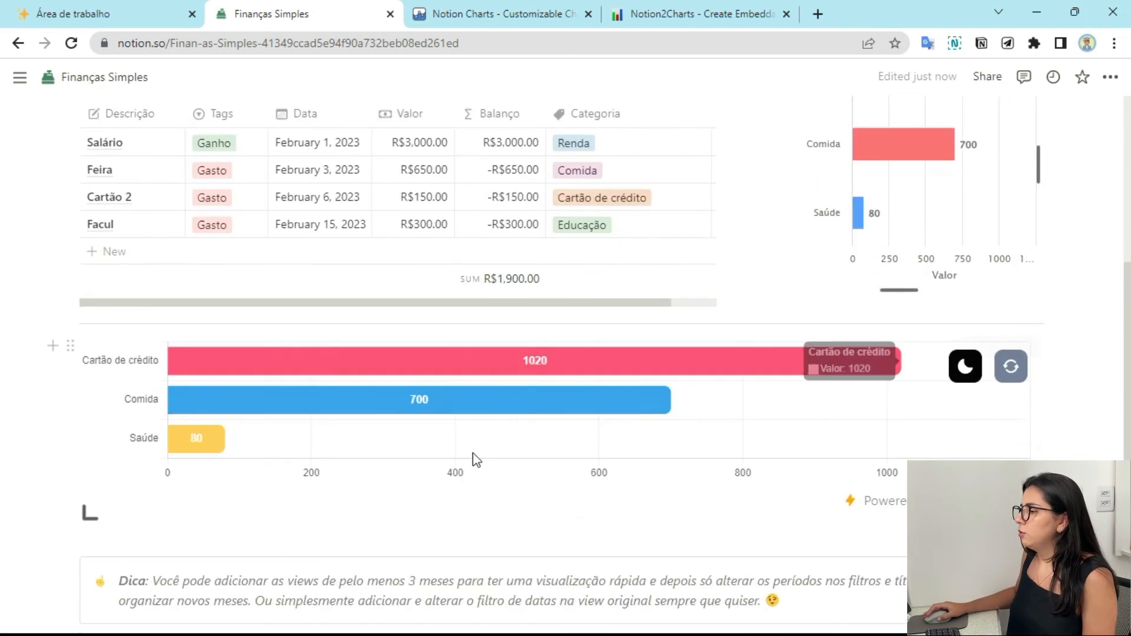
click(501, 7)
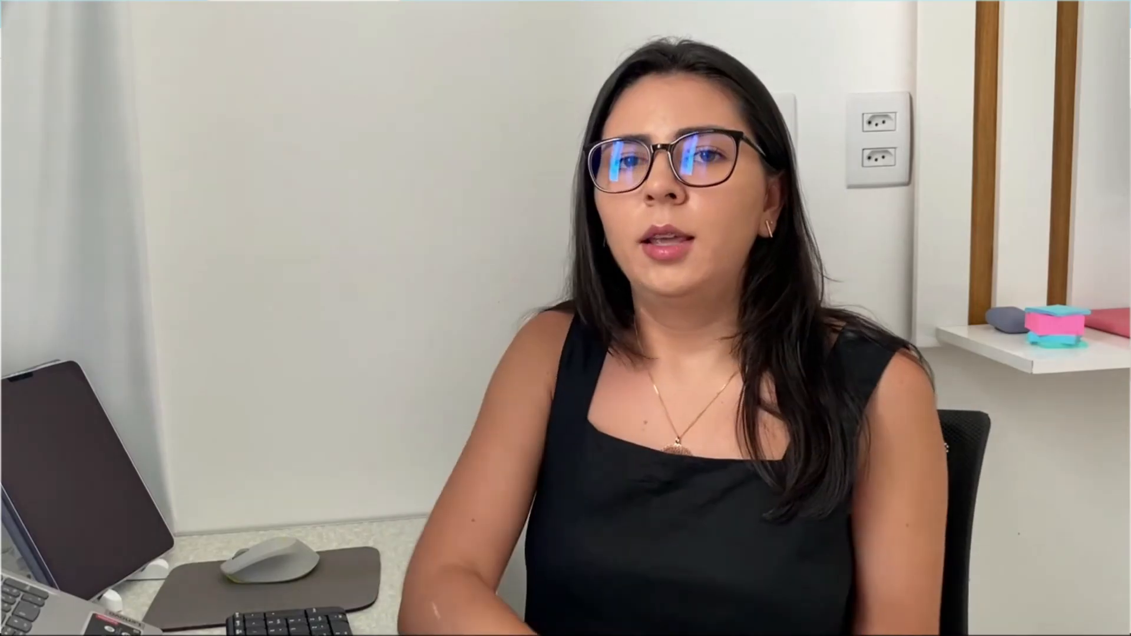